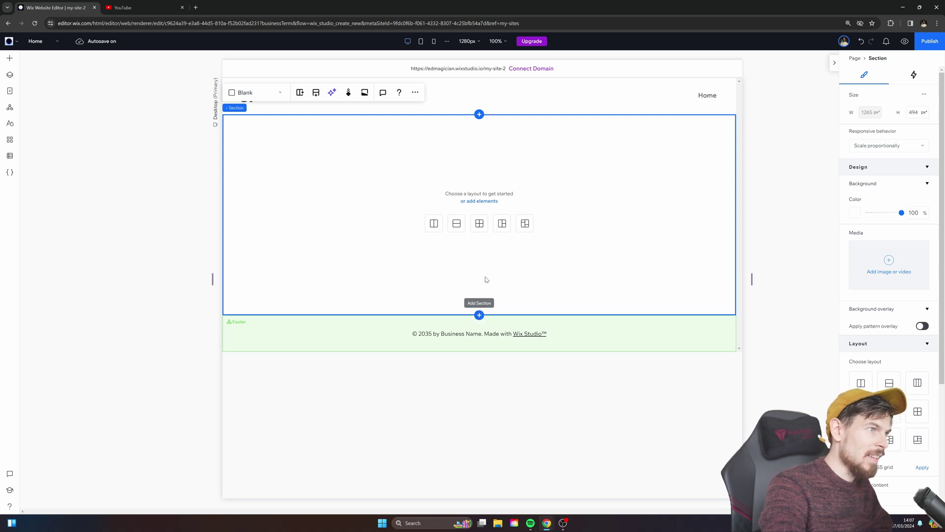
- Apply Advanced CSS Grid to the empty section and confirm the 1x1 grid layout
left_click(772, 239)
left_click(509, 209)
right_click(579, 175)
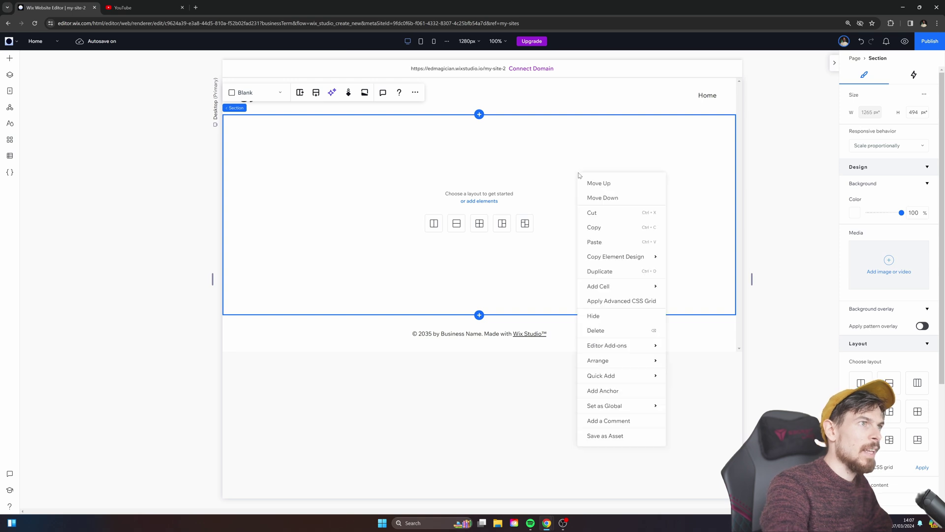
left_click(620, 303)
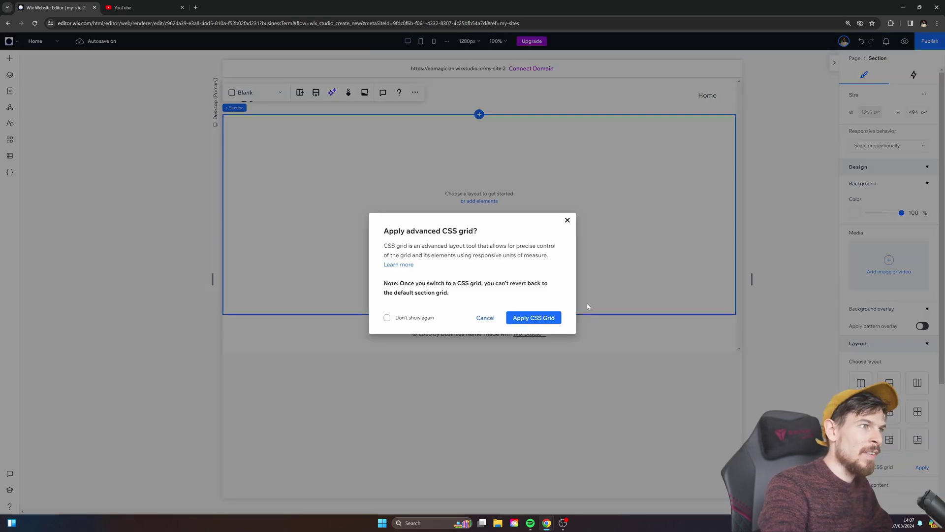
left_click(540, 318)
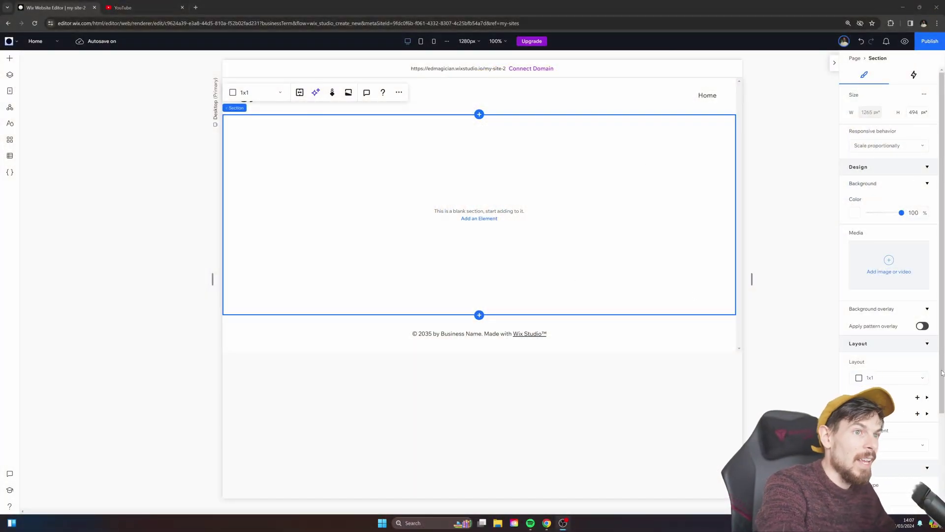
- Add two rows to the section grid and size the first row at 75 vh
scroll(858, 341, "down", 2)
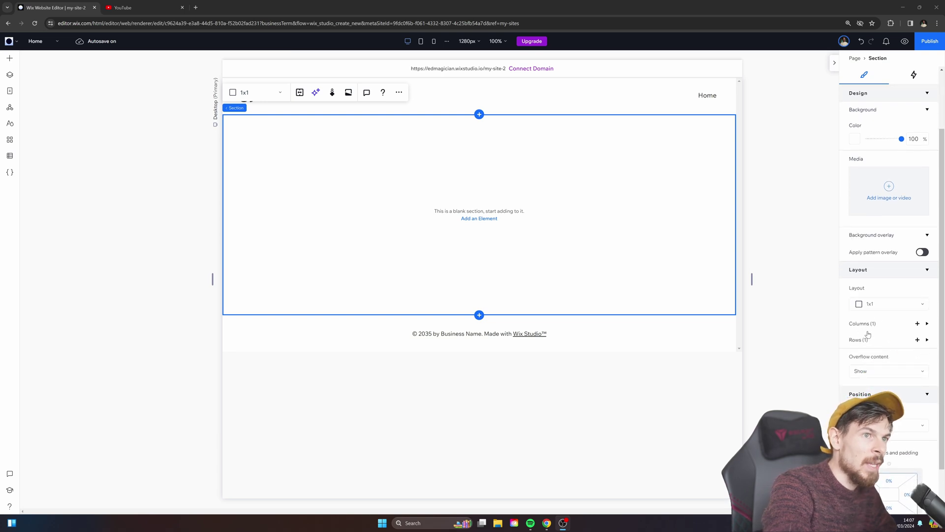
left_click(869, 344)
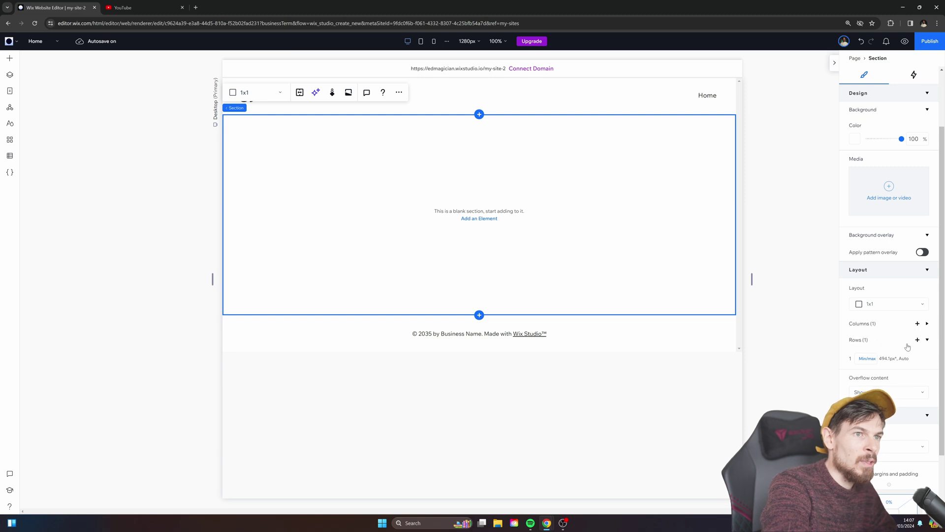
left_click(918, 340)
left_click(917, 340)
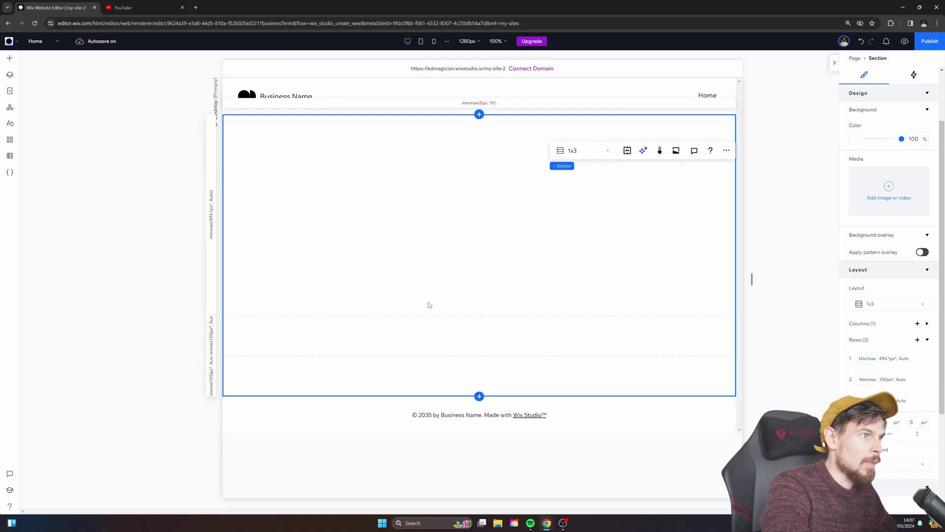
left_click(868, 359)
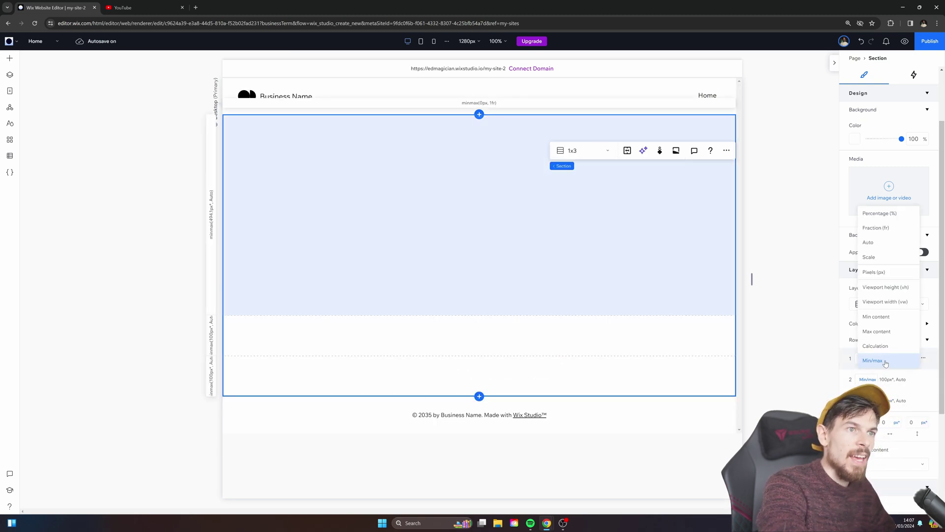
left_click(872, 361)
left_click(868, 359)
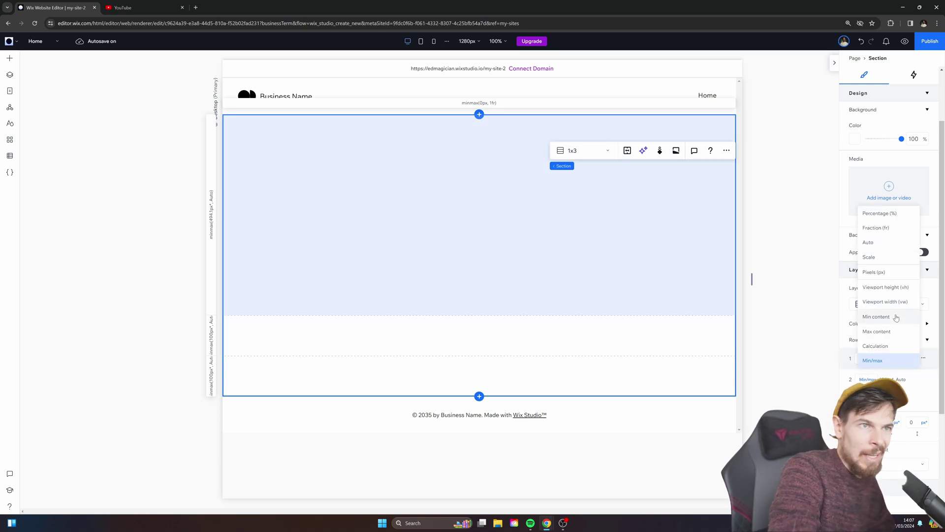
left_click(901, 290)
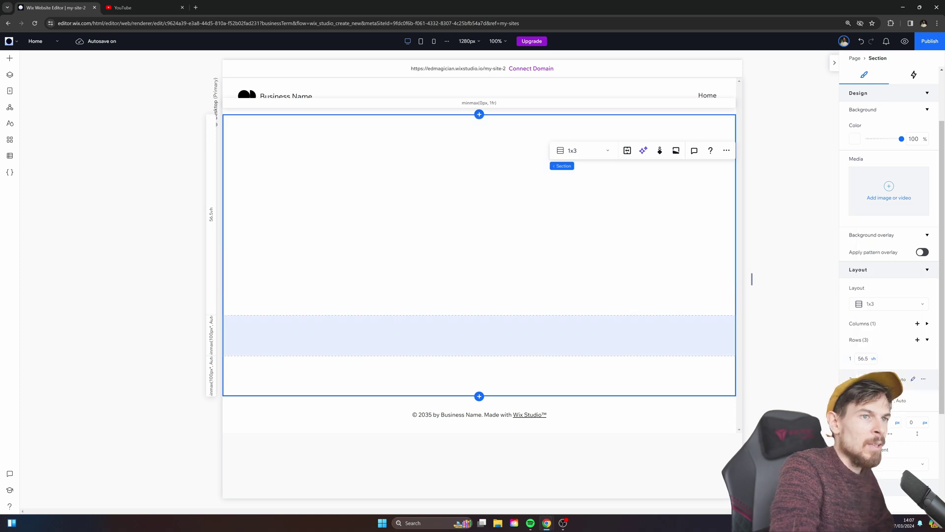
left_click(867, 359)
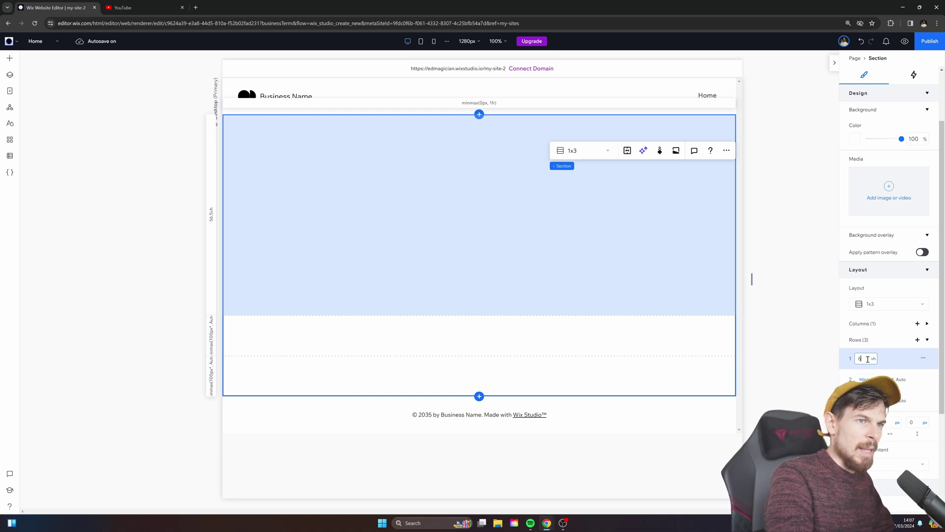
type("0")
key("Return")
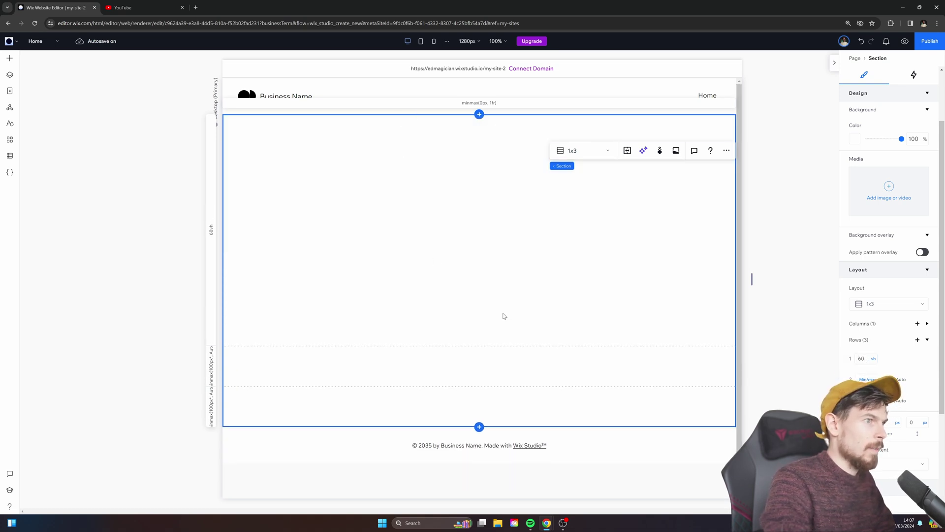
type("75")
key("Return")
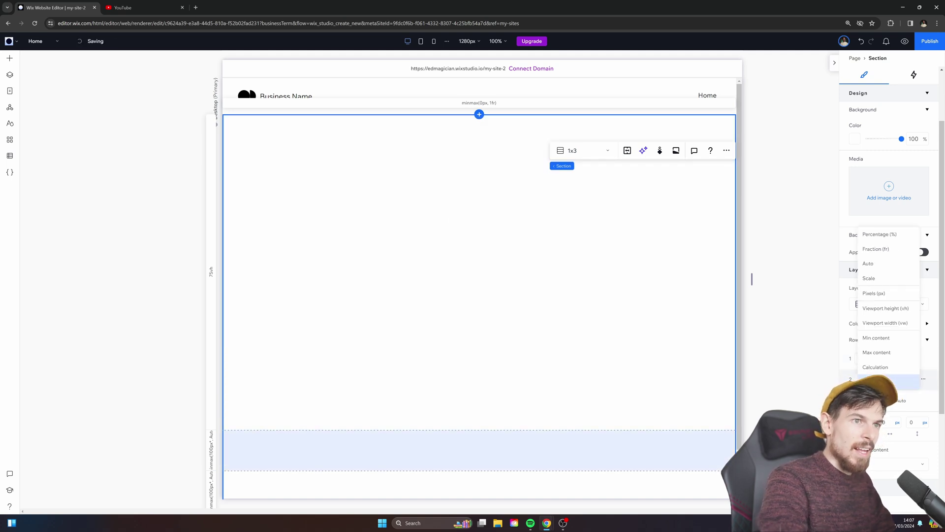
- Switch the second row's size unit to viewport height, then reselect the section
key("Escape")
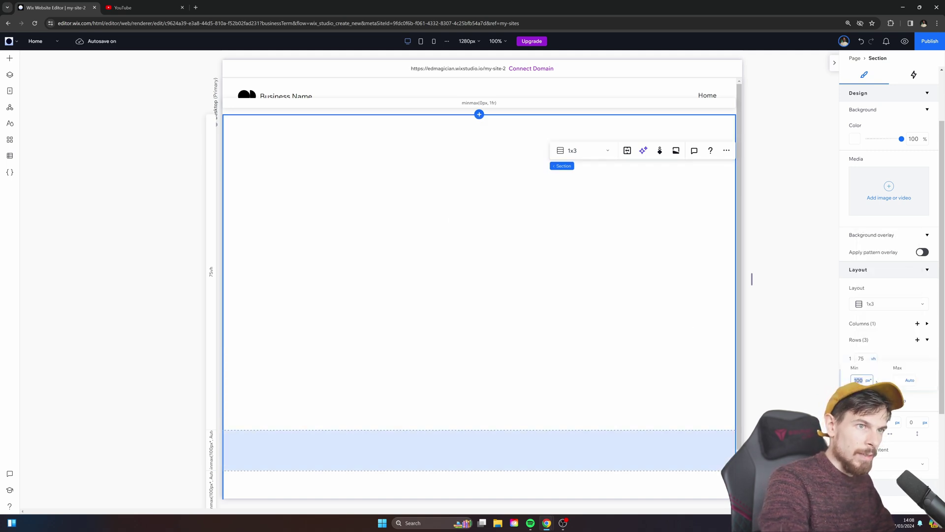
key("Return")
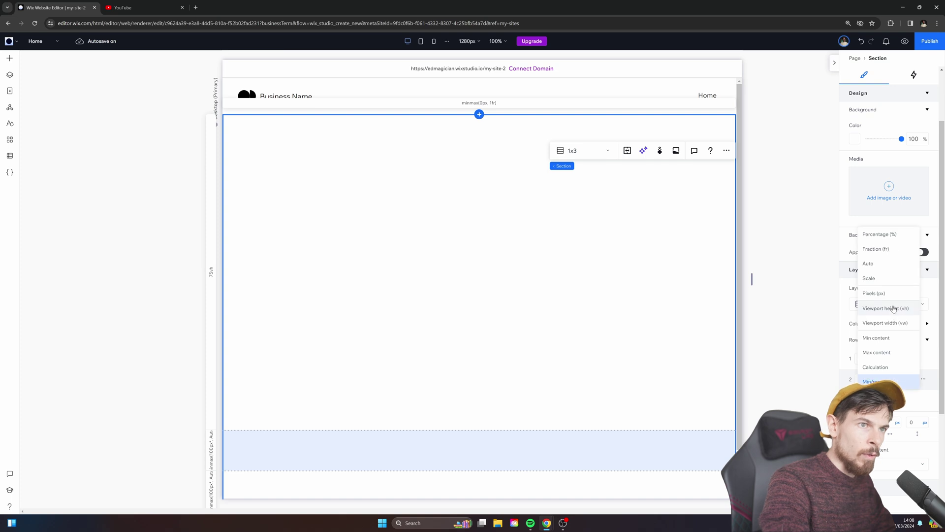
left_click(893, 309)
type("75")
left_click(874, 379)
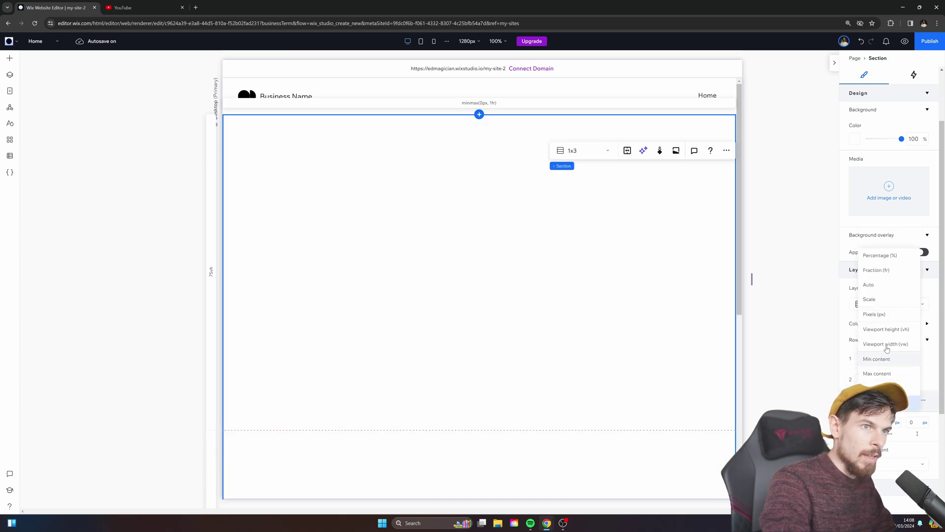
key("Escape")
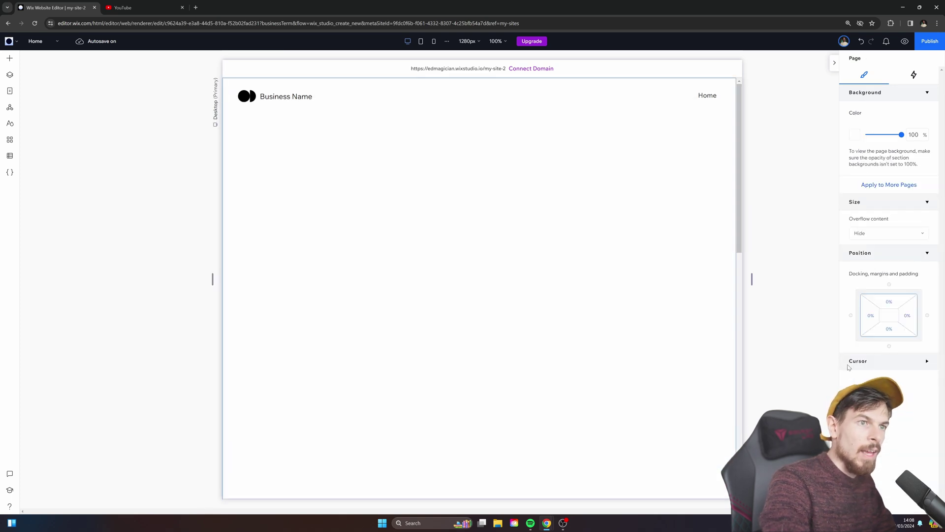
left_click(423, 276)
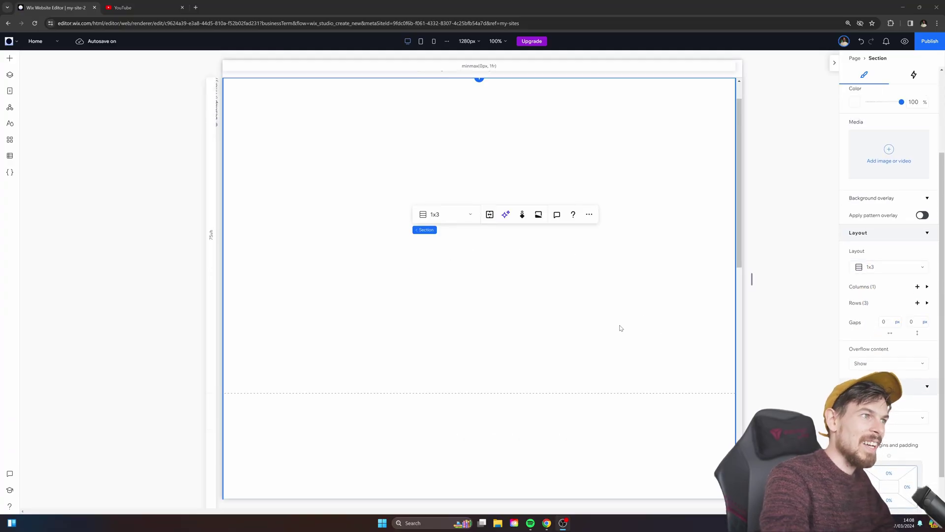
scroll(458, 292, "down", 3)
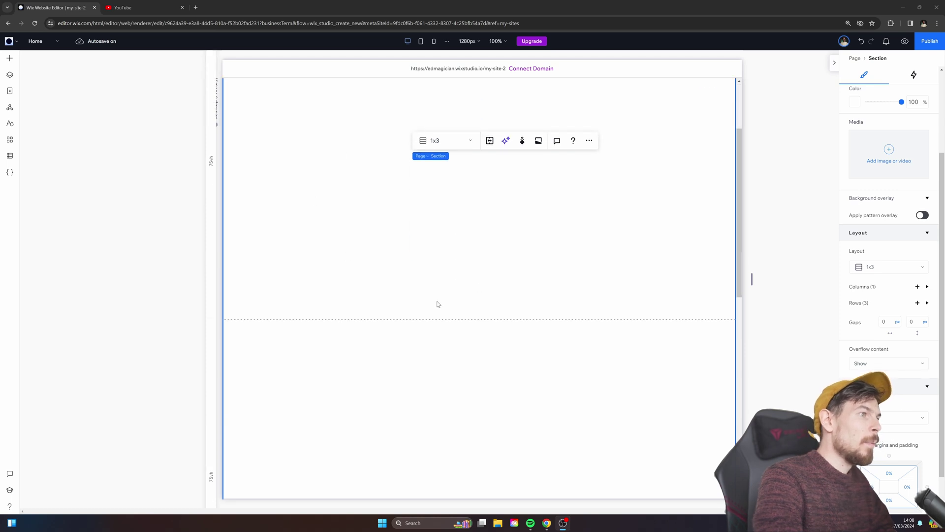
- Drag a Container into the section and stretch it across the first row
left_click(9, 74)
scroll(387, 158, "up", 2)
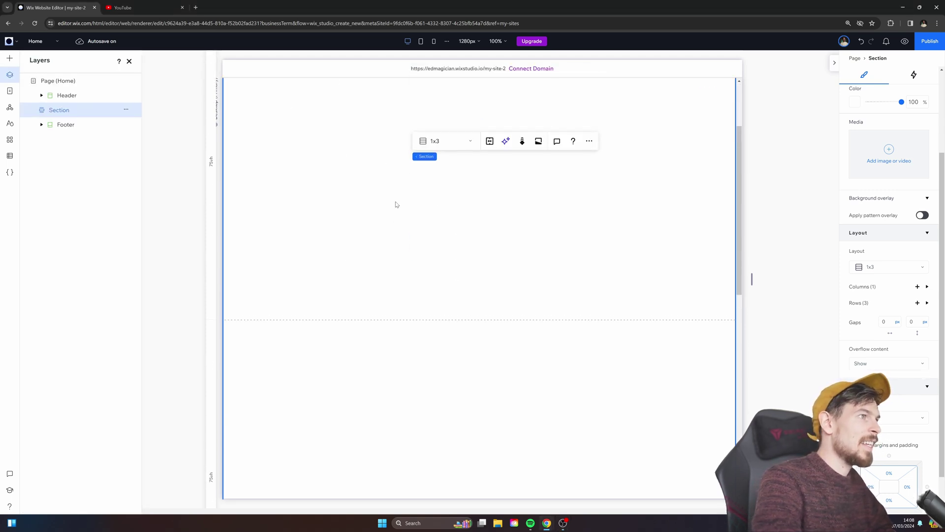
scroll(398, 210, "up", 2)
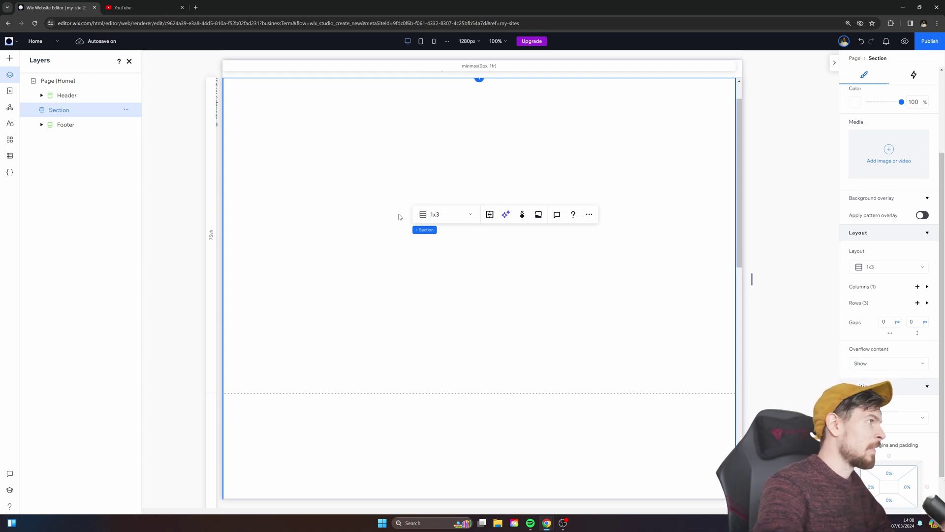
left_click(10, 59)
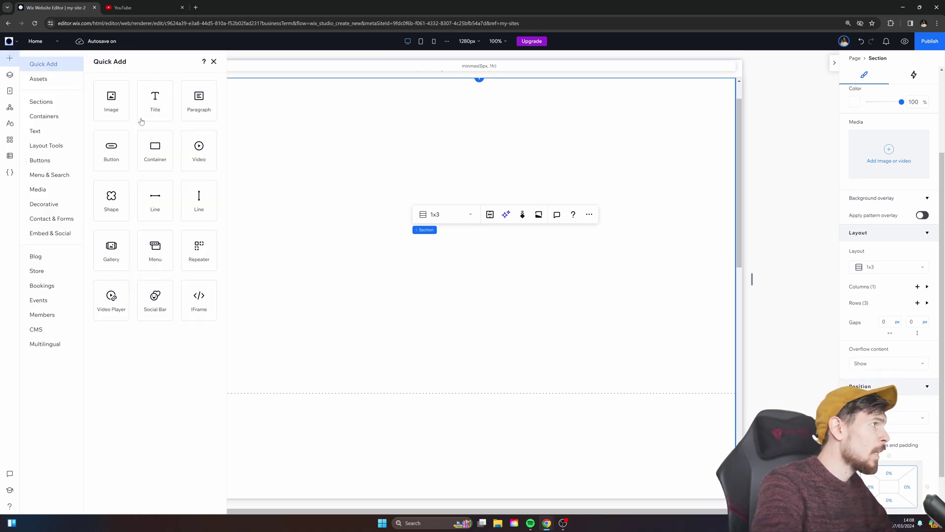
left_click_drag(144, 162, 493, 222)
left_click(551, 213)
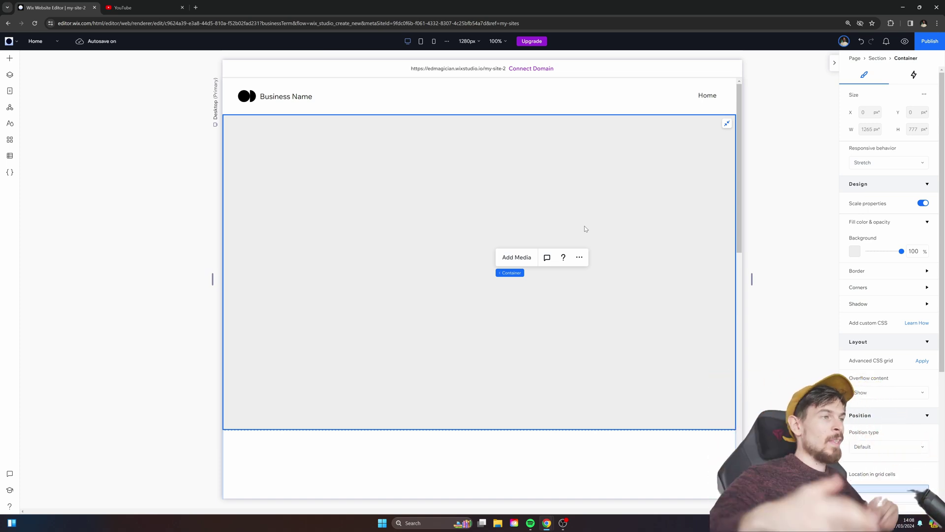
- Drag the docking handle to inset the container with 5% left and right margins
scroll(886, 296, "down", 4)
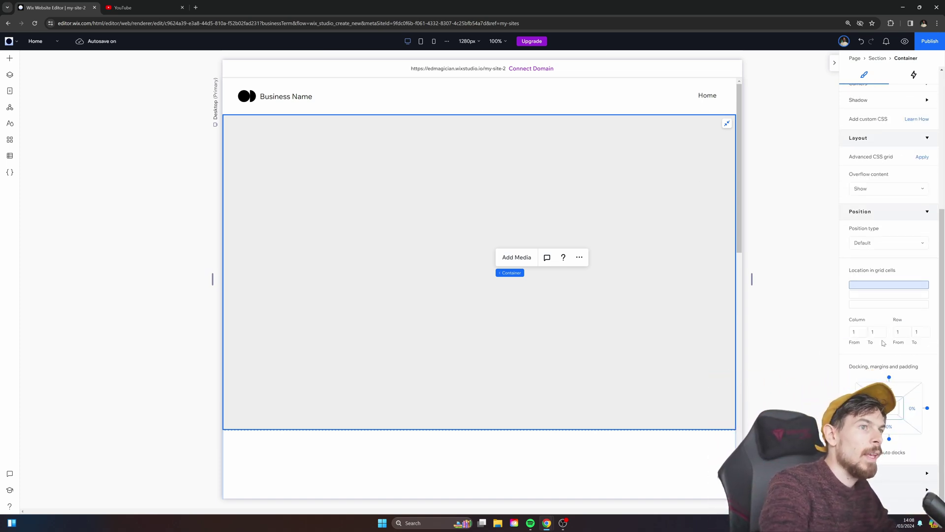
scroll(873, 156, "up", 4)
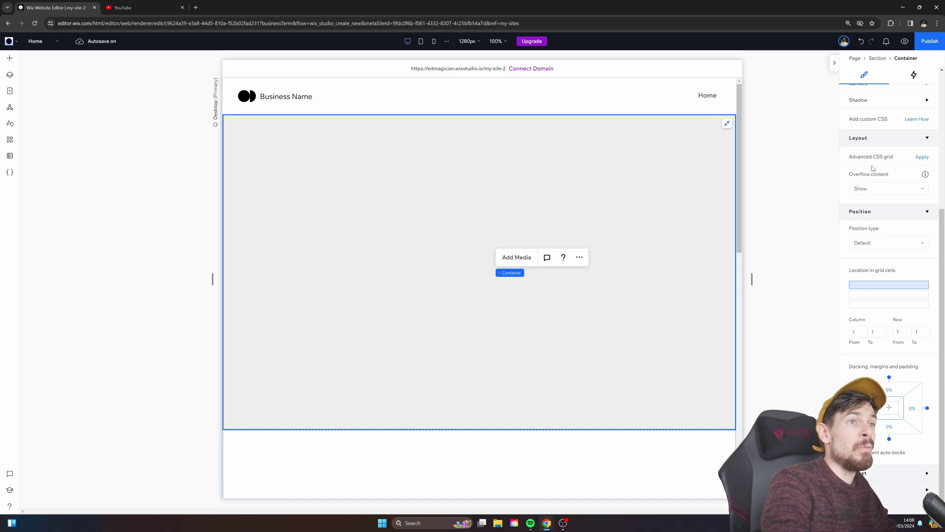
scroll(496, 347, "down", 5)
scroll(466, 253, "up", 4)
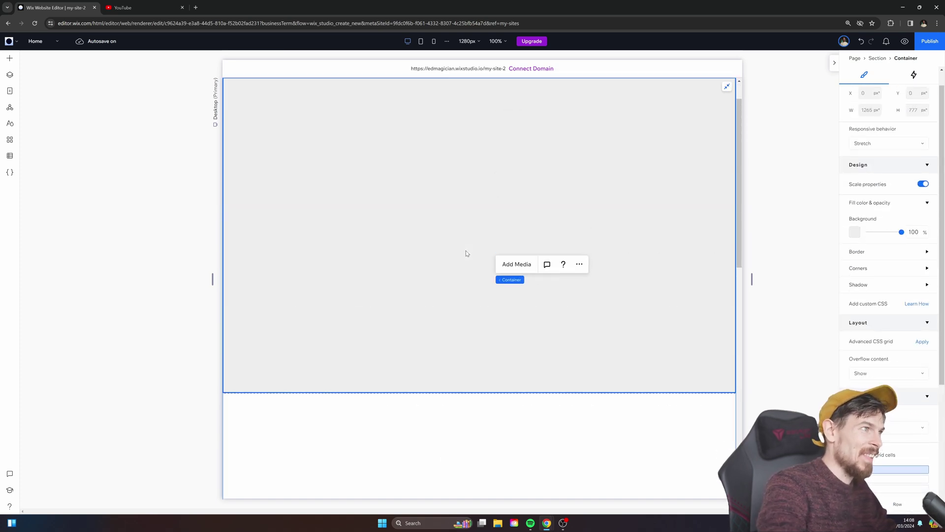
scroll(876, 364, "down", 2)
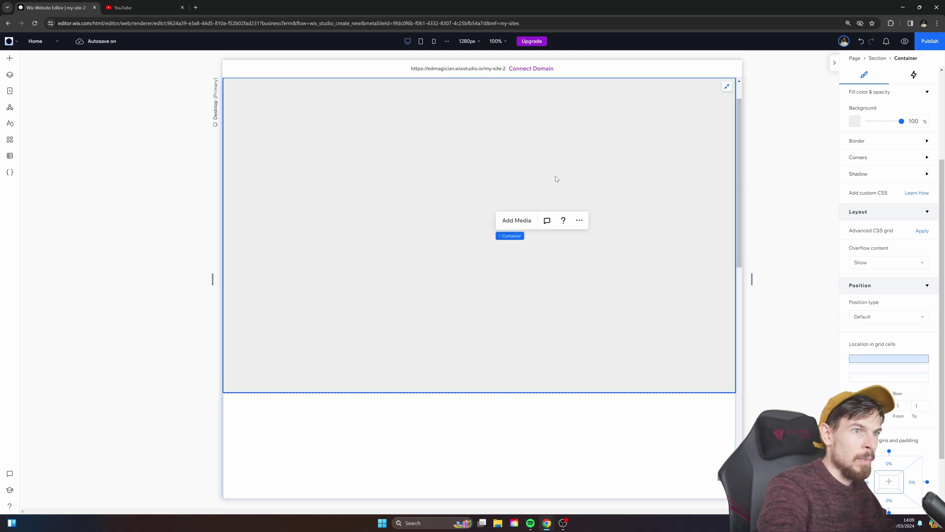
scroll(564, 184, "down", 3)
scroll(618, 335, "up", 3)
scroll(619, 370, "up", 1)
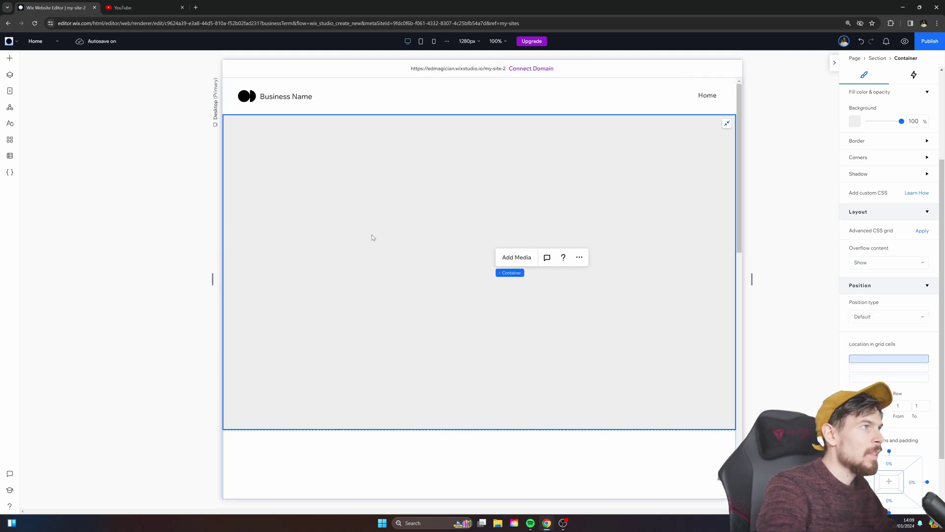
scroll(873, 353, "down", 2)
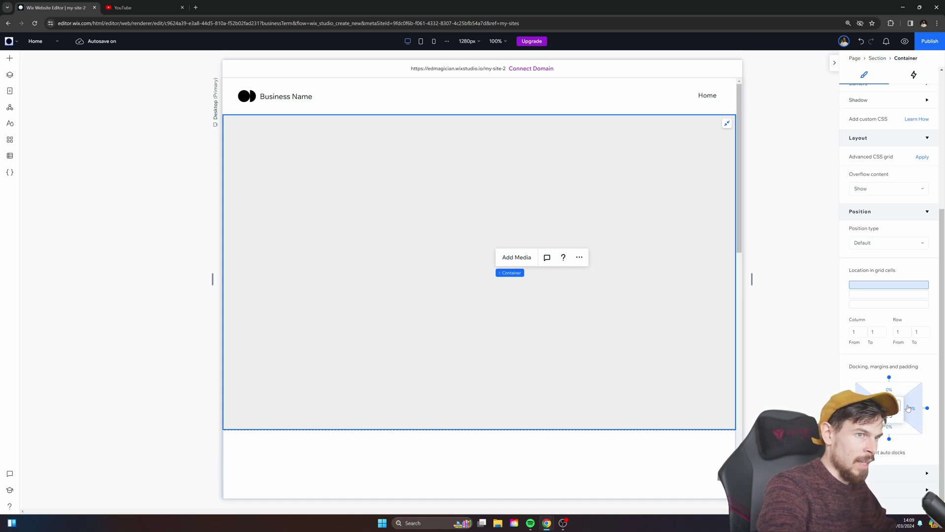
left_click_drag(902, 405, 914, 410)
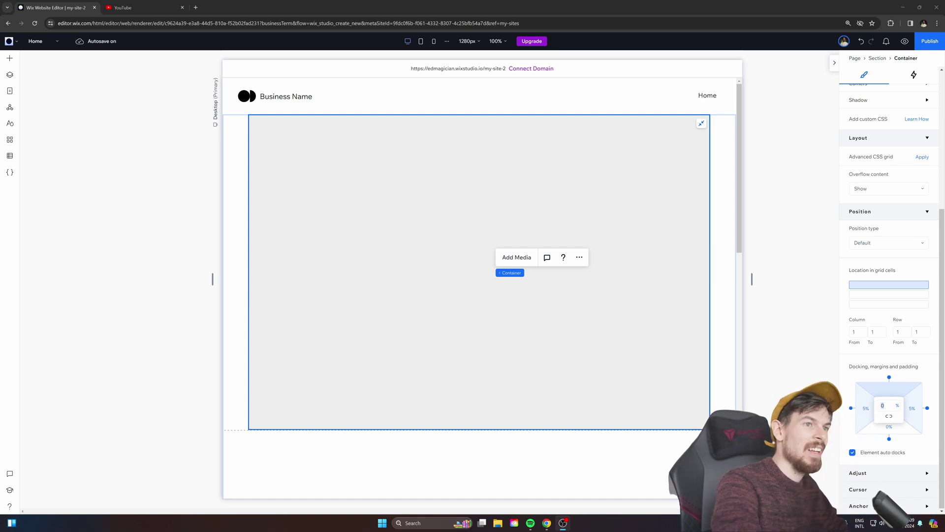
- Set the container's top and bottom docking margins to 3%
left_click(893, 429)
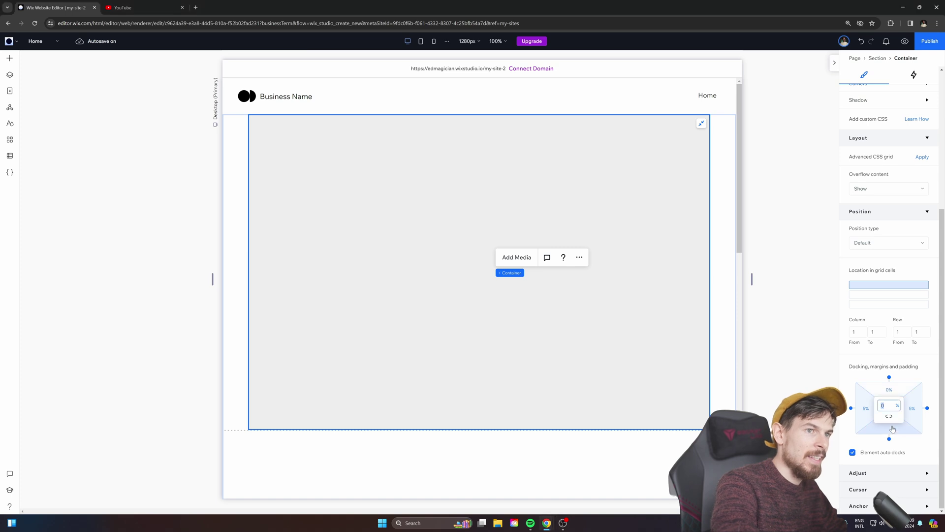
left_click(895, 389)
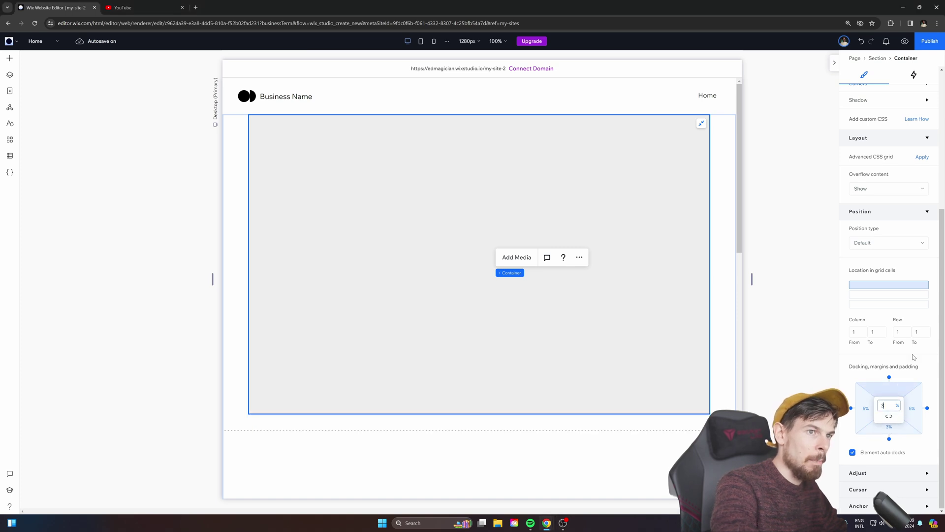
key("Return")
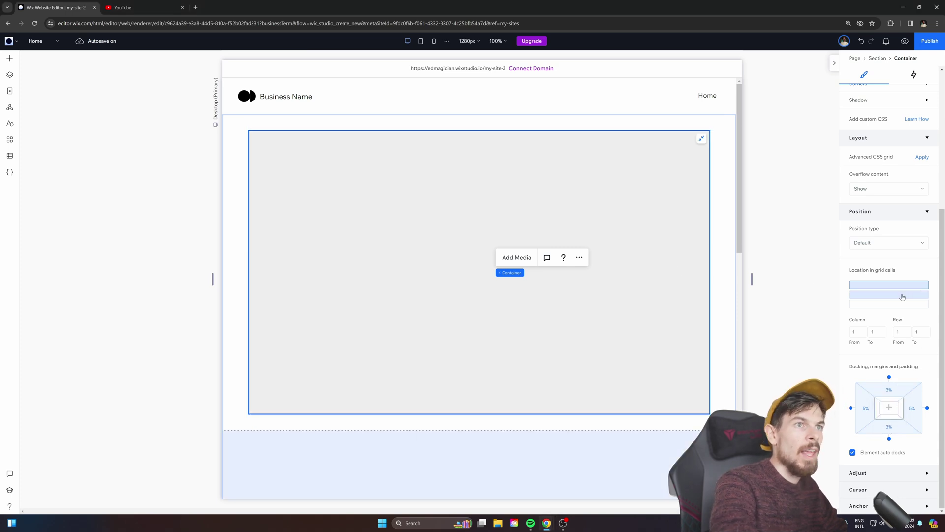
- Round the container's corners to a 24 px radius and reselect the card
scroll(874, 315, "up", 2)
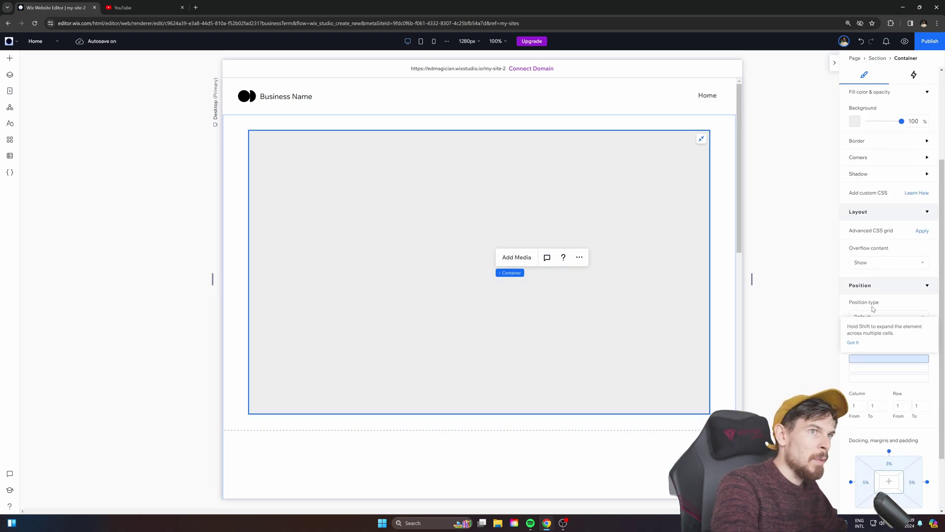
scroll(875, 234, "up", 2)
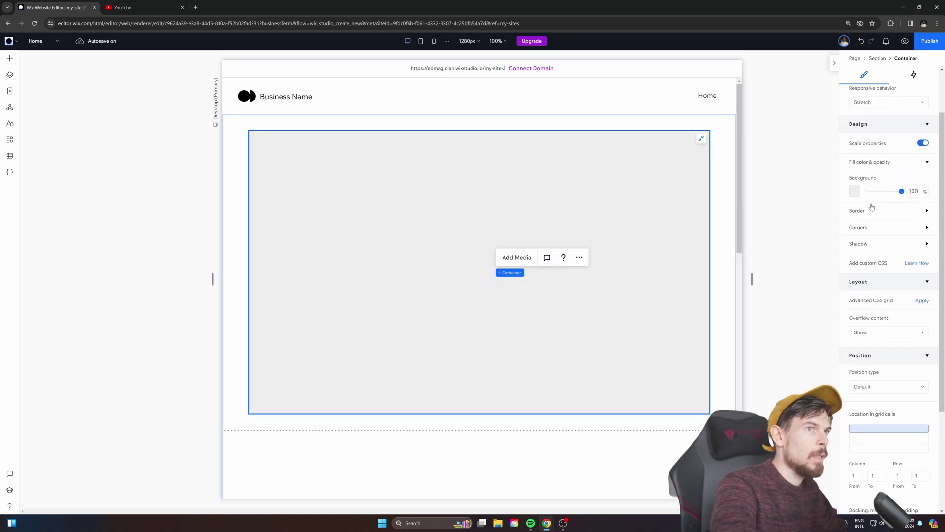
left_click(873, 231)
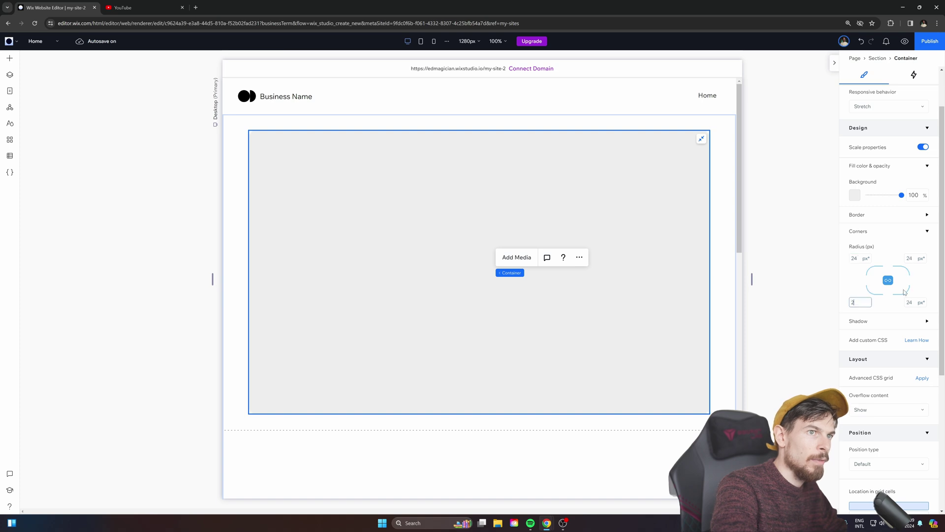
left_click(752, 309)
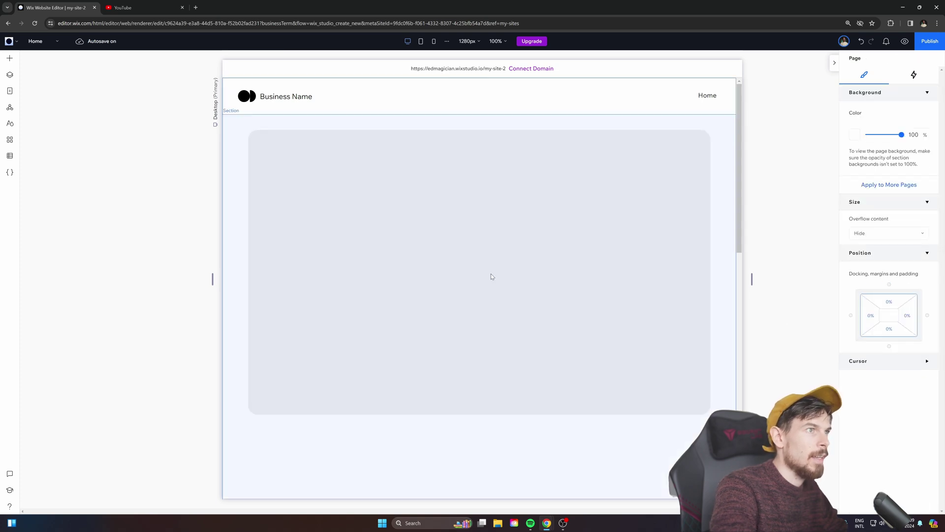
left_click(558, 266)
left_click(484, 237)
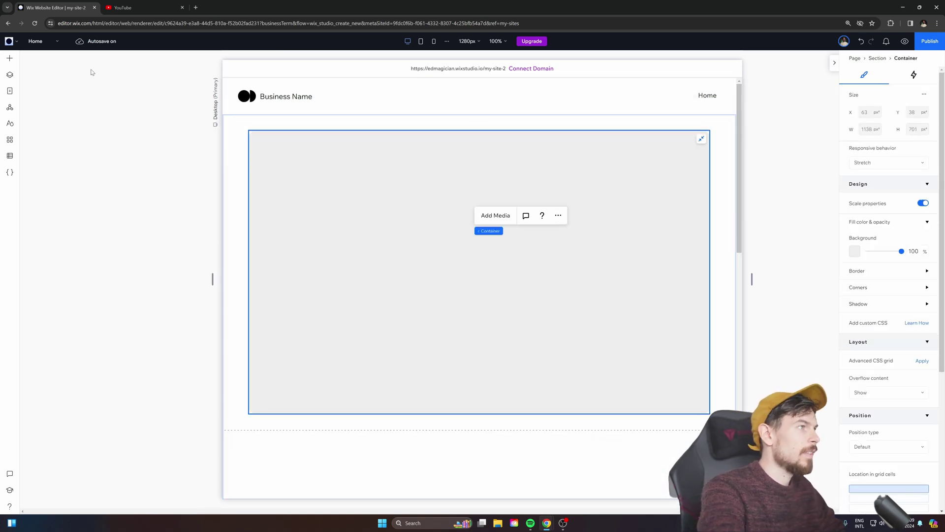
- Add the orange head illustration from recent uploads to the container and stretch it to fill
left_click(495, 215)
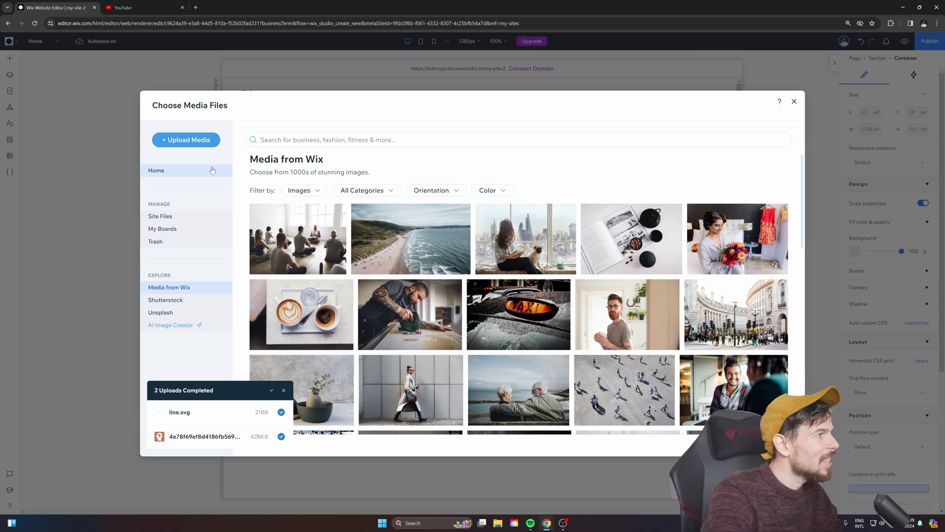
left_click(195, 171)
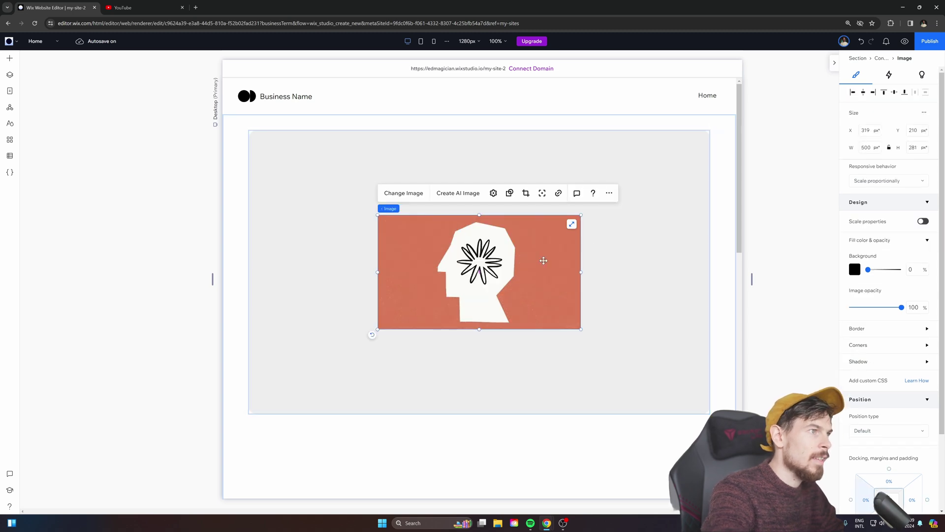
left_click(572, 224)
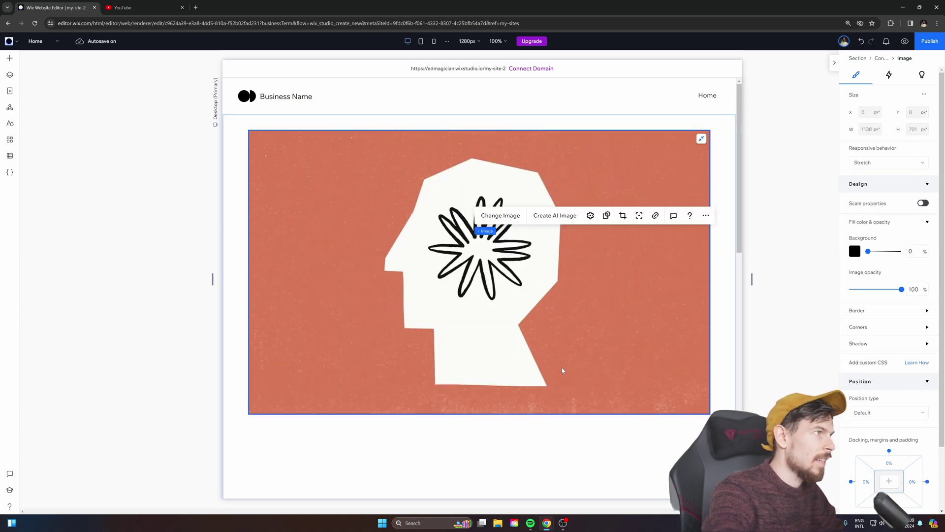
key("Escape")
key("Escape")
key("Escape")
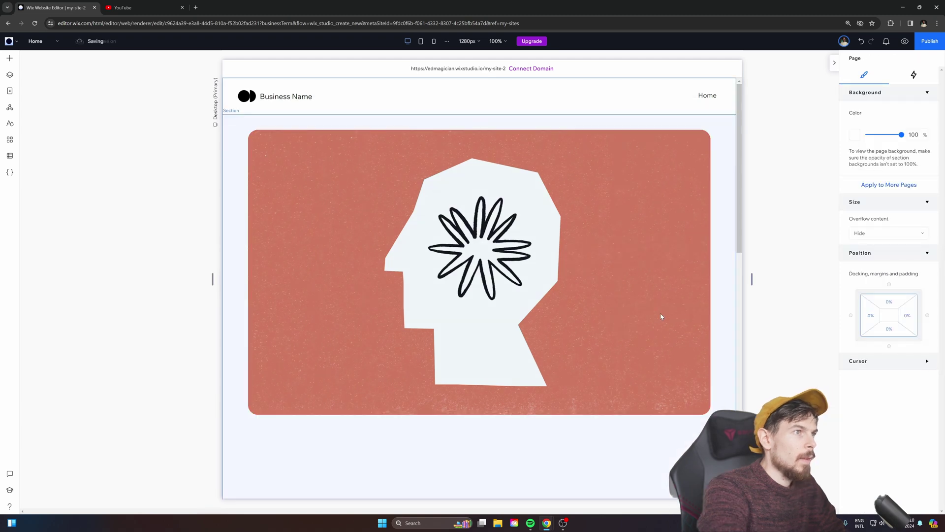
- Drag a Title onto the illustration, type 'CLAUDE 3' and set its font size to 96
left_click(10, 59)
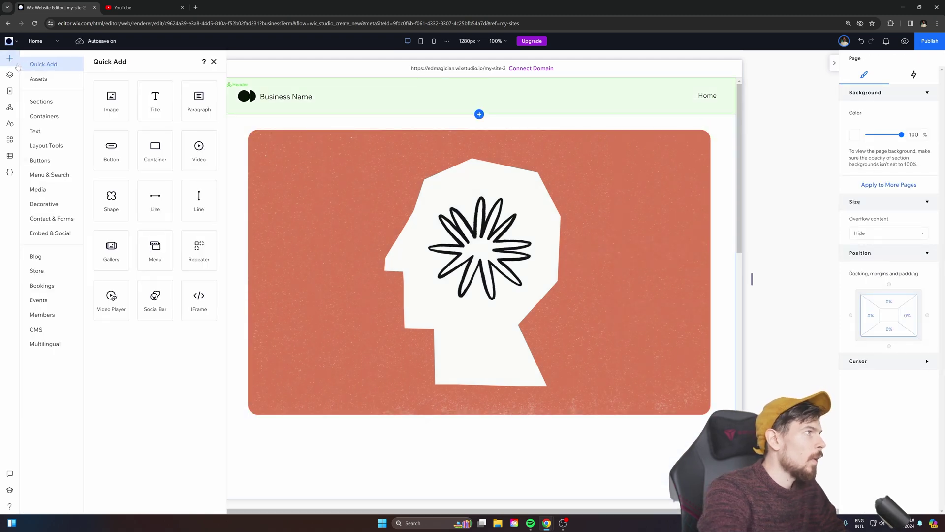
left_click_drag(162, 99, 483, 354)
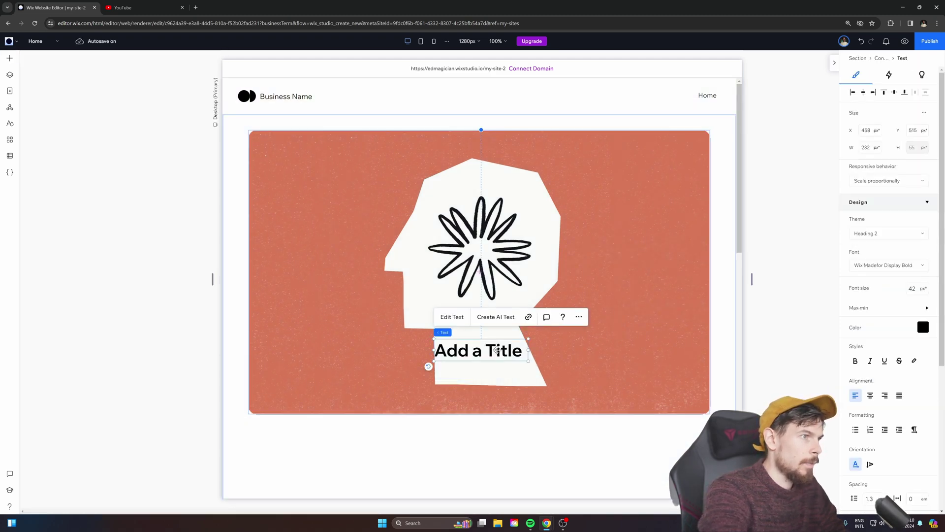
double_click(498, 350)
type("CLAUDE 3")
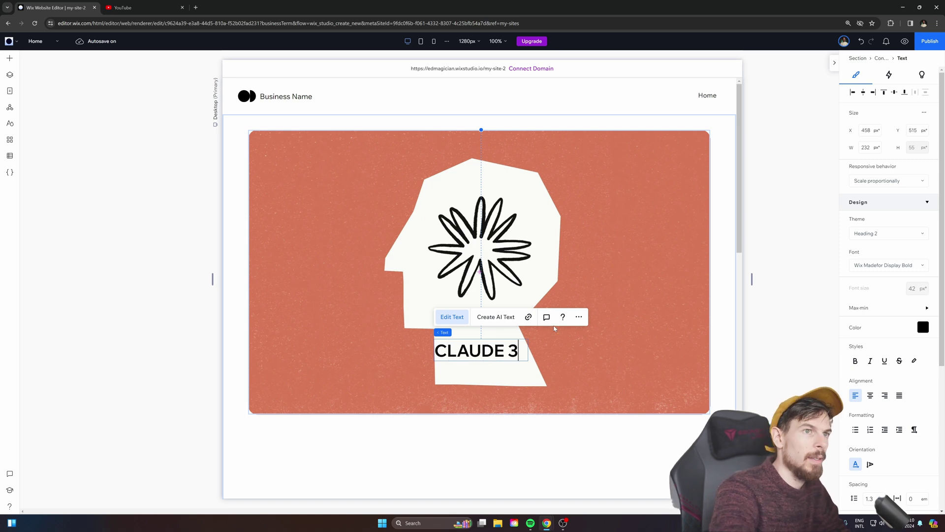
key("ctrl+a")
left_click(915, 289)
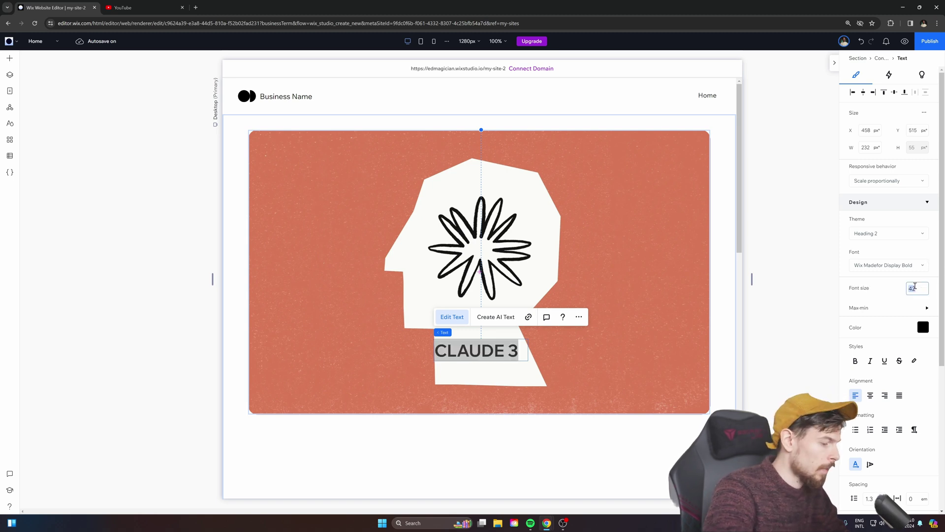
type("96")
key("Return")
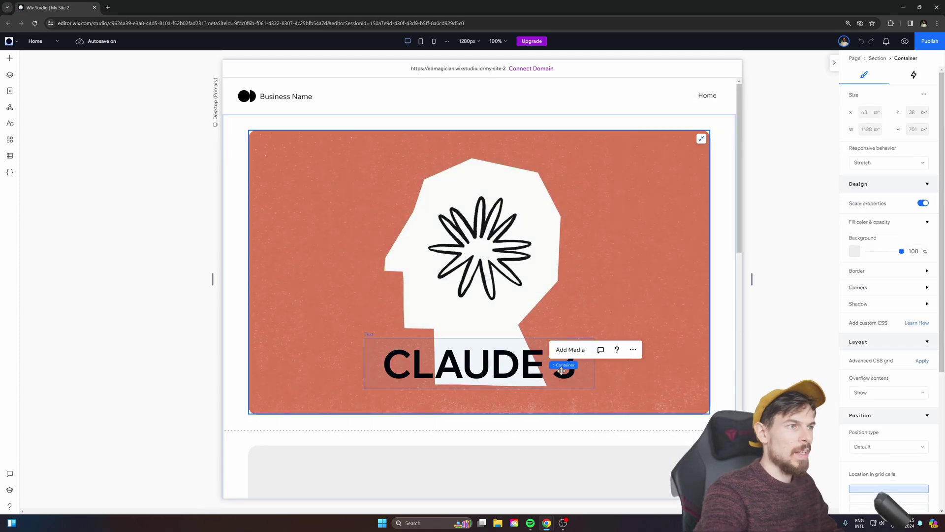
- Drag a new Container below the CLAUDE 3 card and stretch it to its section
scroll(604, 373, "down", 6)
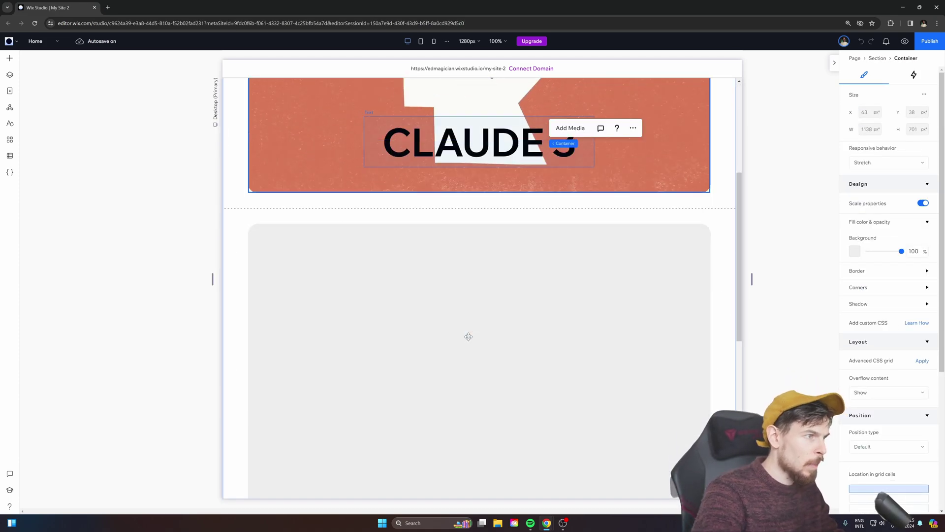
left_click(443, 290)
scroll(370, 262, "up", 3)
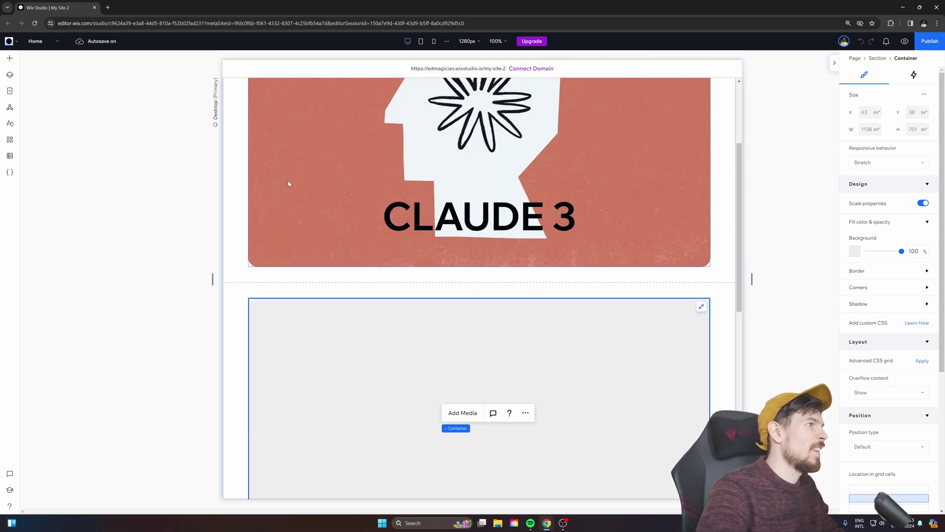
left_click(290, 183)
scroll(338, 99, "down", 4)
left_click(486, 319)
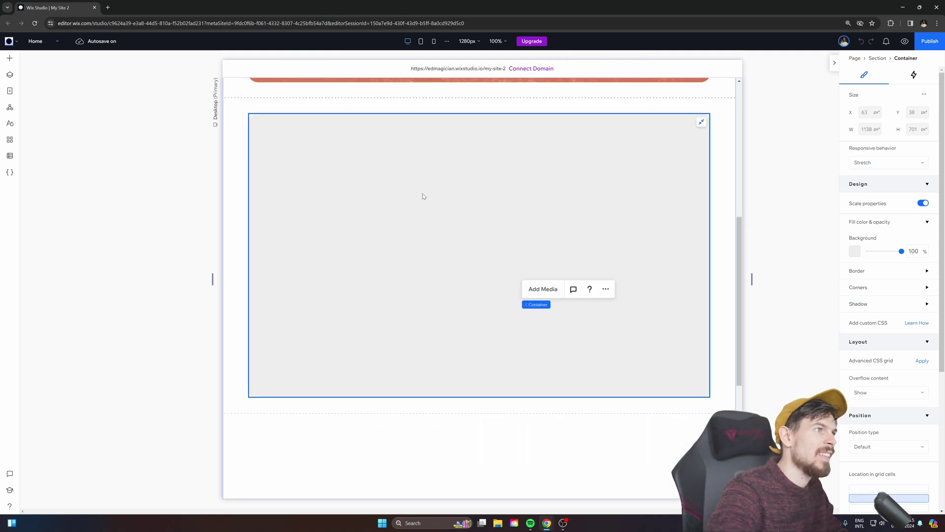
scroll(423, 196, "up", 2)
scroll(553, 317, "down", 2)
scroll(536, 279, "up", 2)
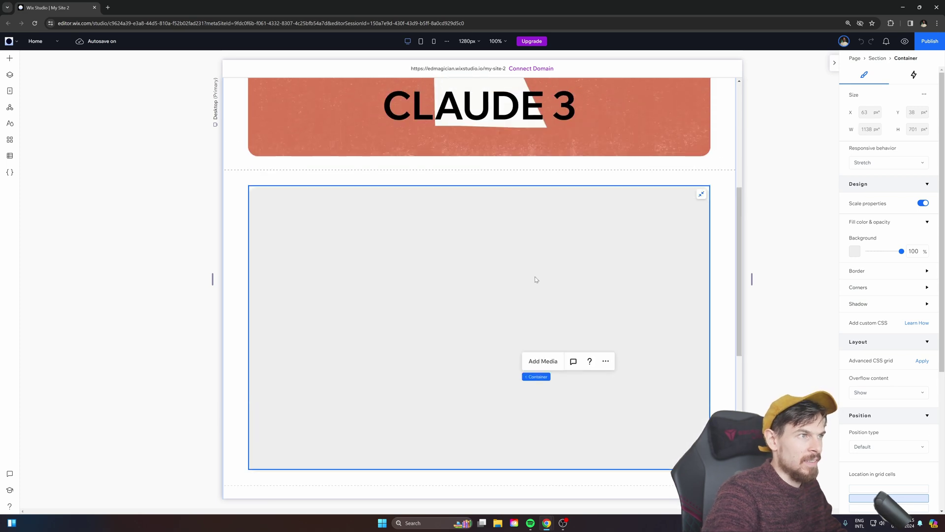
scroll(239, 320, "down", 5)
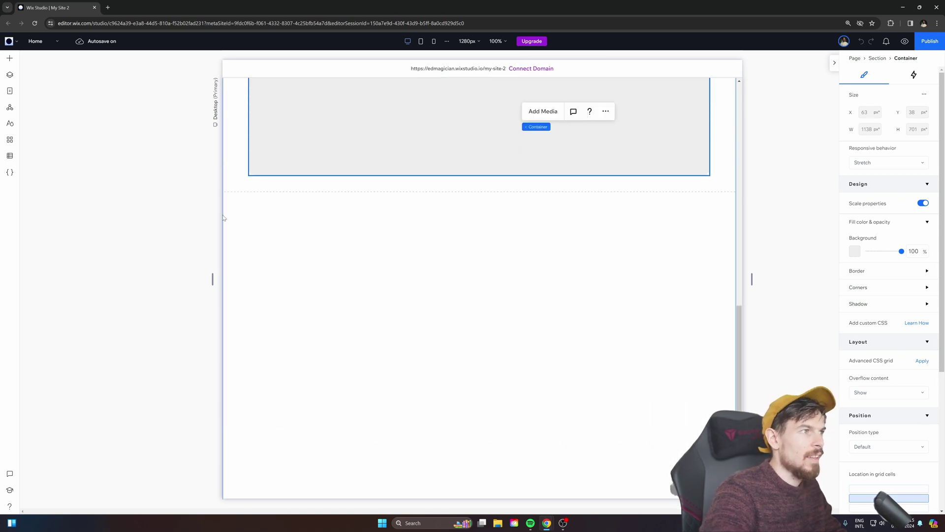
left_click(25, 67)
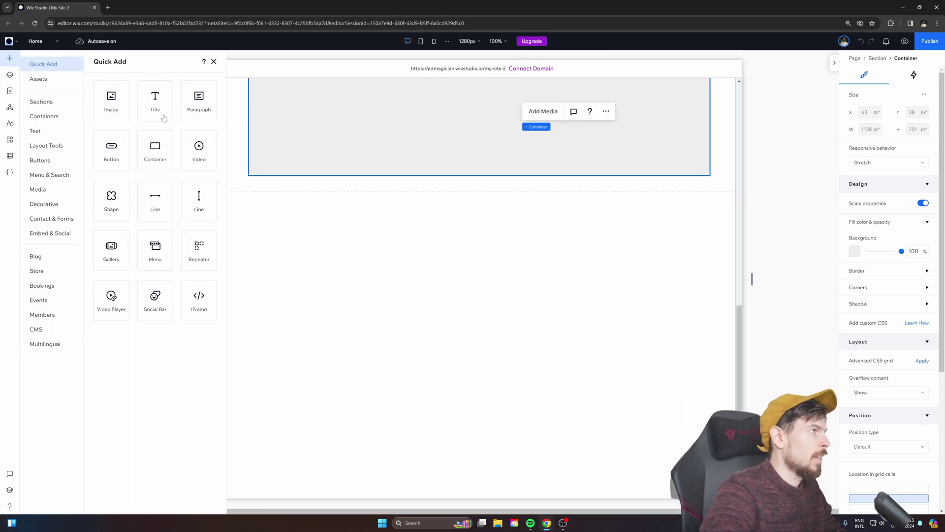
left_click_drag(159, 155, 551, 339)
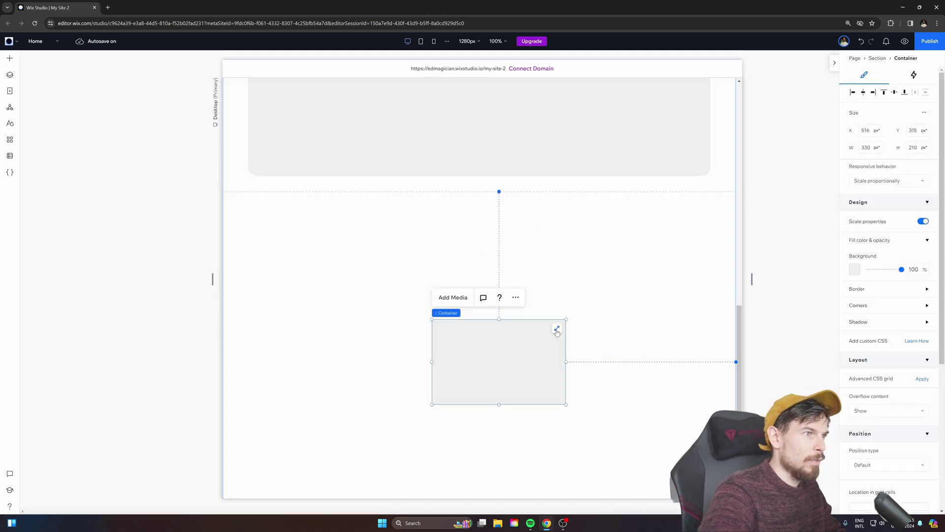
left_click(556, 328)
- Dock the new container with 35% left, 5% right and 3% top margins
scroll(591, 397, "down", 1)
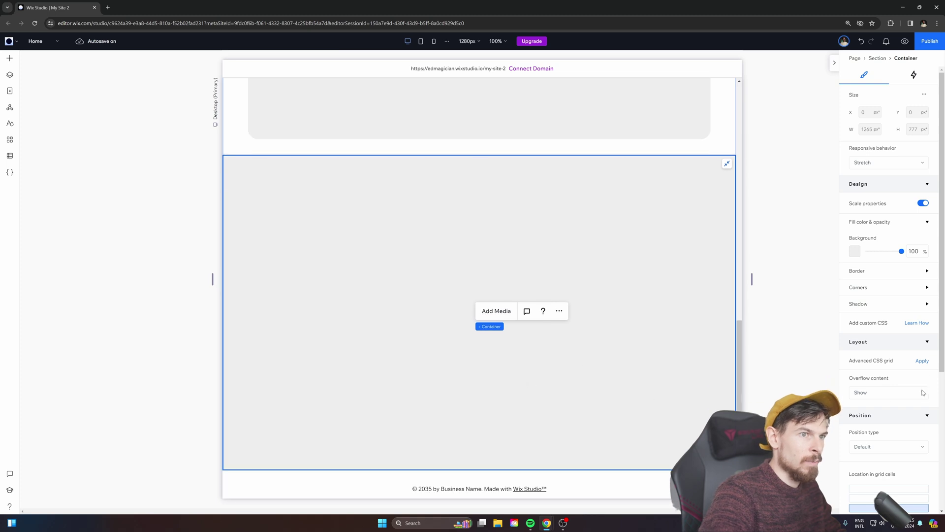
scroll(881, 345, "down", 4)
left_click(862, 408)
type("3")
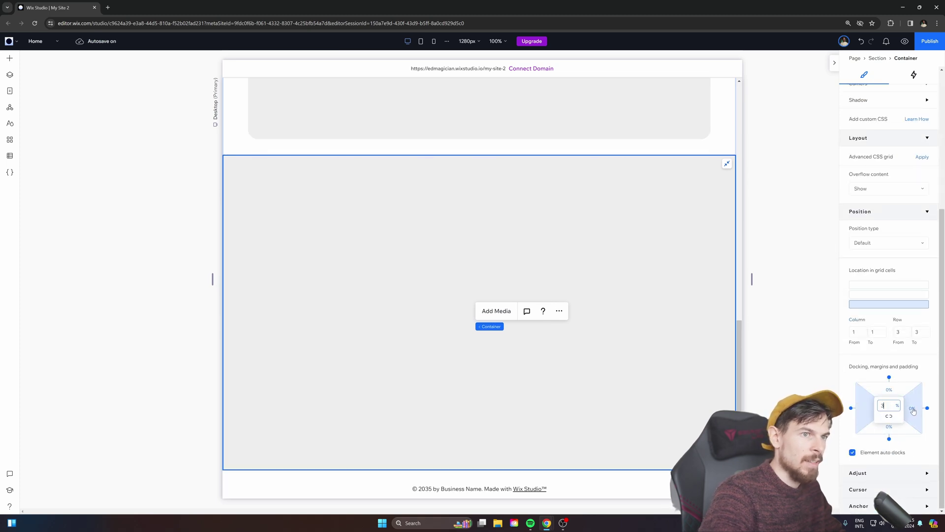
type("5")
left_click(913, 410)
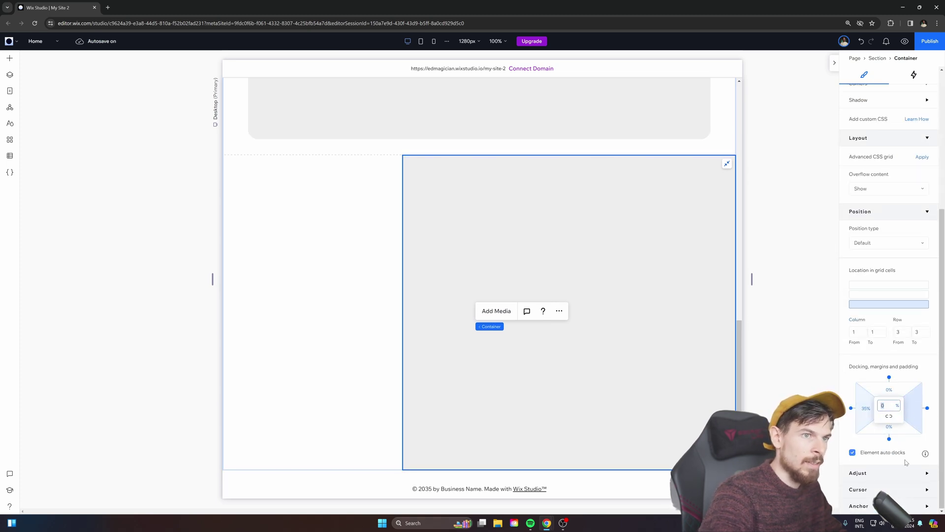
type("5")
left_click(893, 388)
type("3")
left_click(892, 432)
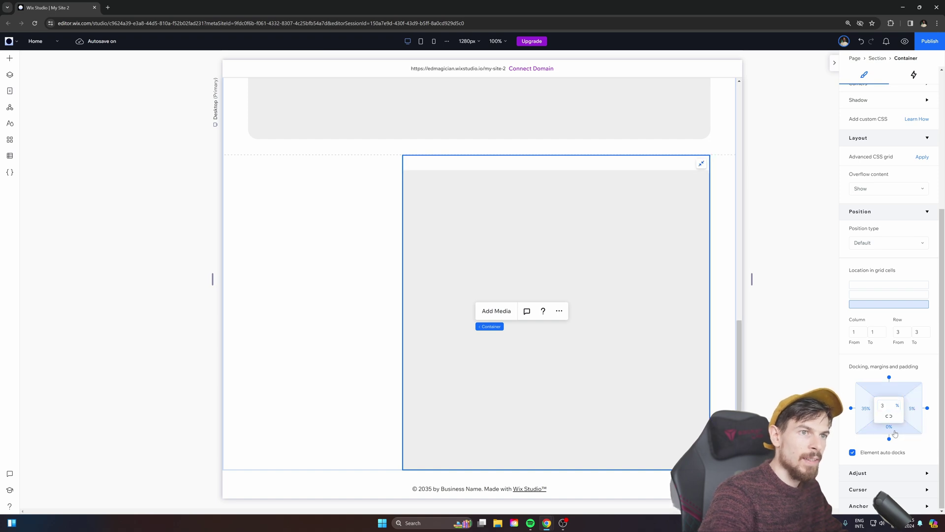
left_click(781, 384)
left_click_drag(782, 383, 503, 331)
scroll(539, 264, "up", 5)
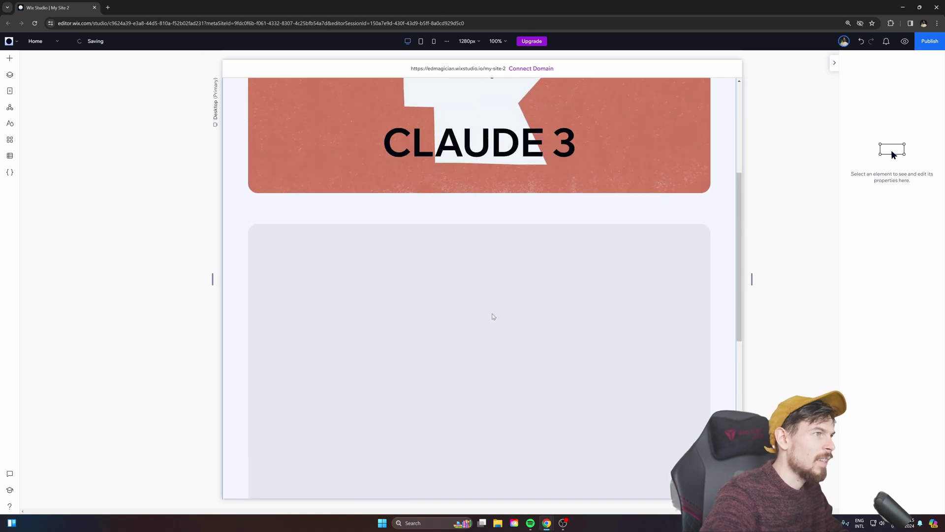
left_click(476, 377)
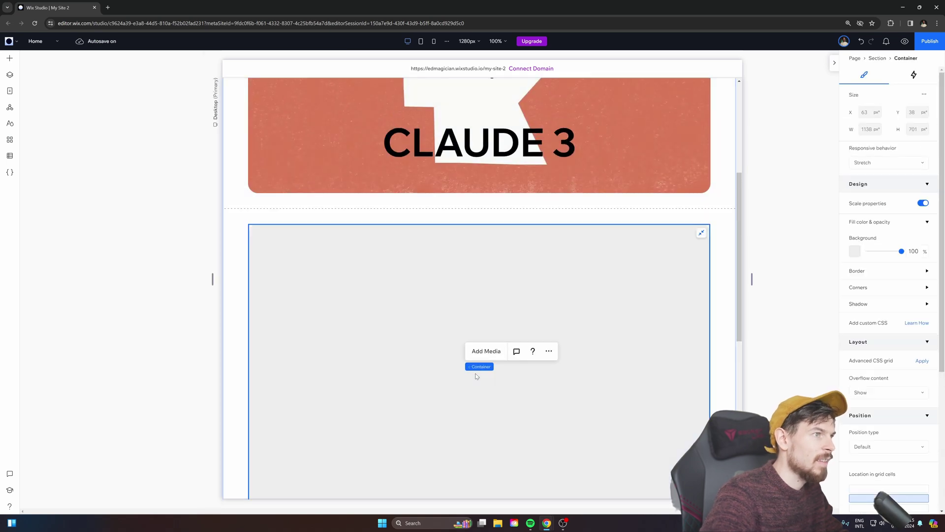
- Add a vertical Line near the grey card's left edge, stretched to full card height
left_click(9, 59)
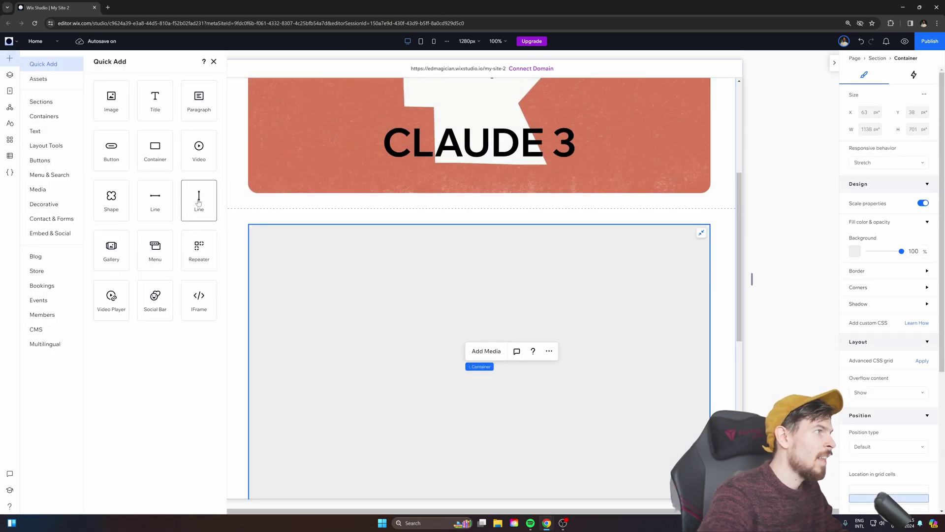
left_click_drag(199, 202, 416, 388)
scroll(417, 339, "down", 3)
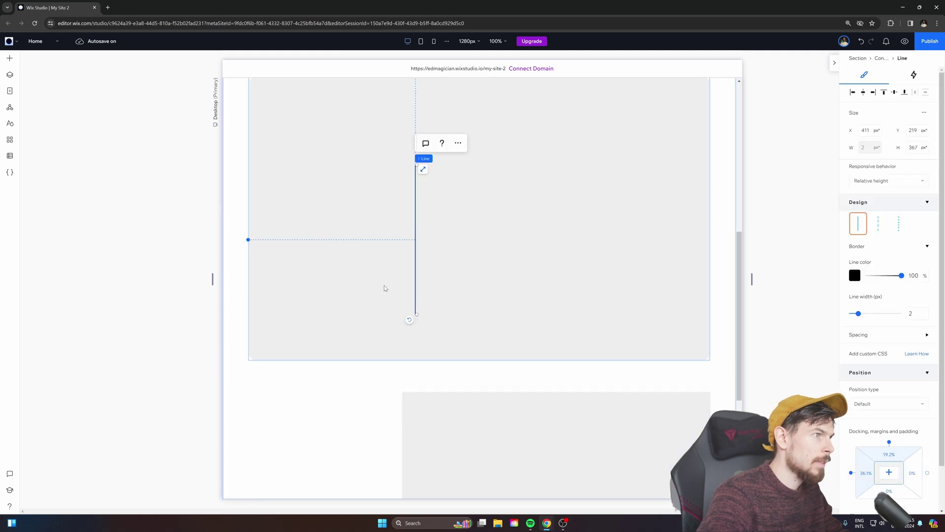
left_click_drag(416, 288, 297, 282)
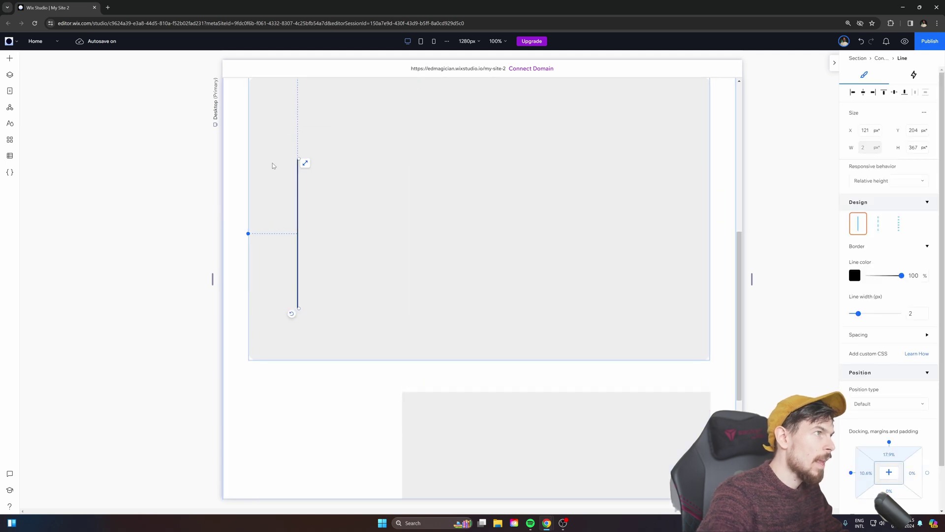
left_click(305, 164)
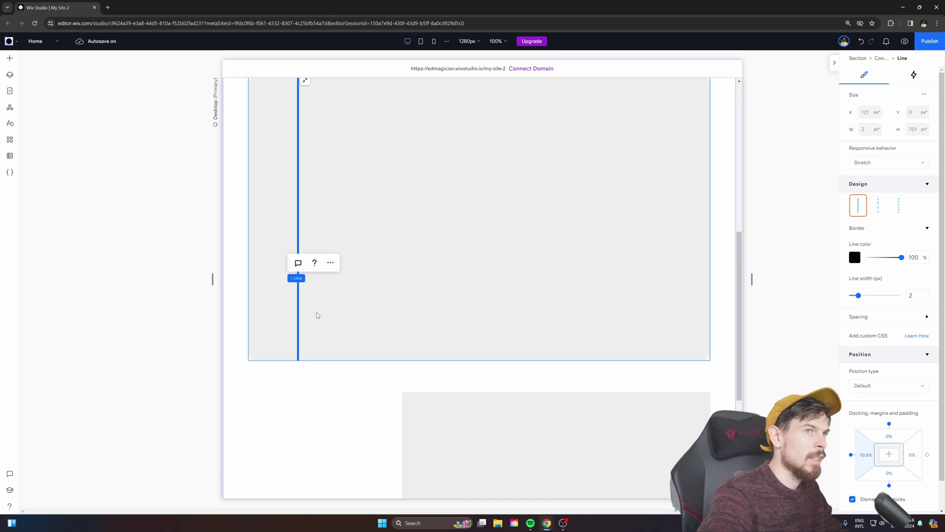
- Rename the line layer to 'second-trigger' in the Layers panel
left_click(10, 74)
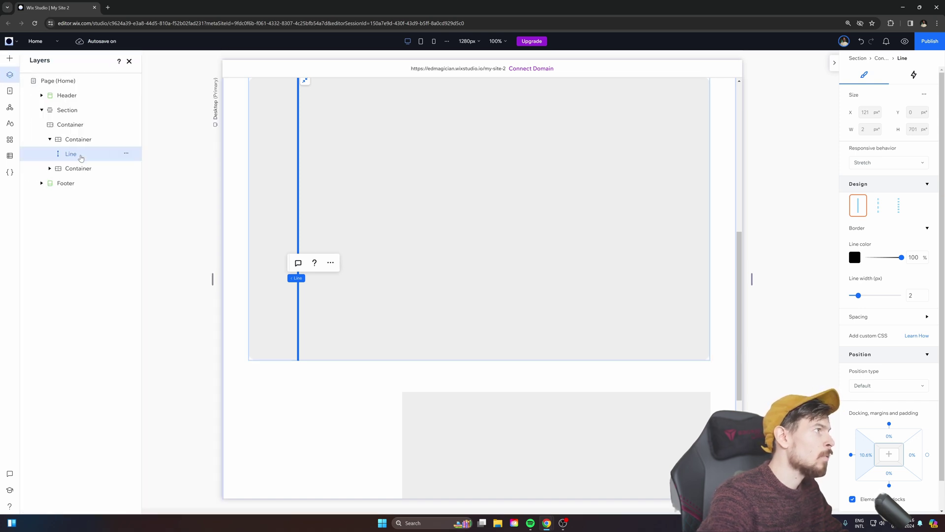
double_click(81, 155)
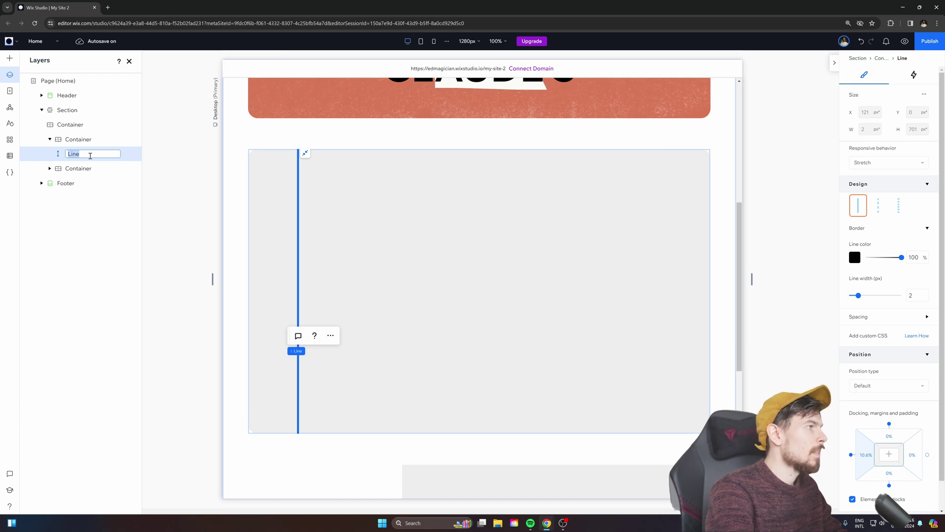
type("second-trigg")
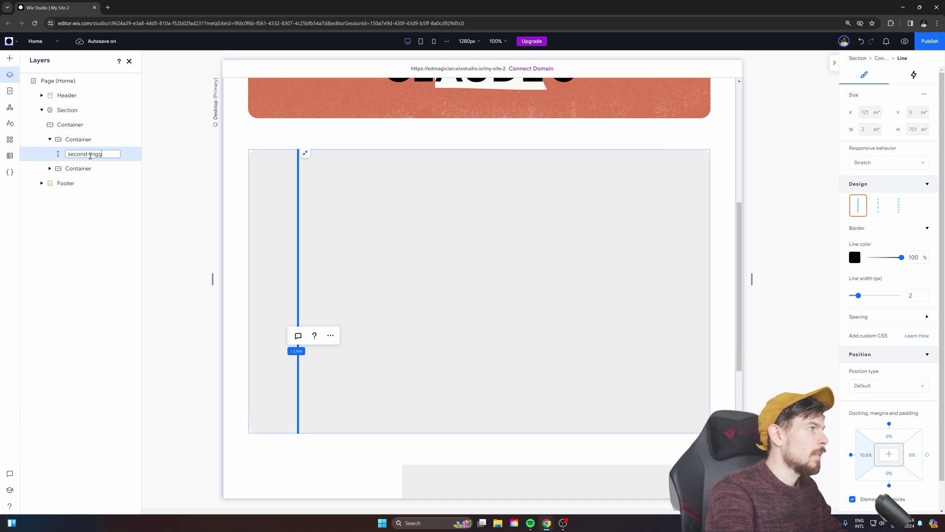
type("er")
key("Return")
right_click(90, 156)
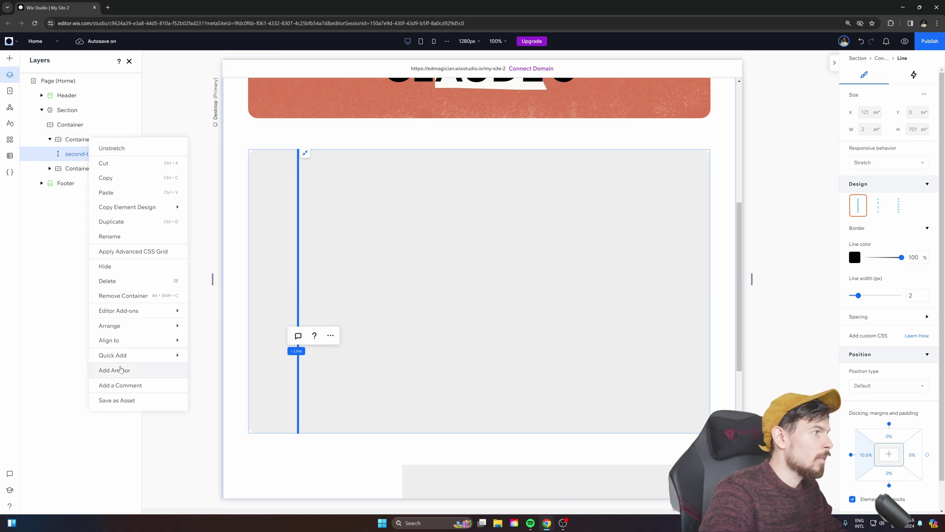
left_click(72, 148)
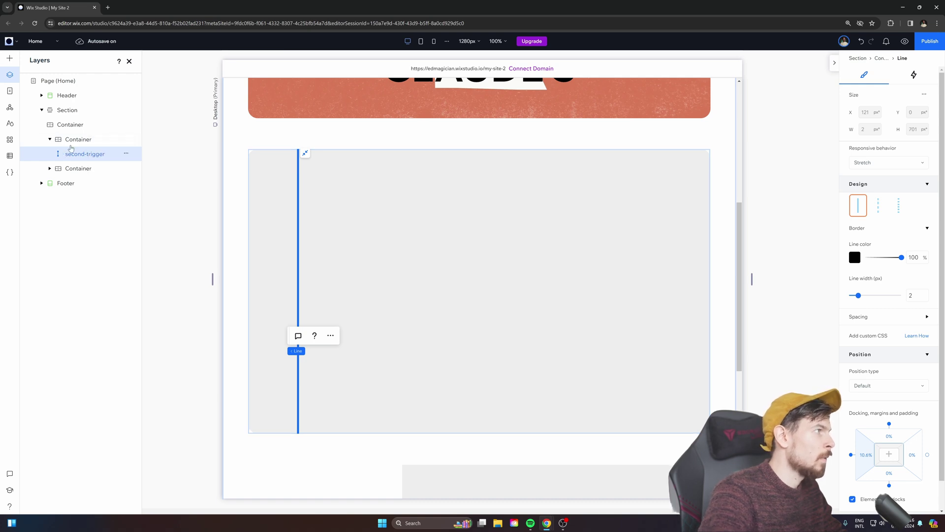
- Rename the card containers to 'second-container' and 'first-container'
double_click(78, 140)
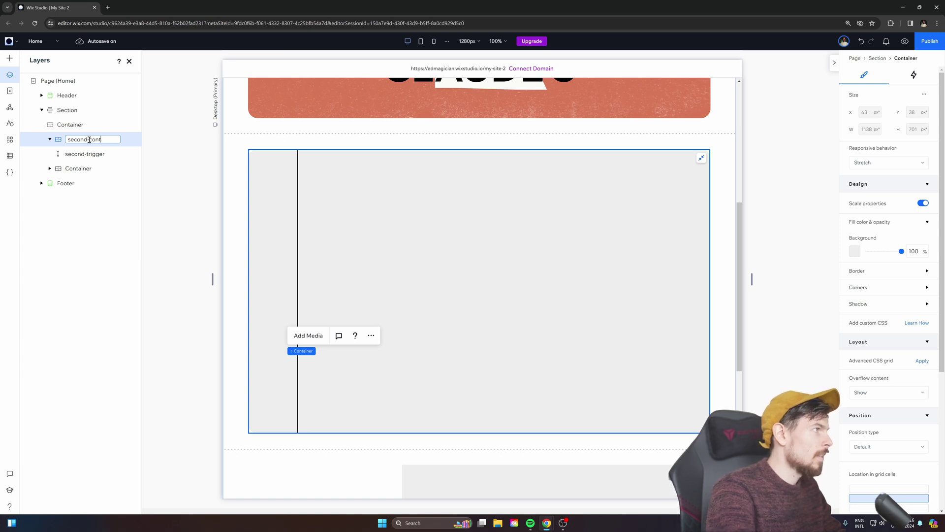
left_click(80, 171)
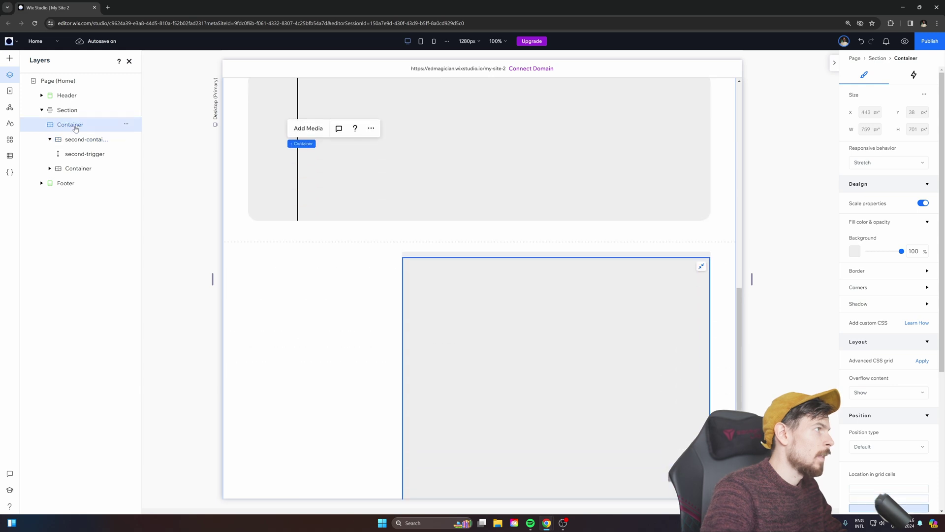
right_click(80, 170)
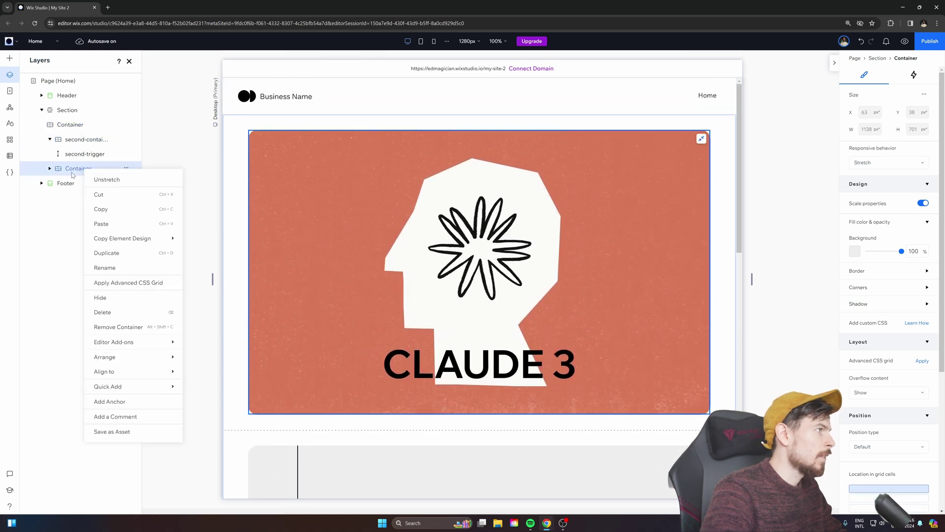
left_click(99, 179)
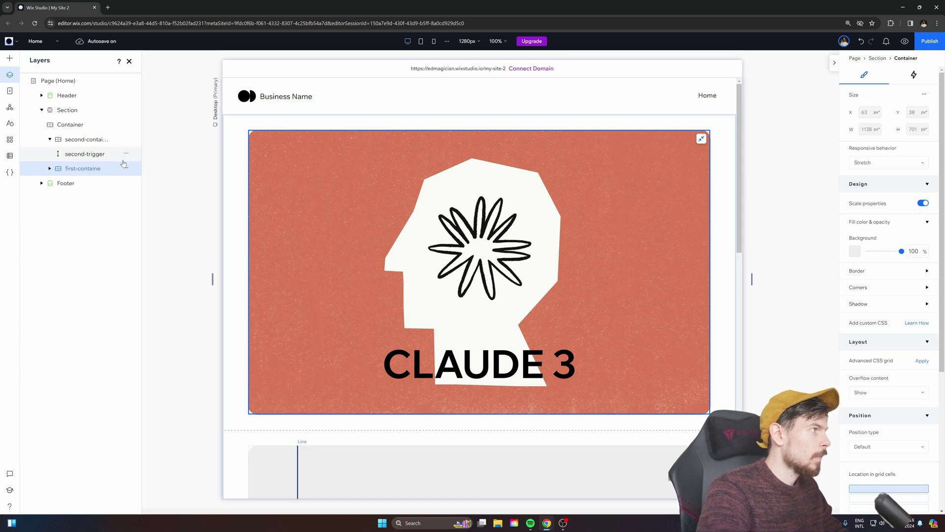
left_click(95, 157)
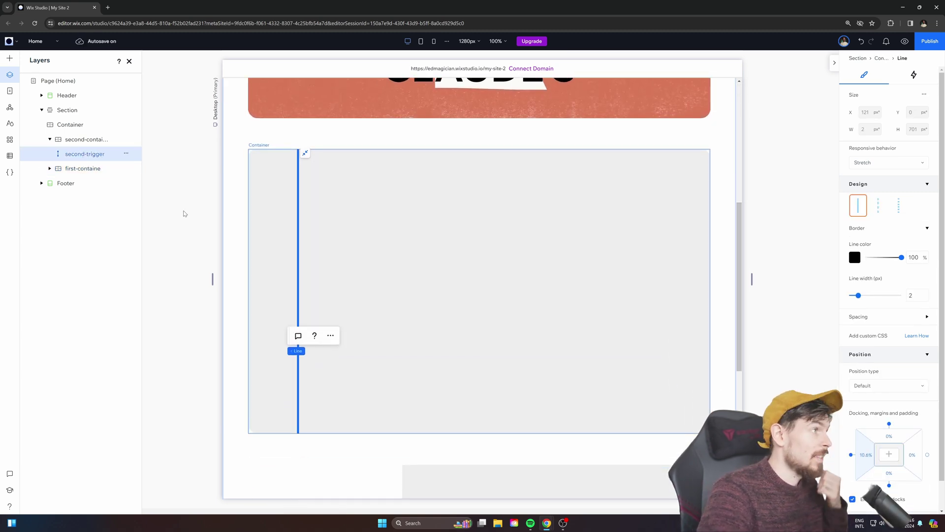
- Add a Scroll-triggered animation to the line from its Animations and Effects tab
left_click(916, 75)
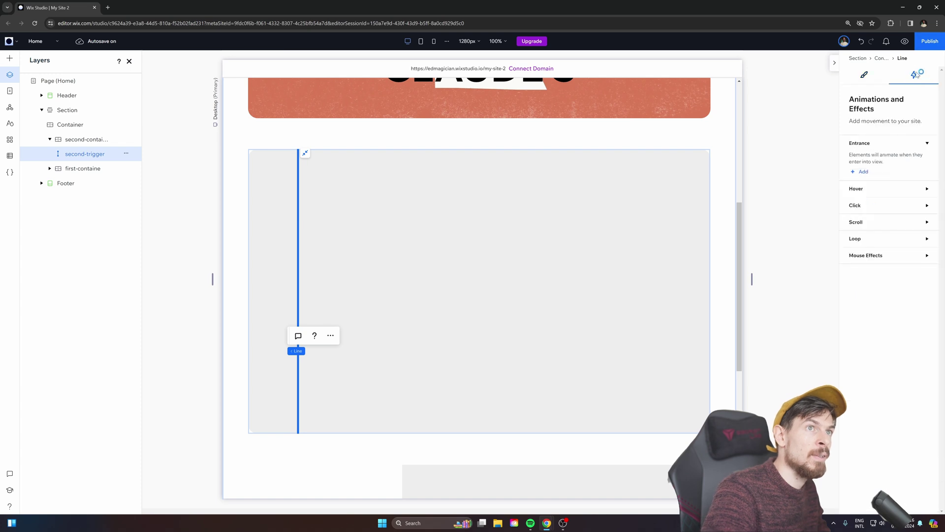
left_click(866, 224)
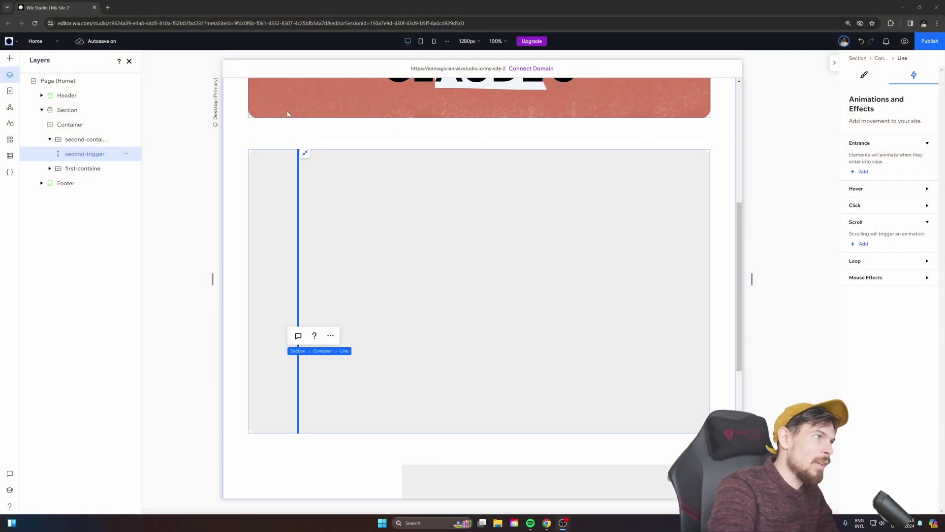
scroll(503, 294, "up", 3)
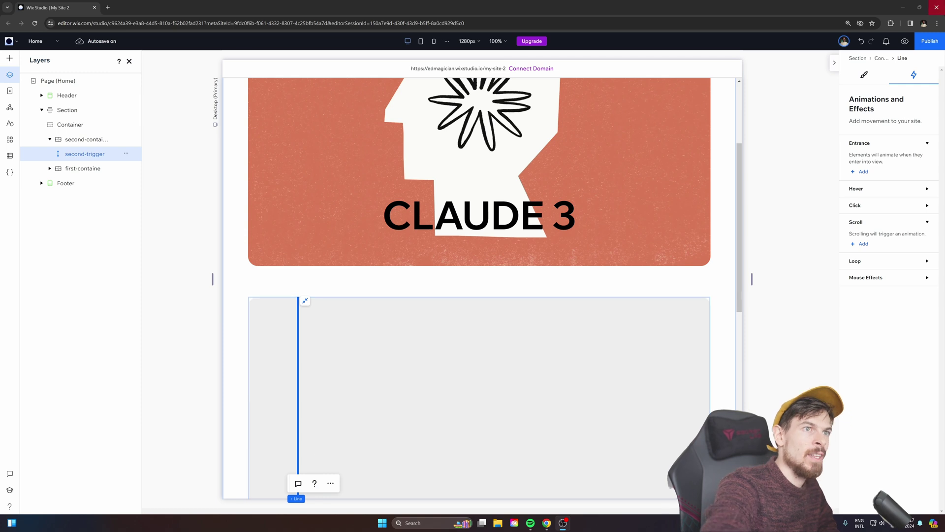
scroll(616, 319, "down", 2)
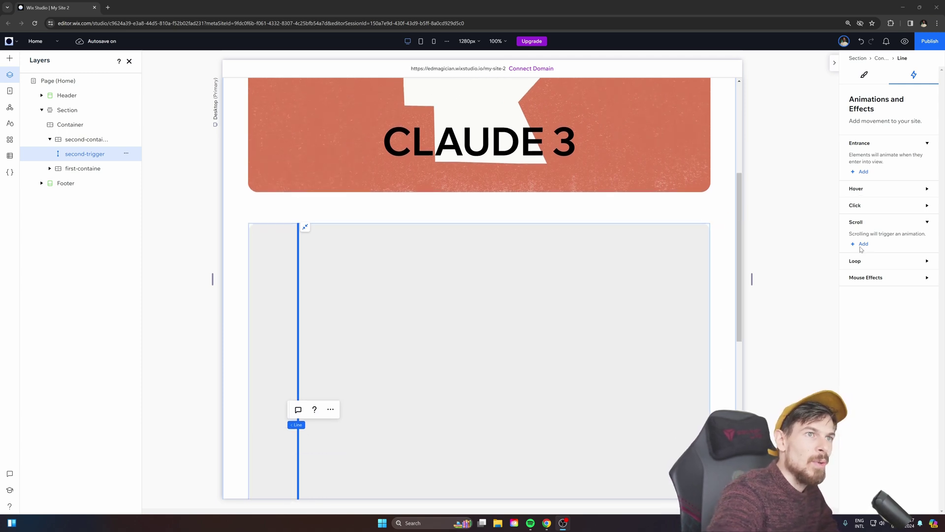
left_click(862, 244)
- Target the CLAUDE 3 heading with a Slide scroll animation and open its adjustments
left_click(869, 123)
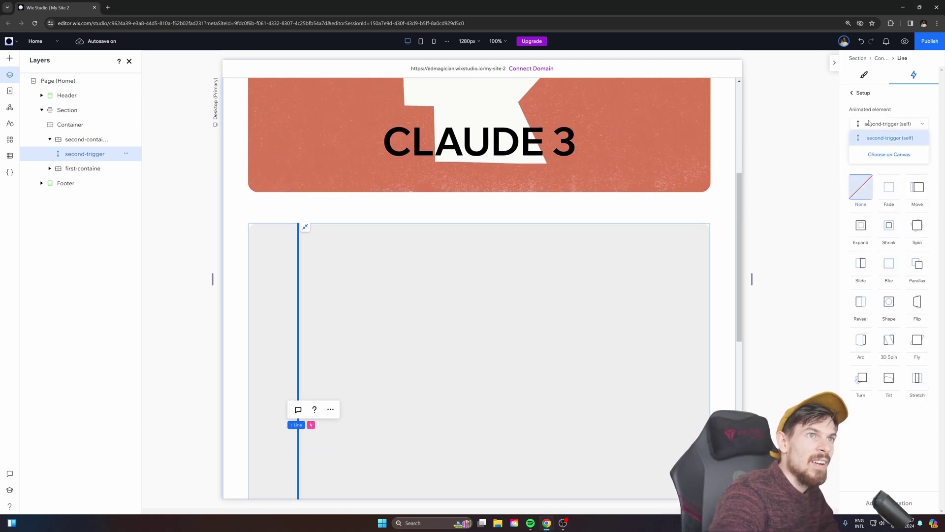
left_click(882, 155)
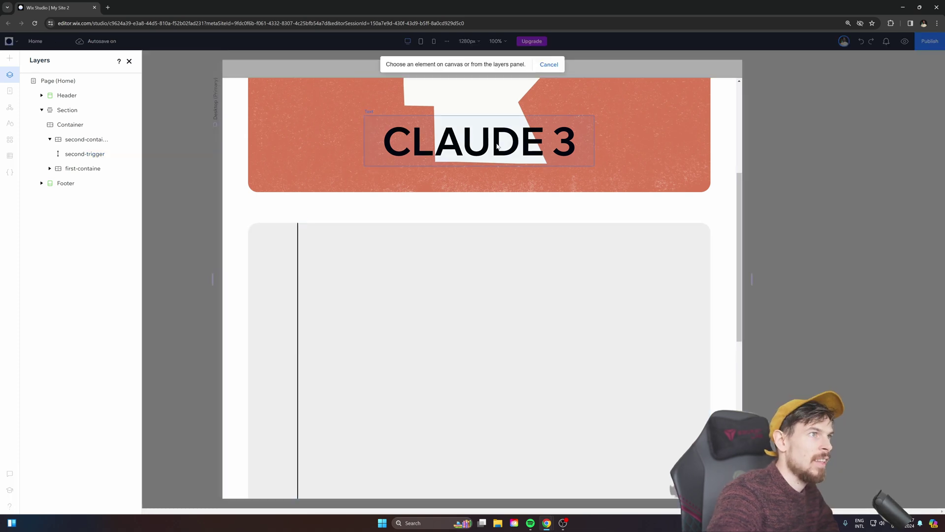
left_click(498, 146)
left_click(882, 158)
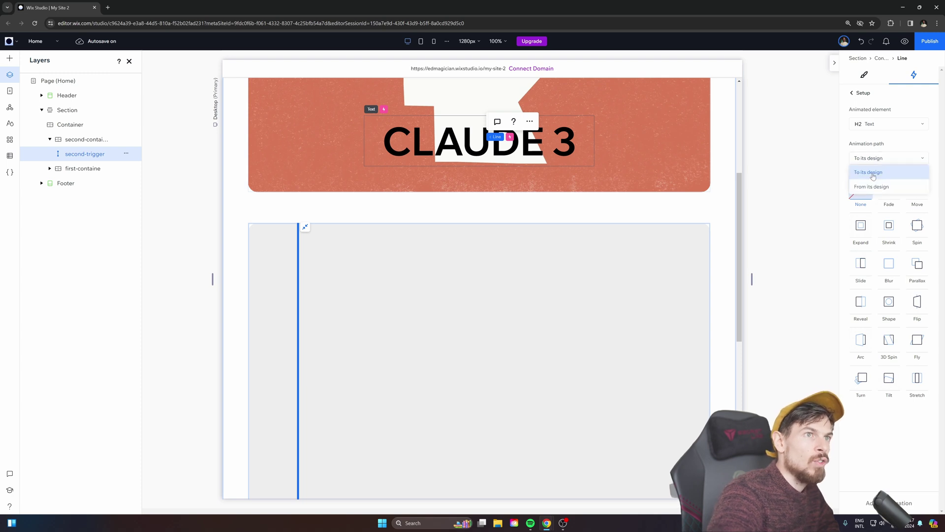
left_click(875, 173)
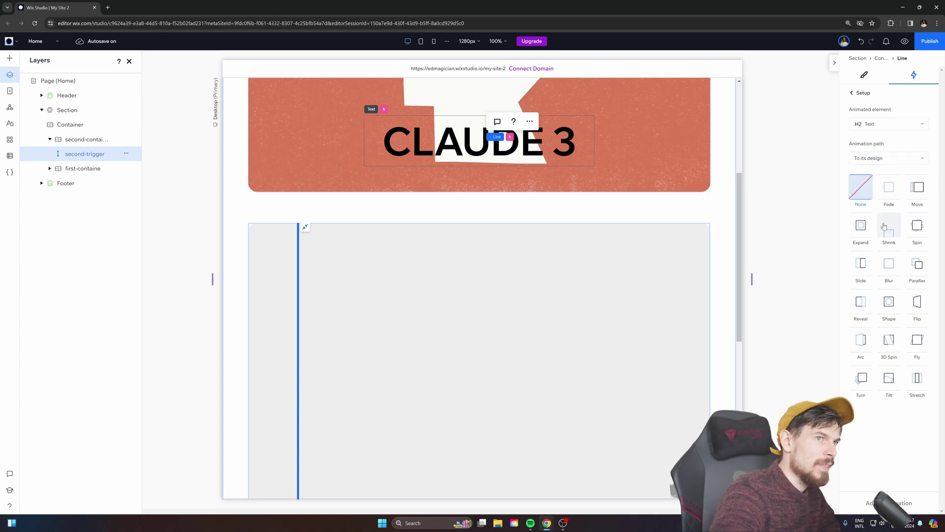
left_click(862, 270)
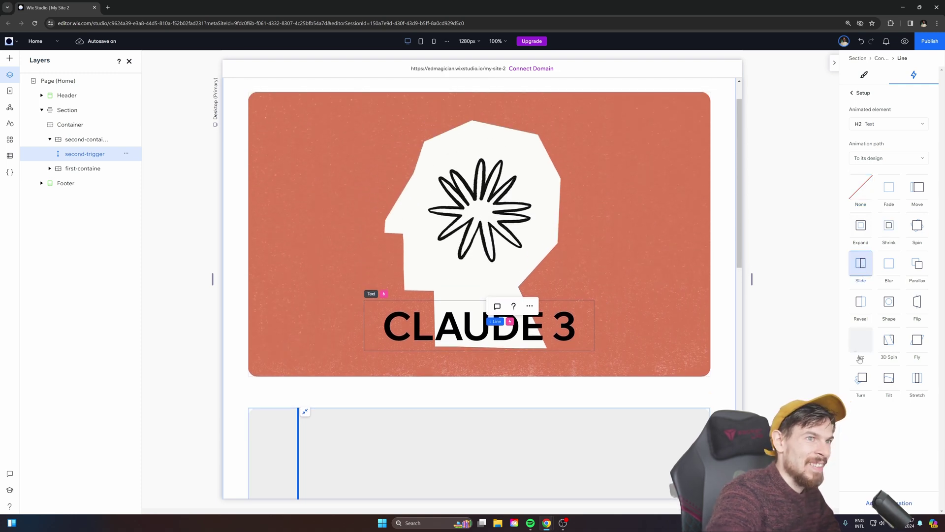
left_click(901, 501)
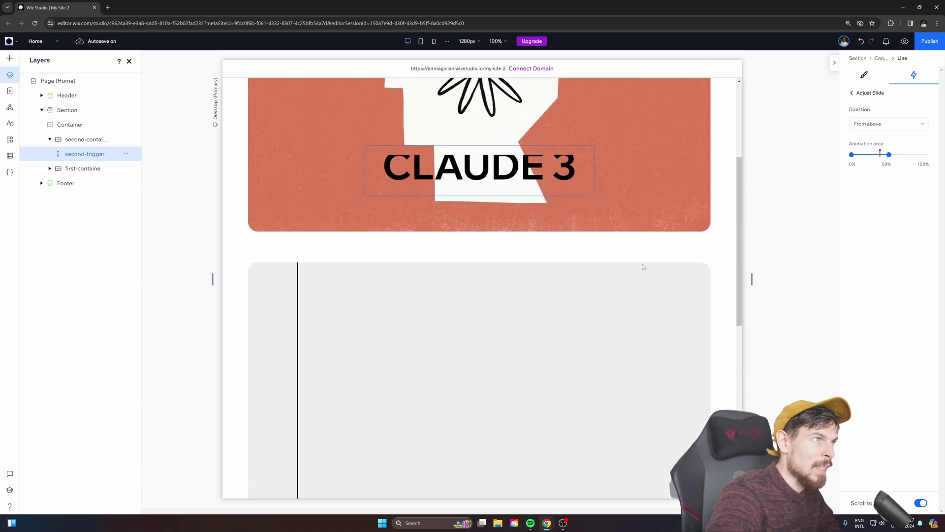
- Change the slide's animation path to From its design
left_click(862, 96)
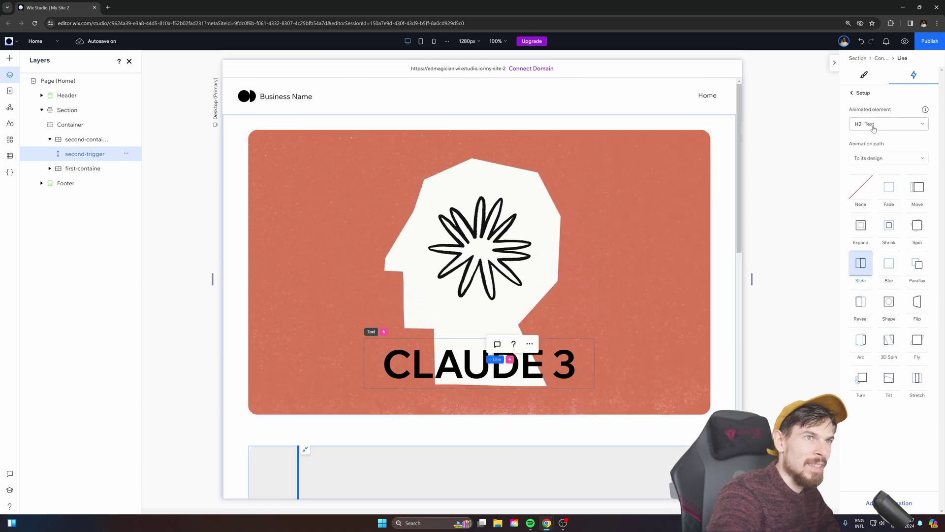
left_click(877, 159)
left_click(874, 187)
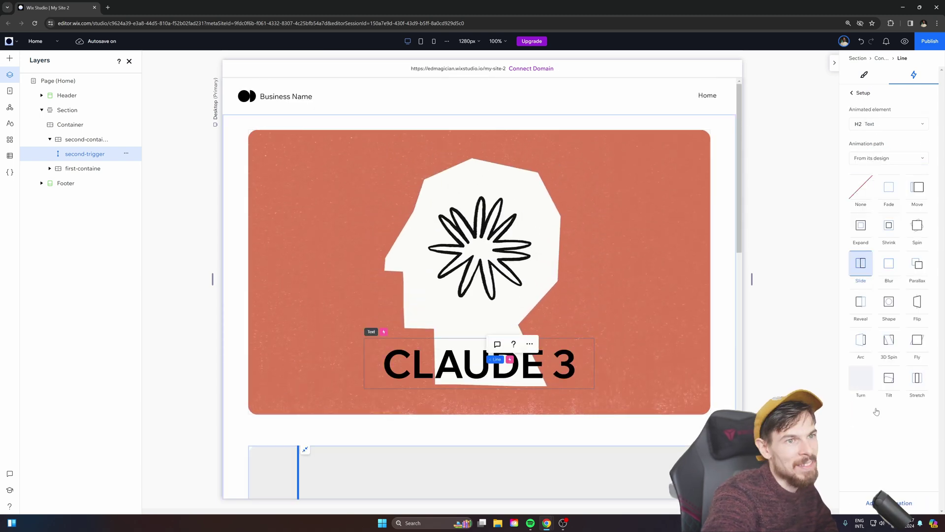
left_click(860, 264)
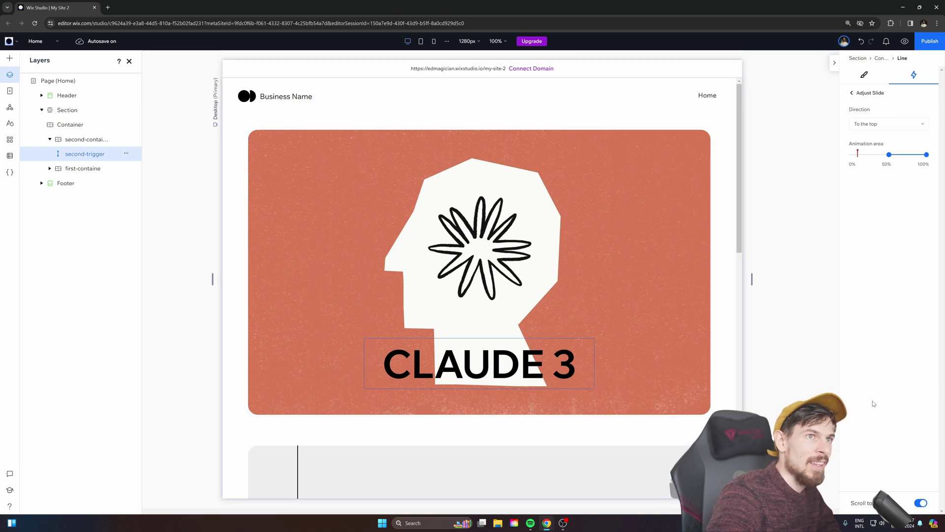
- Set the CLAUDE 3 title's slide direction to 'To the bottom'
scroll(575, 301, "down", 8)
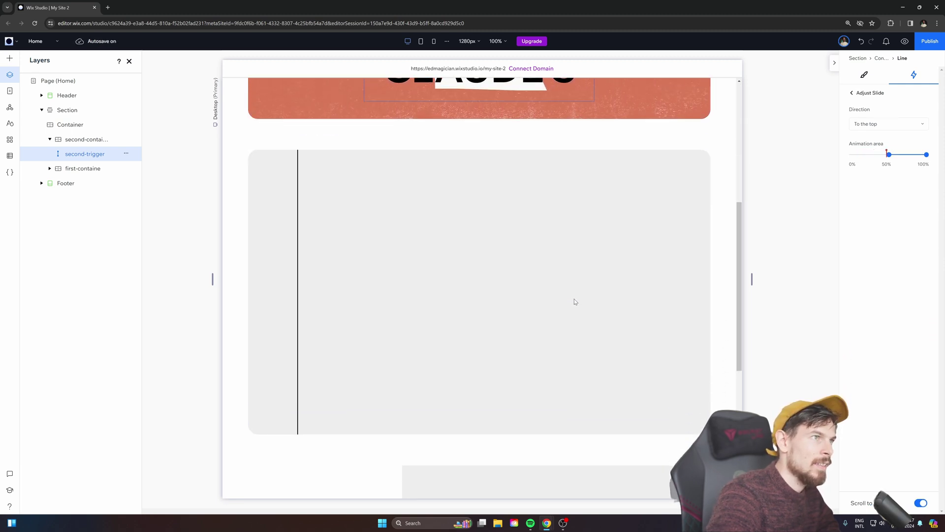
scroll(574, 301, "up", 8)
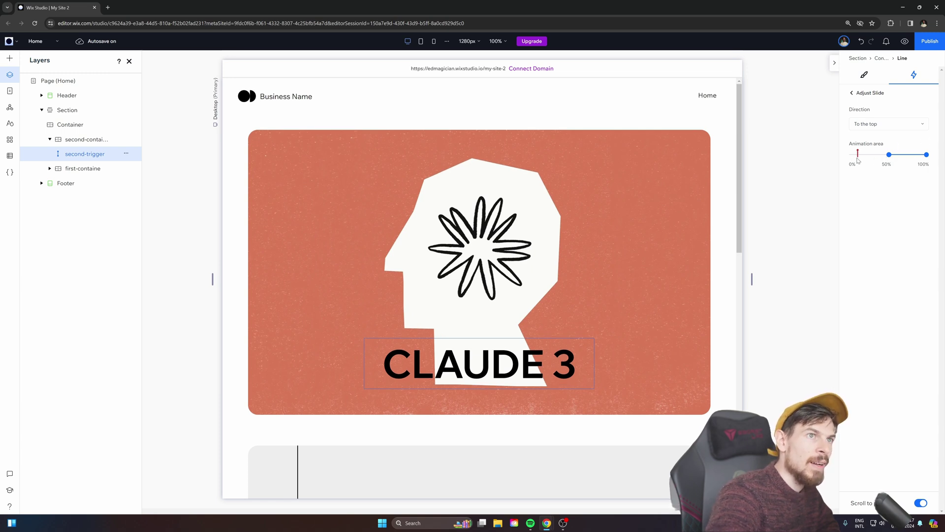
scroll(600, 239, "down", 3)
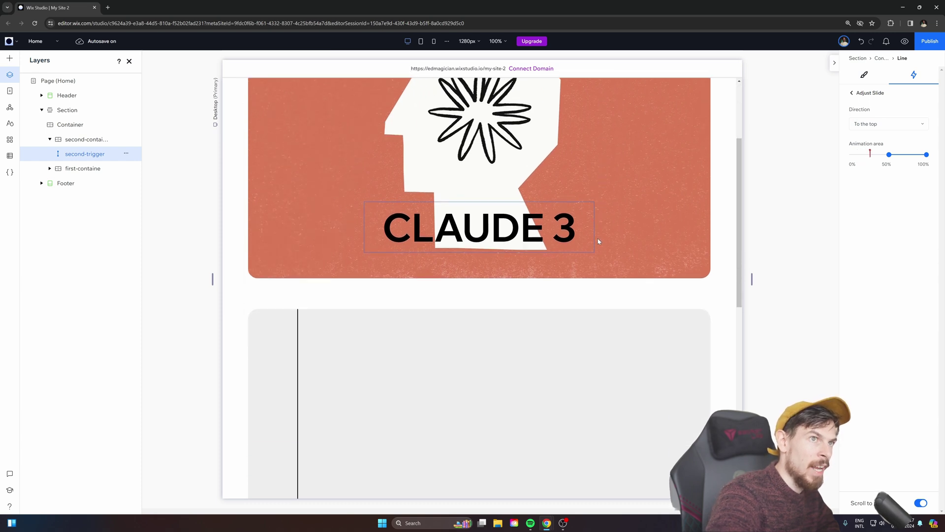
scroll(597, 239, "up", 3)
scroll(597, 238, "down", 3)
scroll(597, 243, "up", 3)
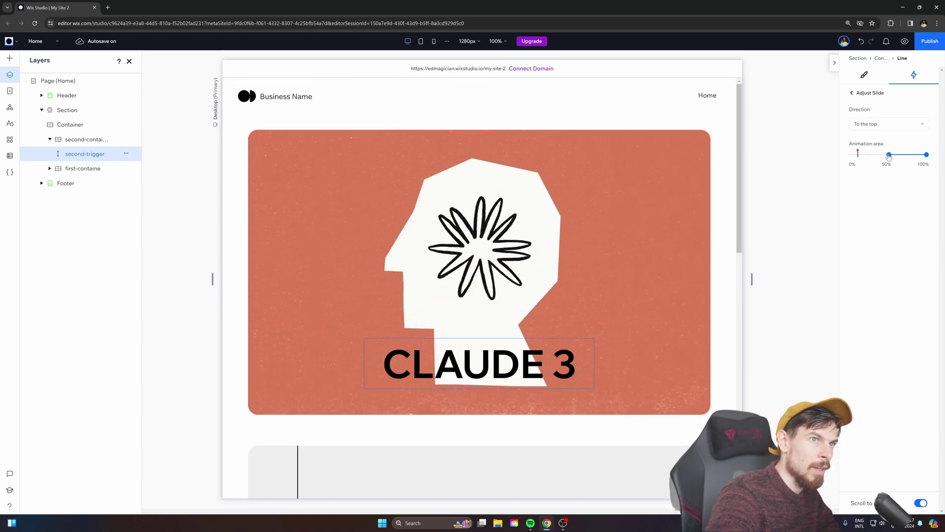
scroll(567, 257, "down", 5)
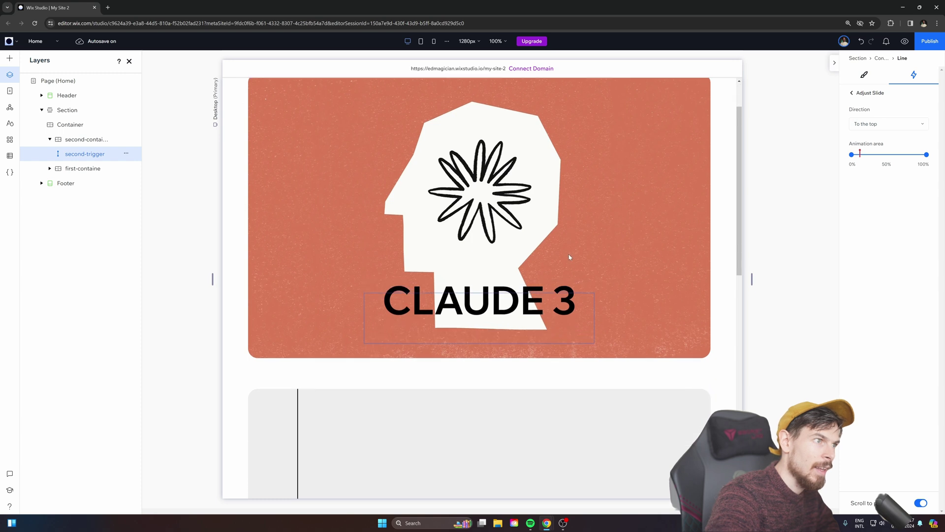
scroll(566, 252, "up", 5)
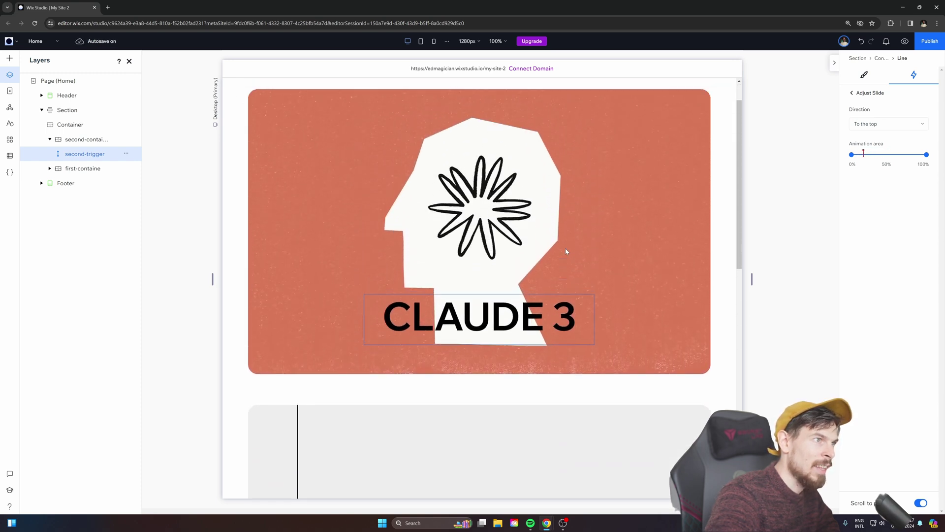
scroll(680, 205, "up", 2)
scroll(679, 205, "down", 3)
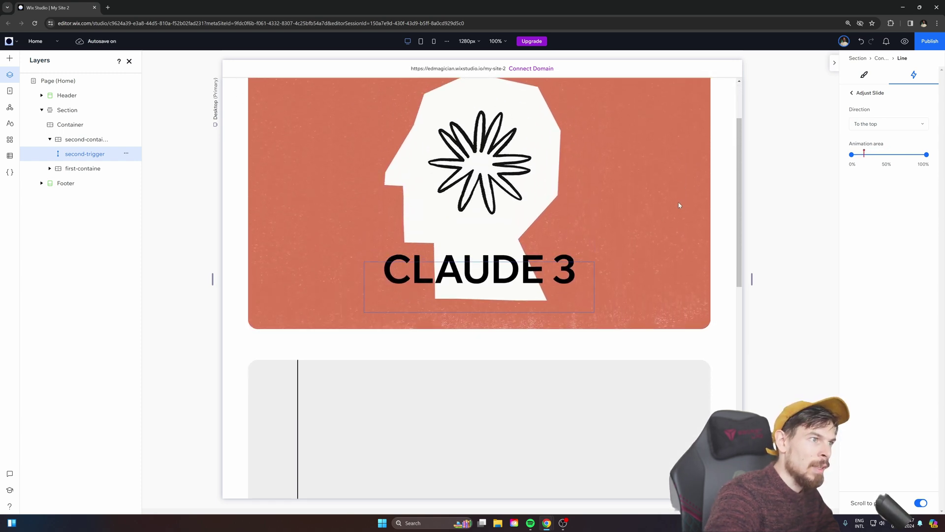
scroll(679, 205, "up", 1)
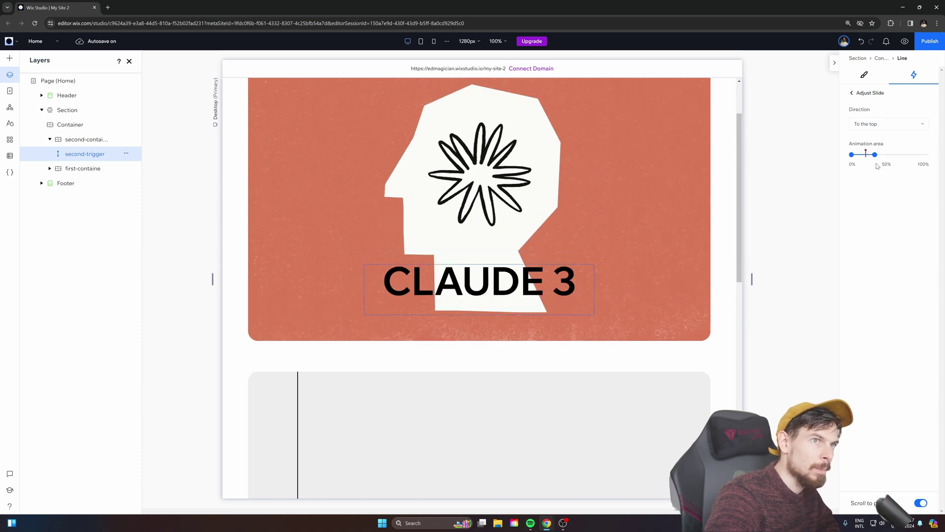
scroll(530, 255, "up", 2)
scroll(529, 254, "down", 5)
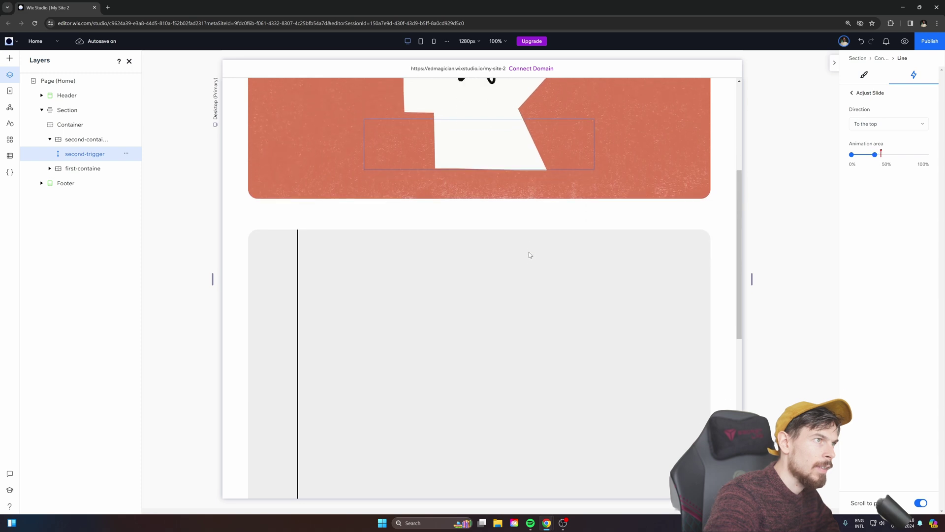
scroll(530, 255, "up", 4)
scroll(530, 255, "down", 5)
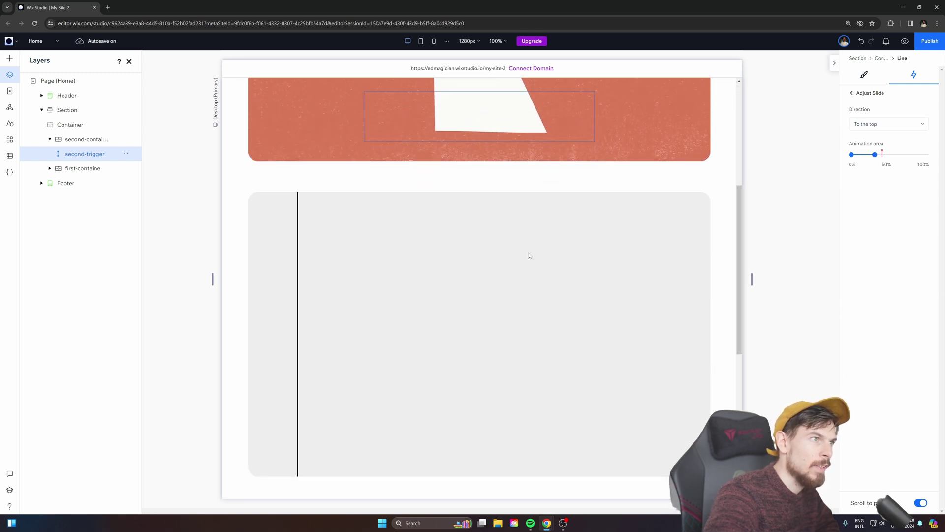
scroll(530, 254, "up", 4)
left_click(886, 125)
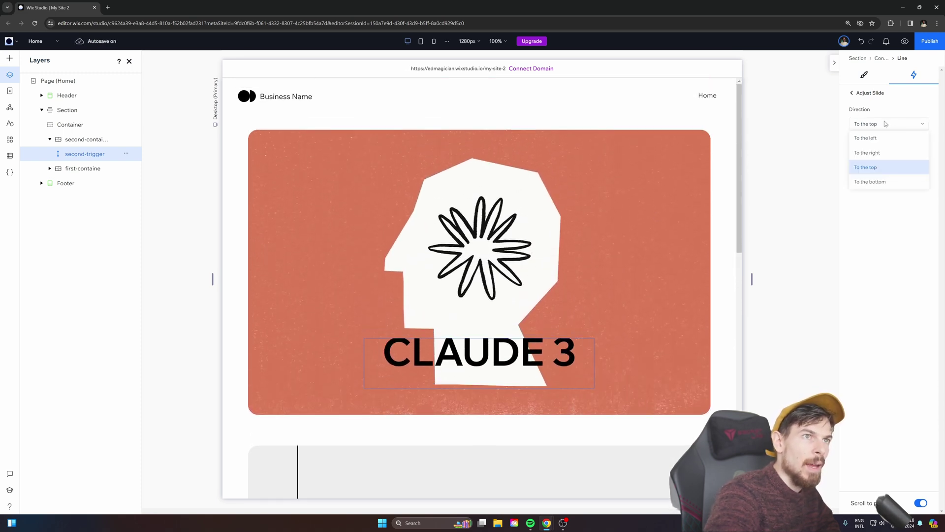
left_click(874, 181)
- Move the animation area's start handle to about 12% of the scroll range
scroll(520, 277, "down", 4)
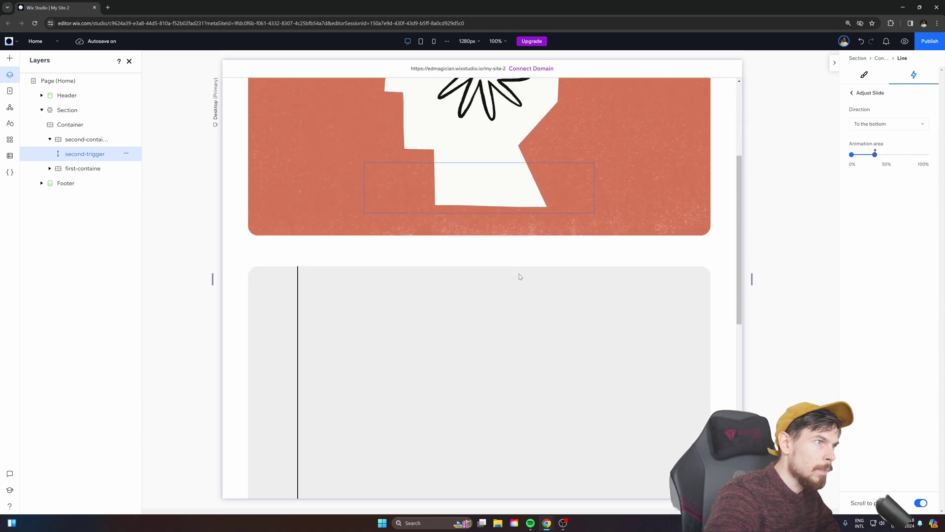
scroll(521, 277, "up", 4)
scroll(500, 257, "down", 2)
scroll(499, 257, "up", 1)
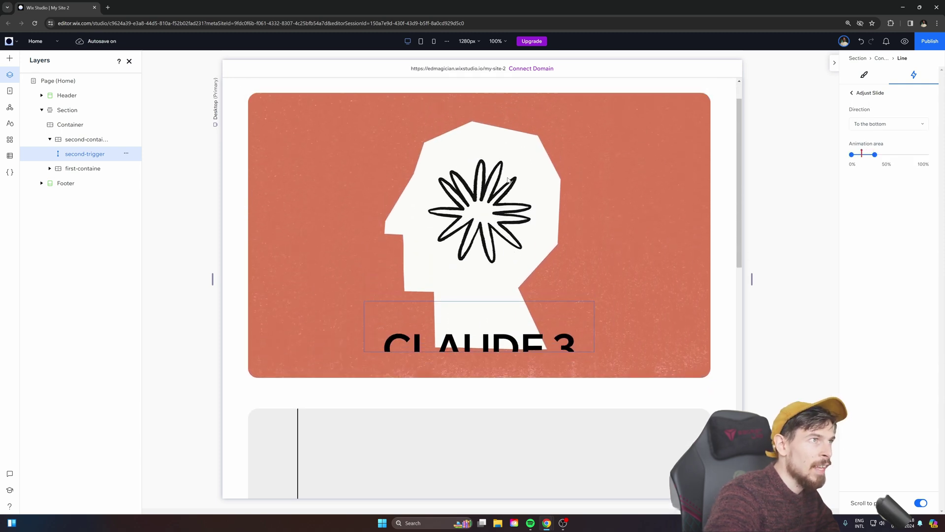
scroll(505, 212, "down", 3)
scroll(514, 119, "up", 2)
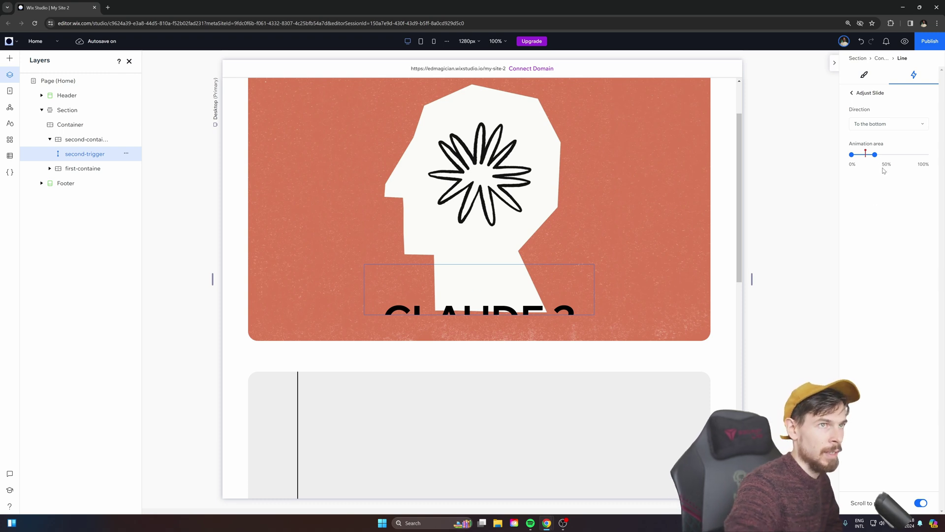
scroll(584, 270, "up", 2)
scroll(636, 269, "down", 3)
scroll(811, 212, "up", 2)
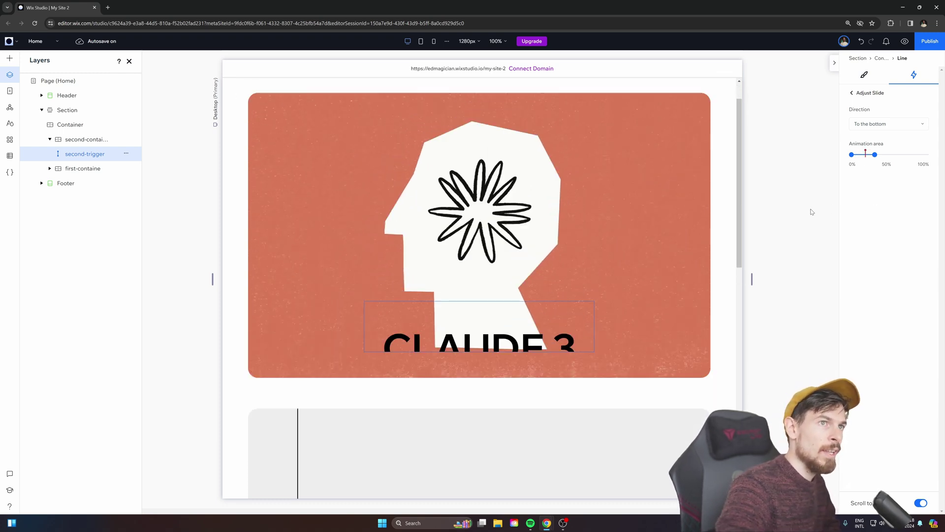
left_click_drag(855, 155, 862, 156)
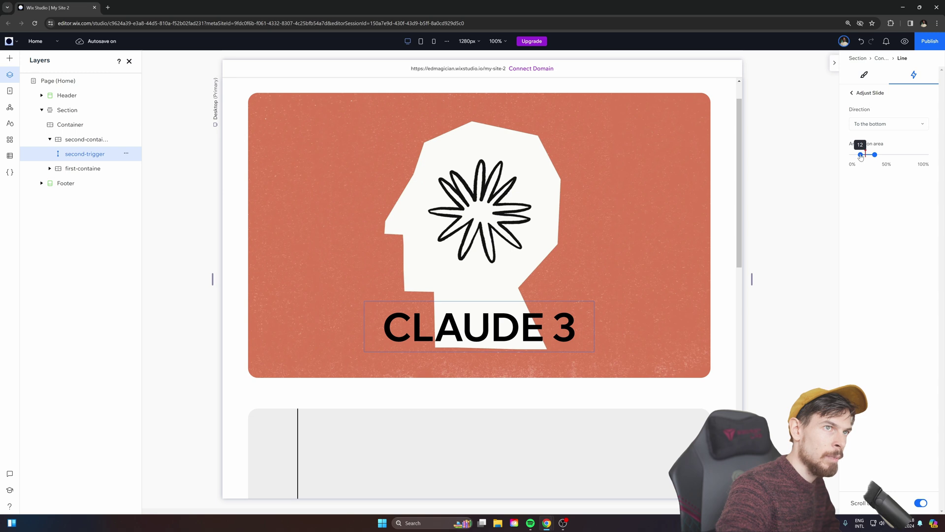
scroll(547, 392, "down", 2)
scroll(553, 386, "up", 3)
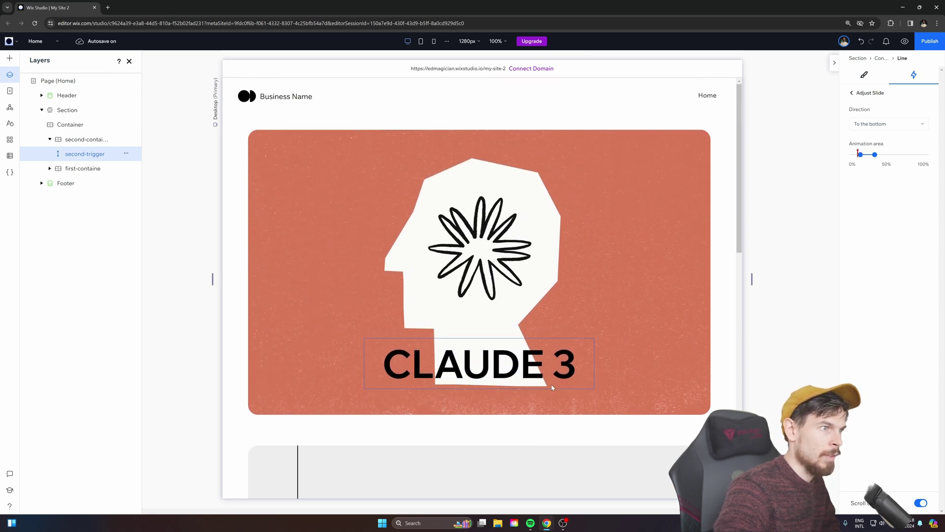
scroll(551, 385, "down", 3)
scroll(550, 385, "up", 2)
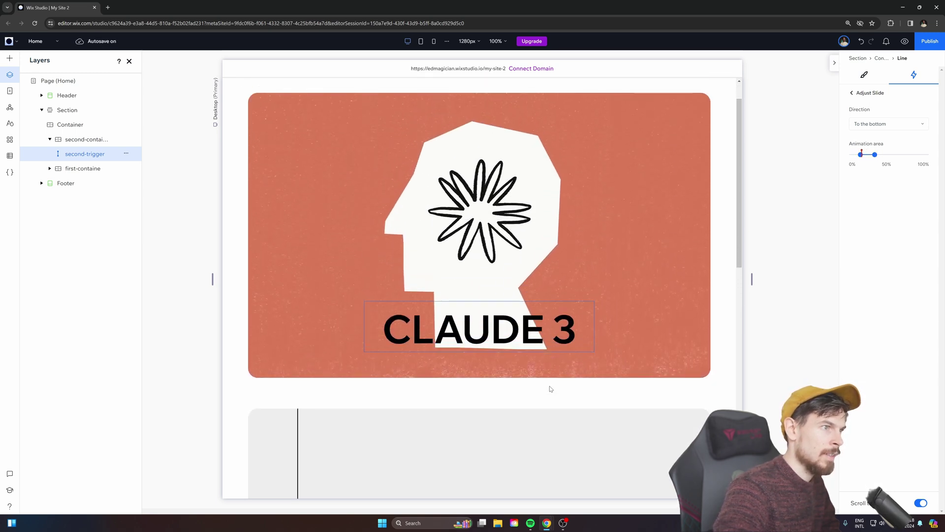
scroll(550, 387, "up", 1)
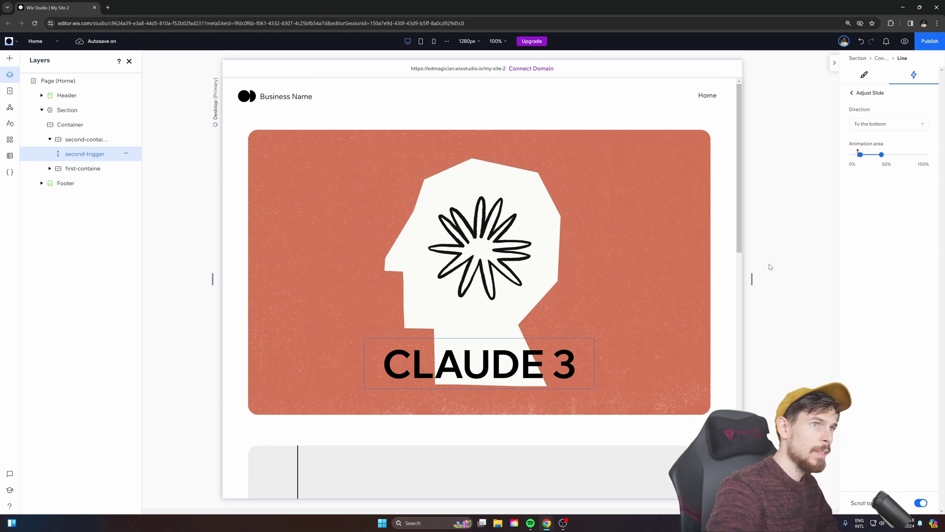
left_click(791, 261)
- Select the second-trigger line in the graph card and add a new scroll animation
scroll(277, 331, "down", 5)
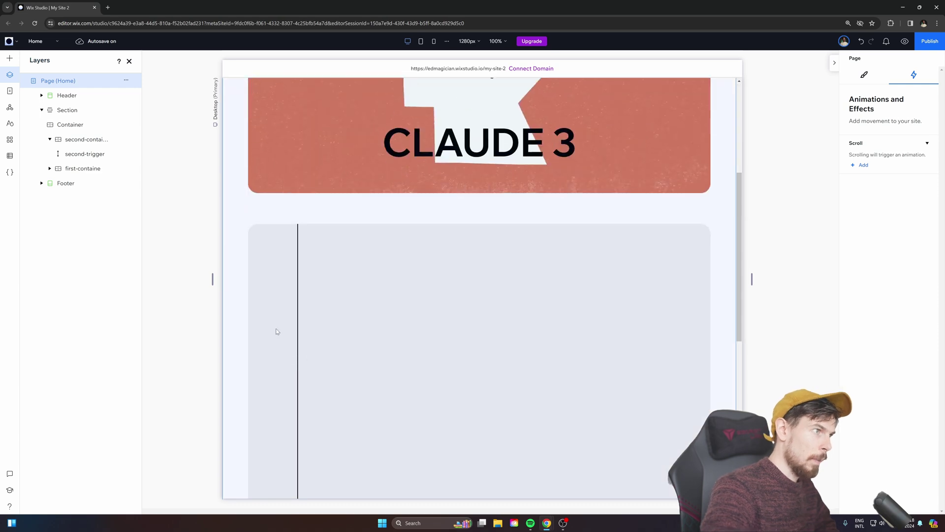
left_click(299, 330)
left_click(300, 330)
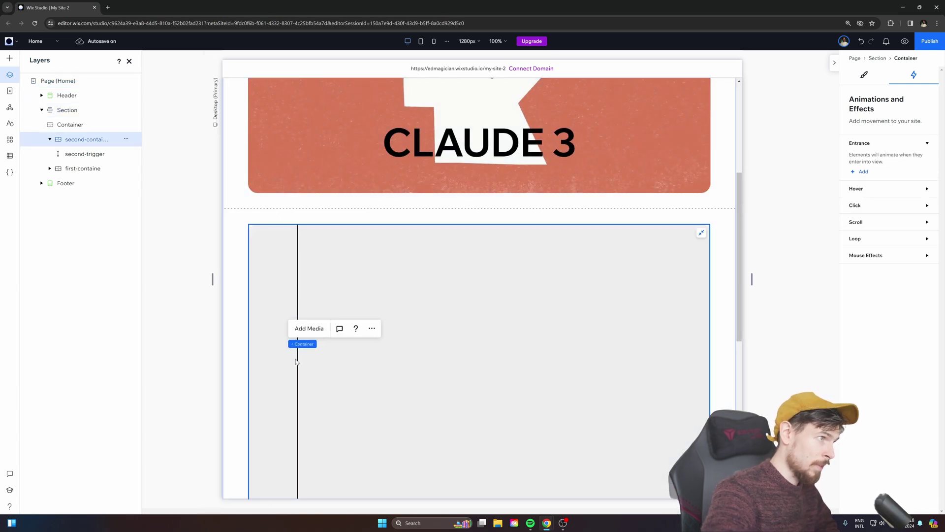
left_click(85, 154)
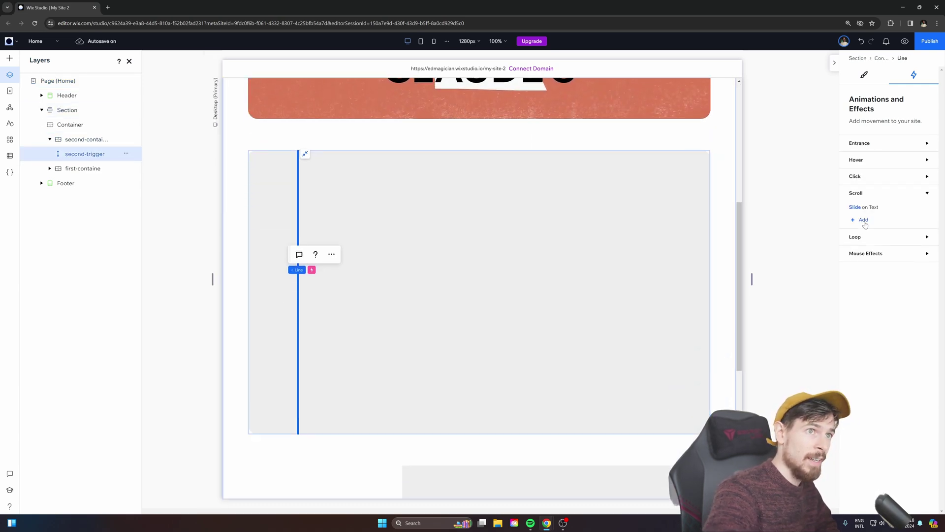
left_click(863, 220)
- Target the orange CLAUDE 3 hero card from its design with a Shrink effect at 85%
left_click(878, 123)
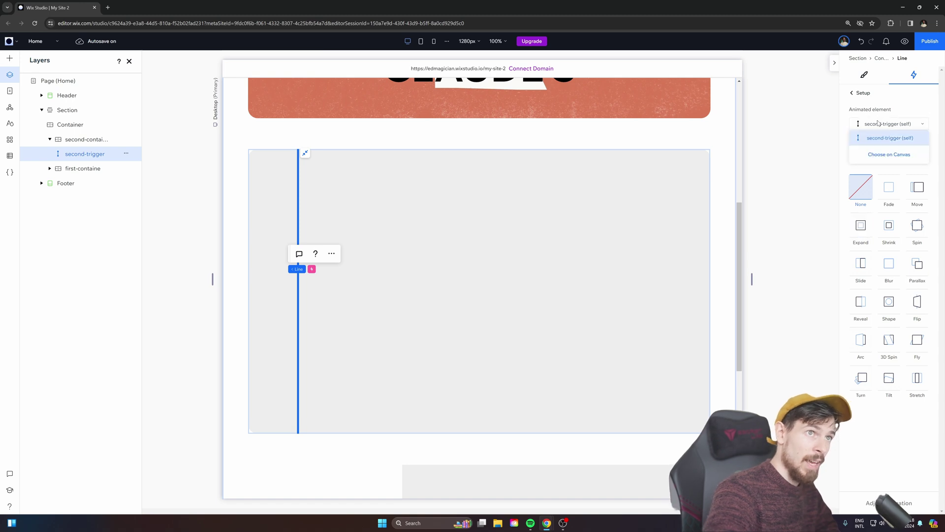
left_click(872, 159)
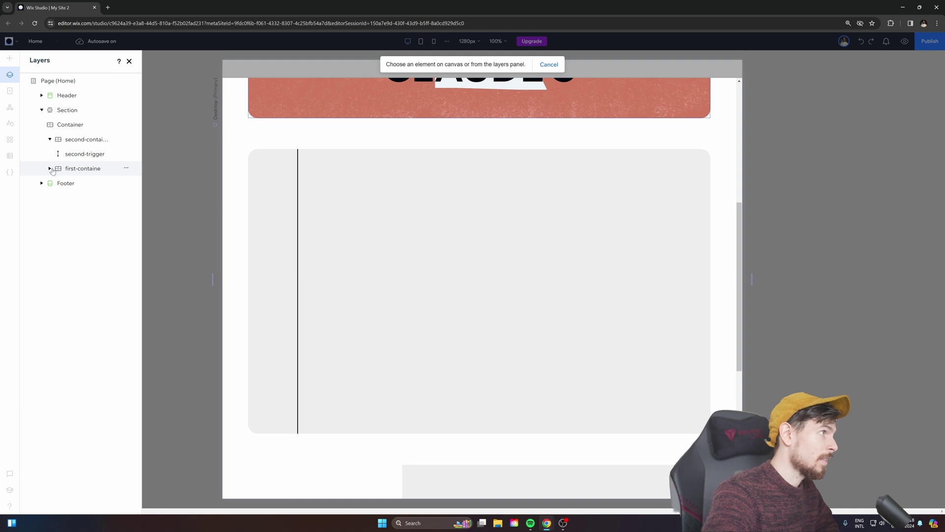
left_click(84, 170)
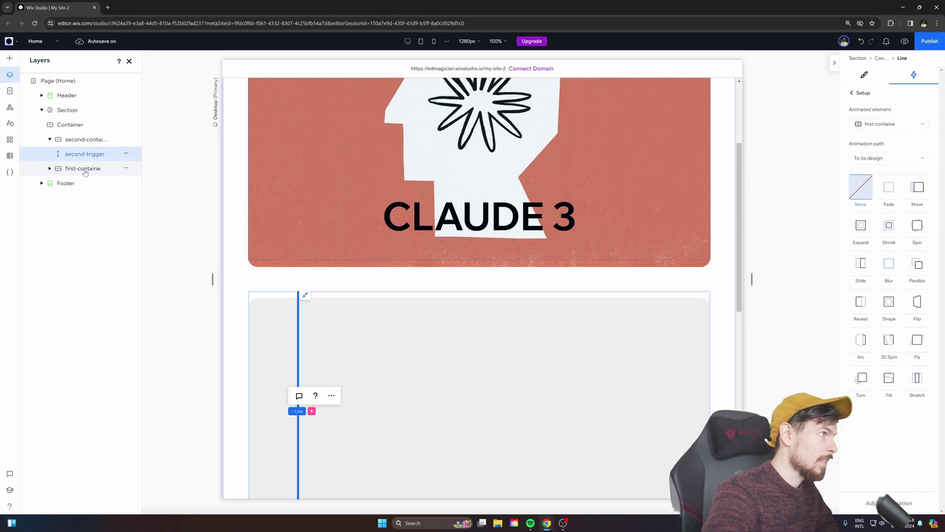
left_click(892, 158)
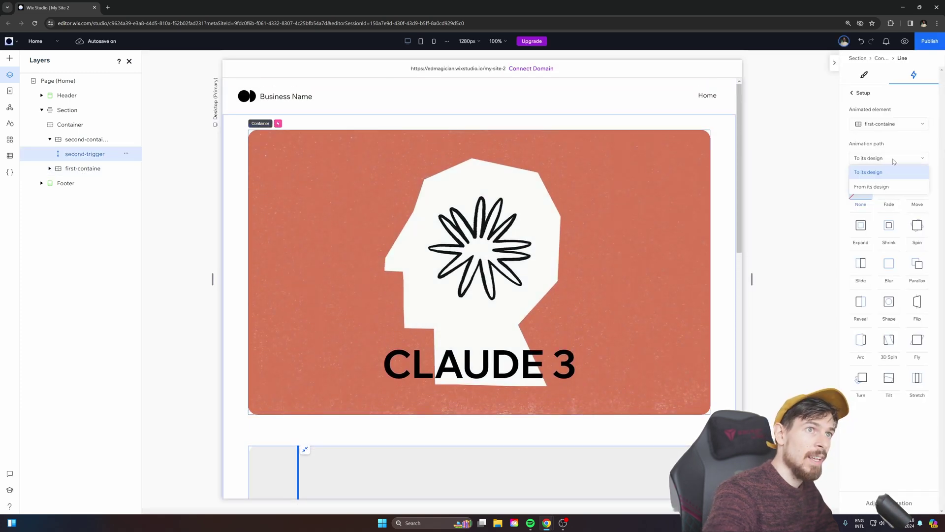
left_click(879, 187)
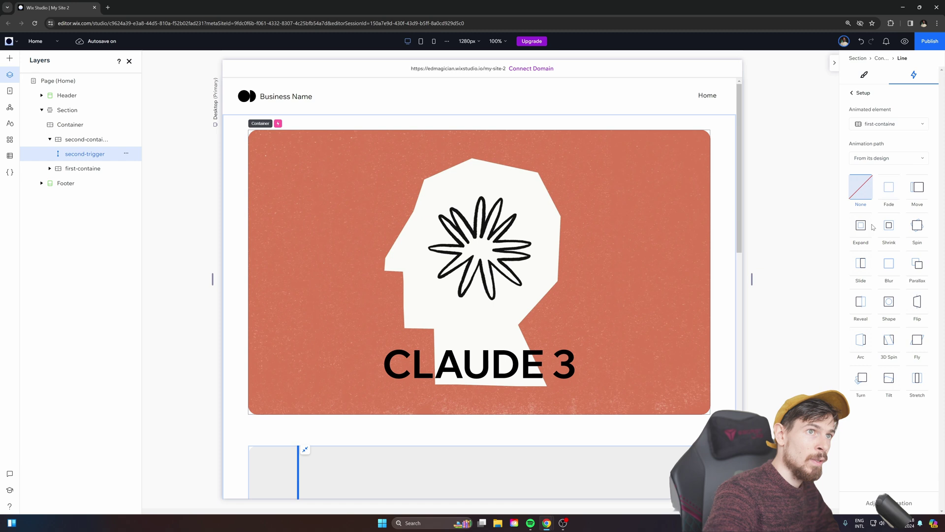
left_click(893, 239)
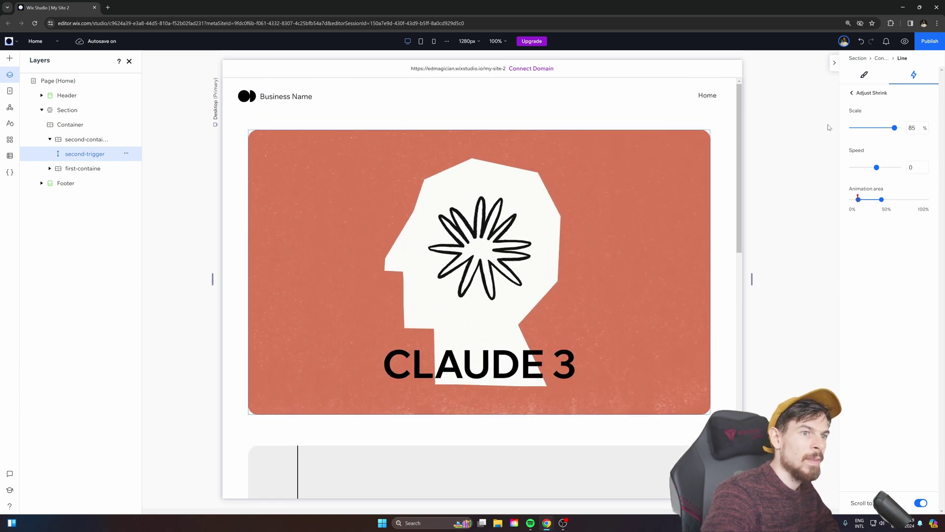
left_click(906, 41)
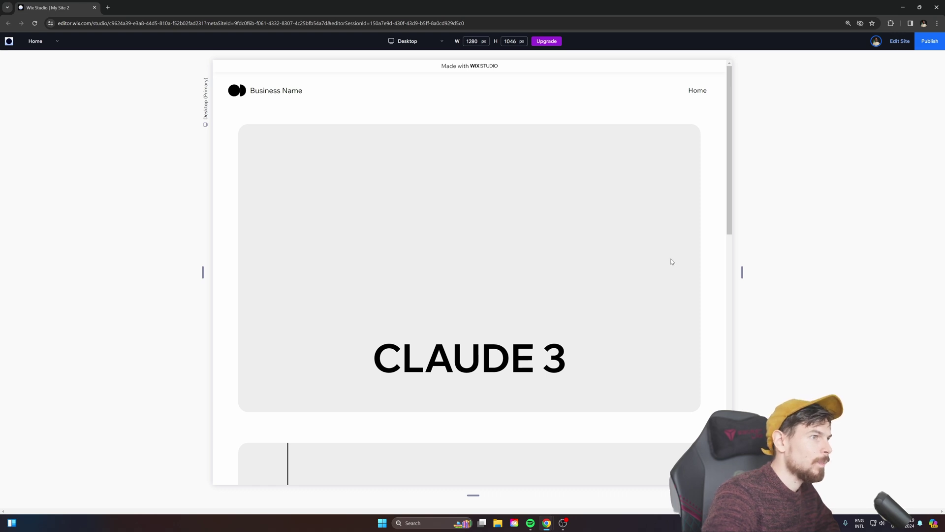
left_click_drag(731, 153, 711, 297)
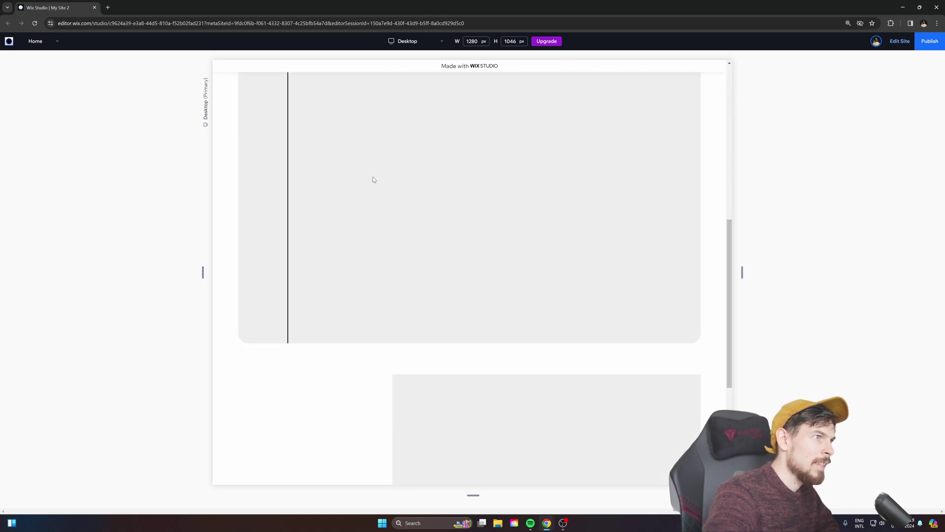
scroll(373, 179, "up", 10)
key("ctrl+shift+p")
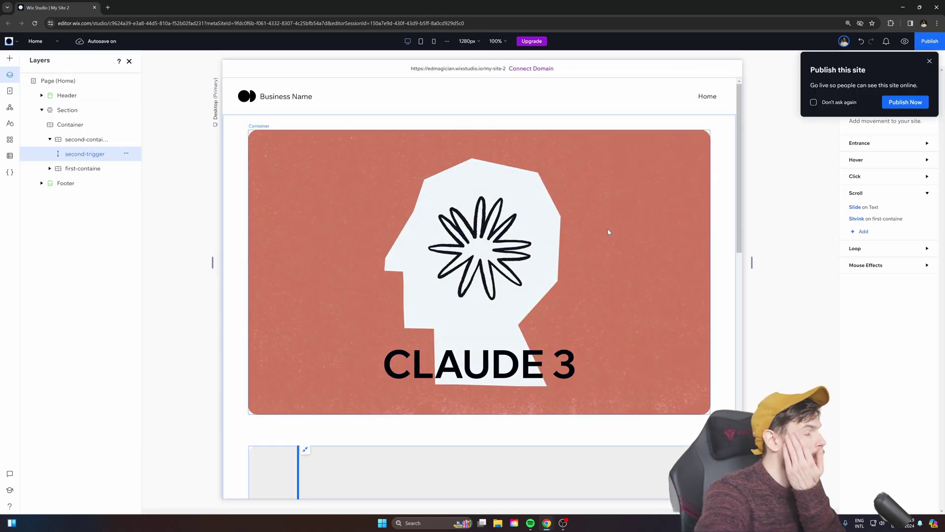
- Set the hero container's position type to Sticky, stuck to the top
left_click(597, 226)
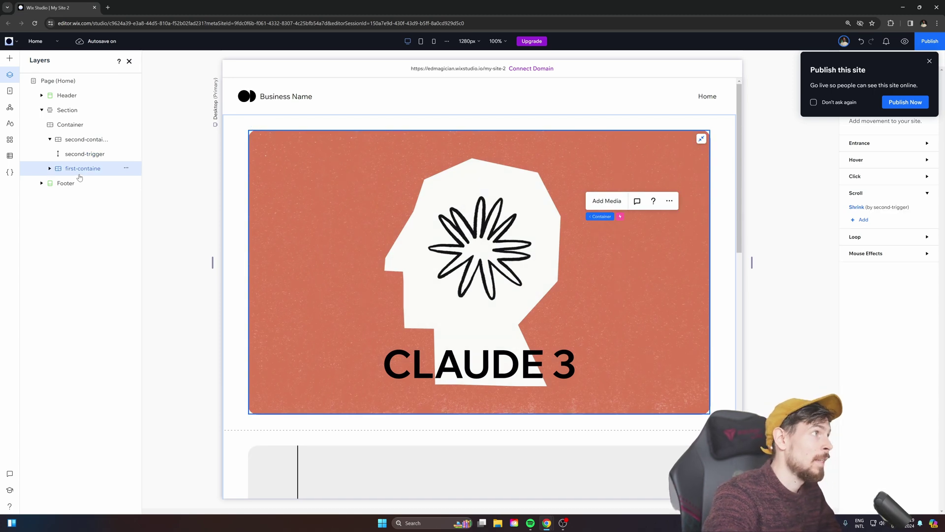
left_click(928, 61)
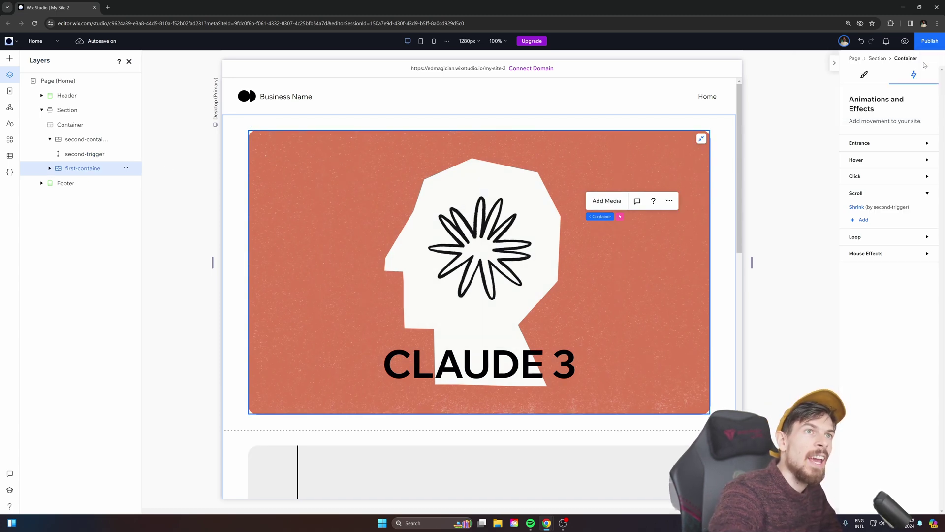
left_click(864, 75)
scroll(888, 263, "down", 5)
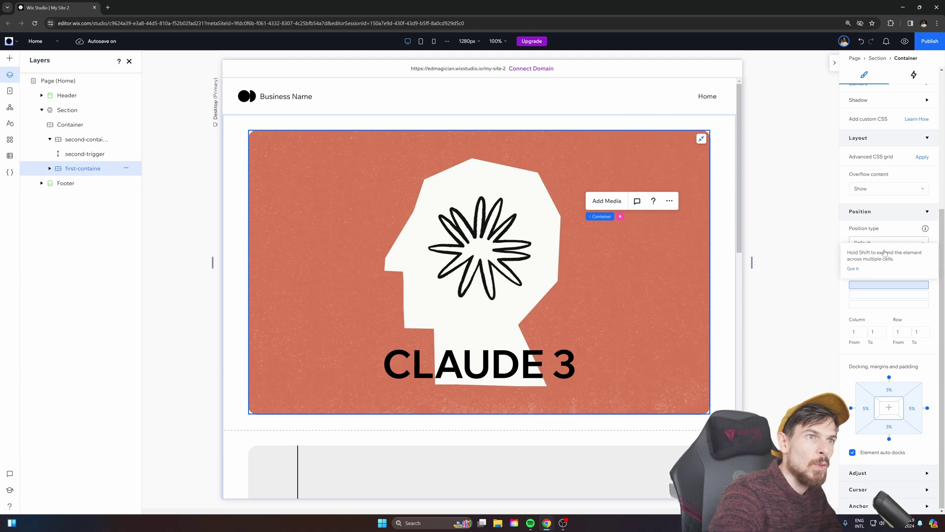
left_click(874, 243)
left_click(872, 258)
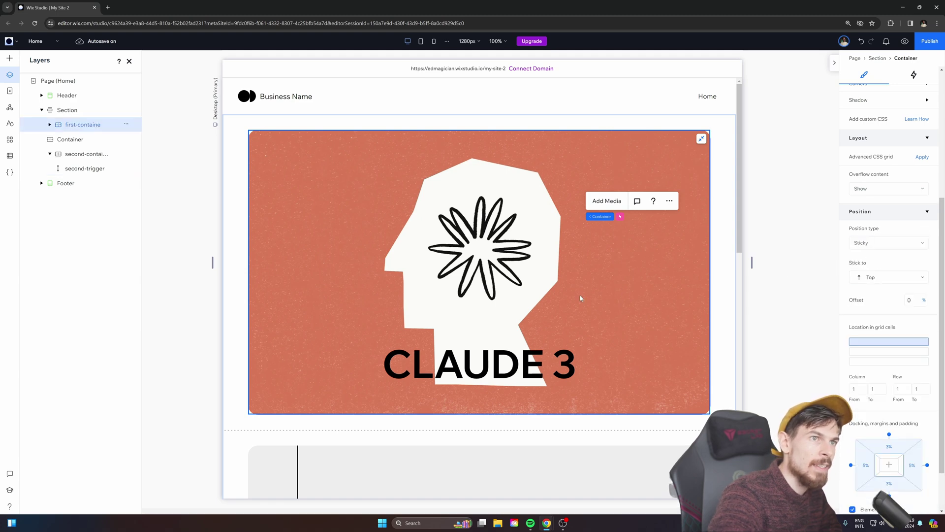
- Preview and scroll the page to check the sticky hero, then return and select the vertical line
left_click(908, 44)
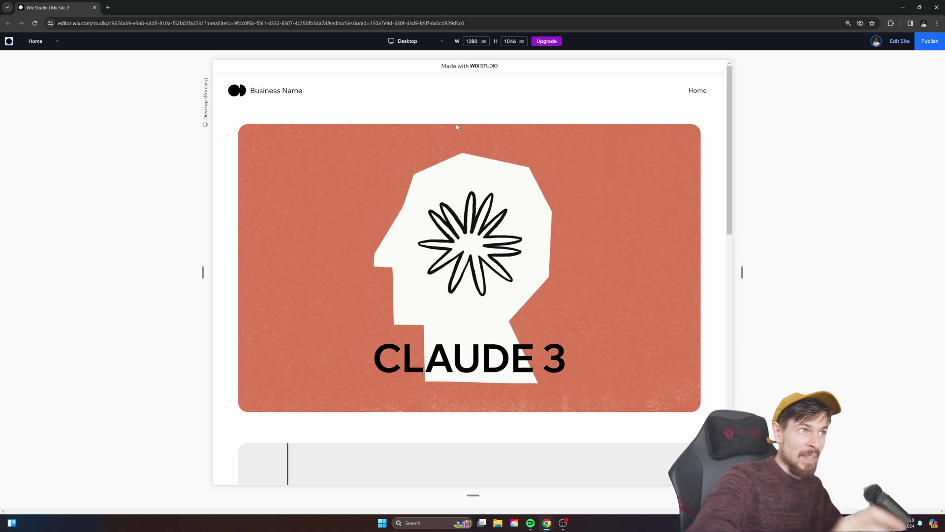
left_click_drag(731, 105, 703, 239)
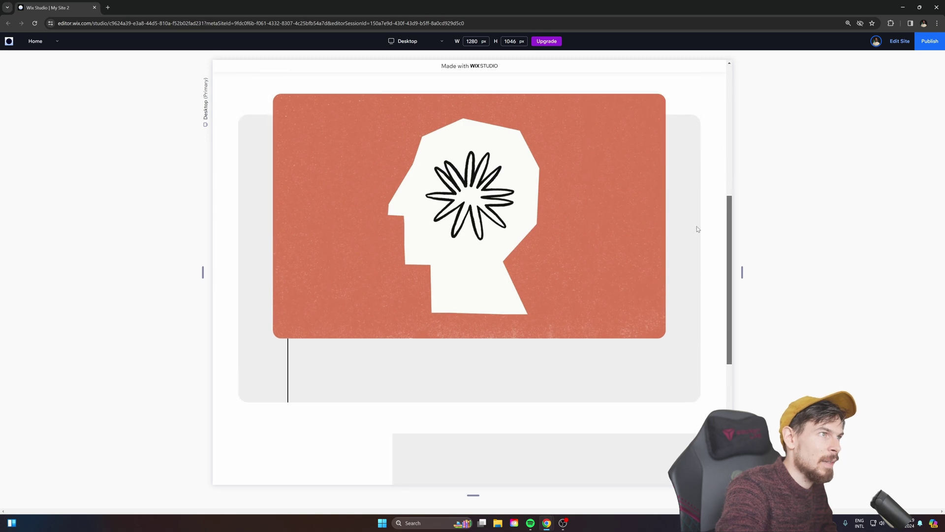
scroll(696, 226, "down", 3)
key("Escape")
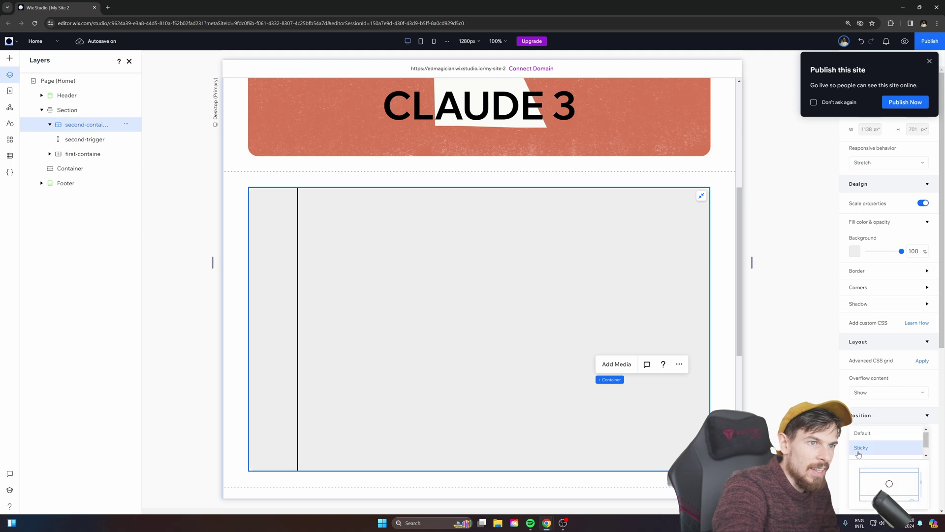
left_click(297, 335)
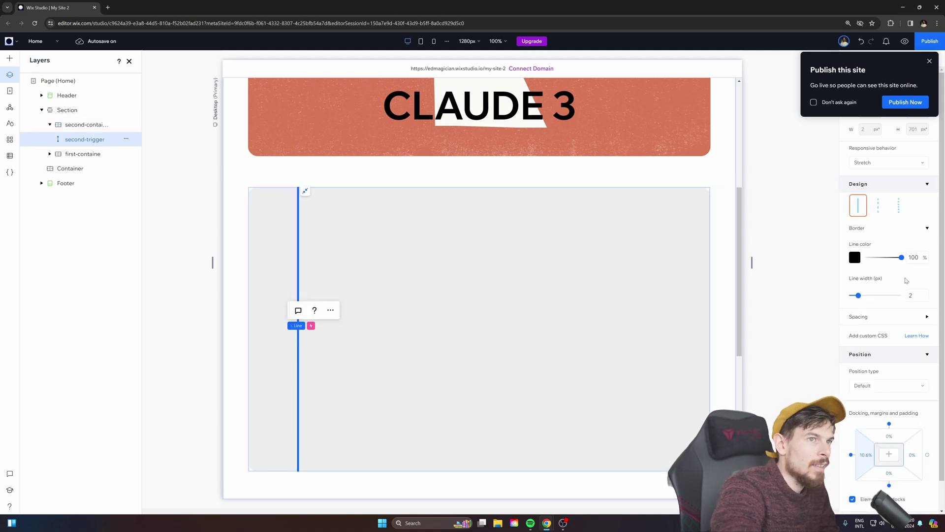
- Set the vertical line's colour opacity to 0% and preview the now-hidden line
left_click_drag(901, 258, 601, 291)
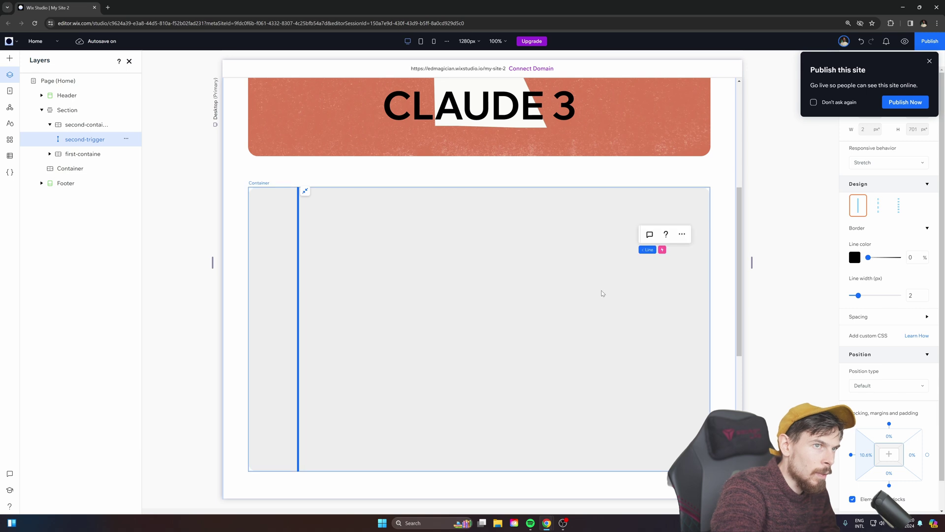
left_click(905, 41)
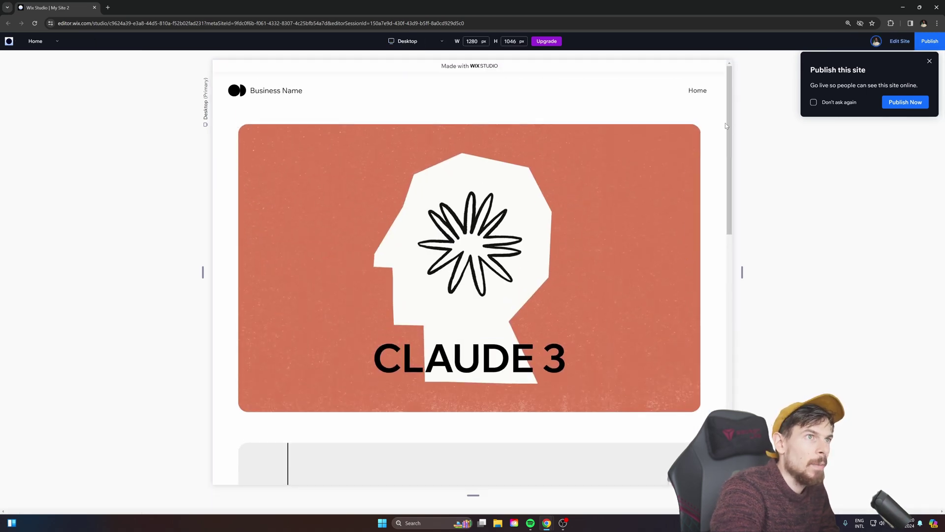
left_click_drag(732, 107, 883, 8)
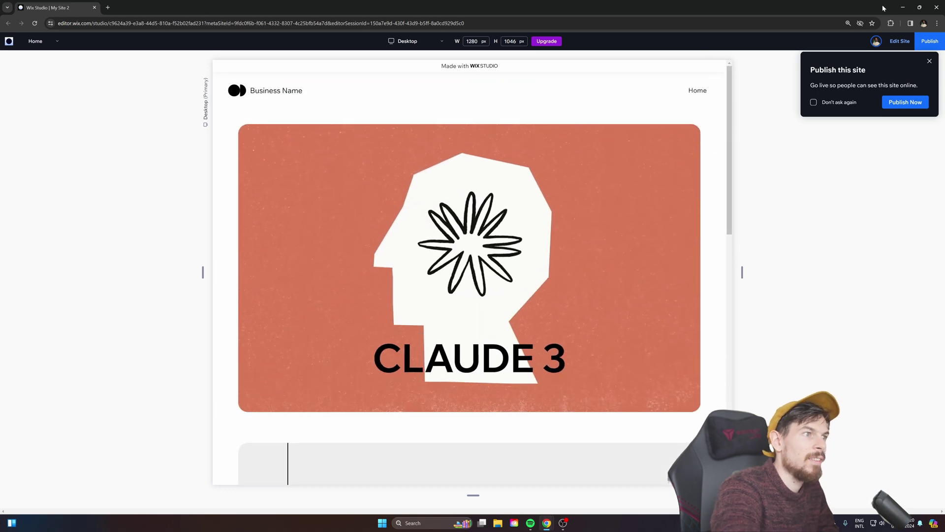
left_click(899, 41)
- Back in the editor, reselect the grey card, the line, the page and the section
scroll(288, 349, "down", 4)
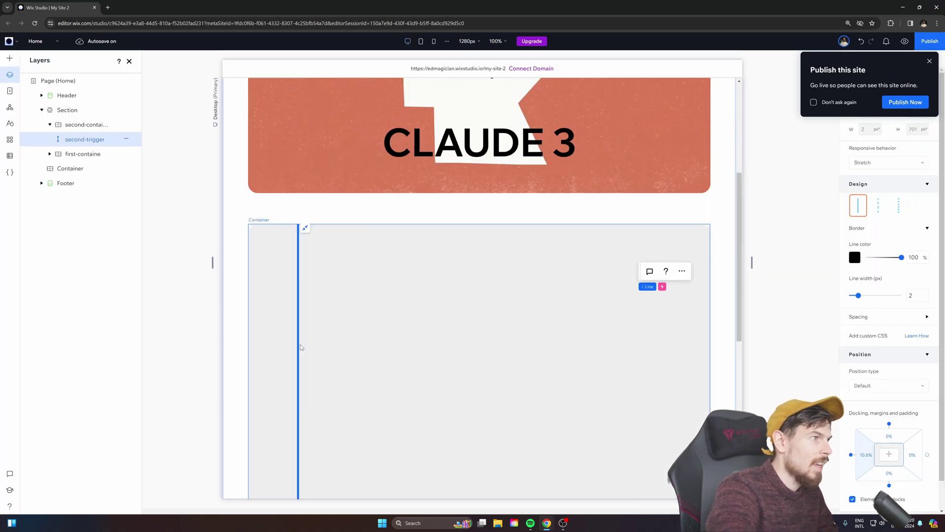
left_click(297, 347)
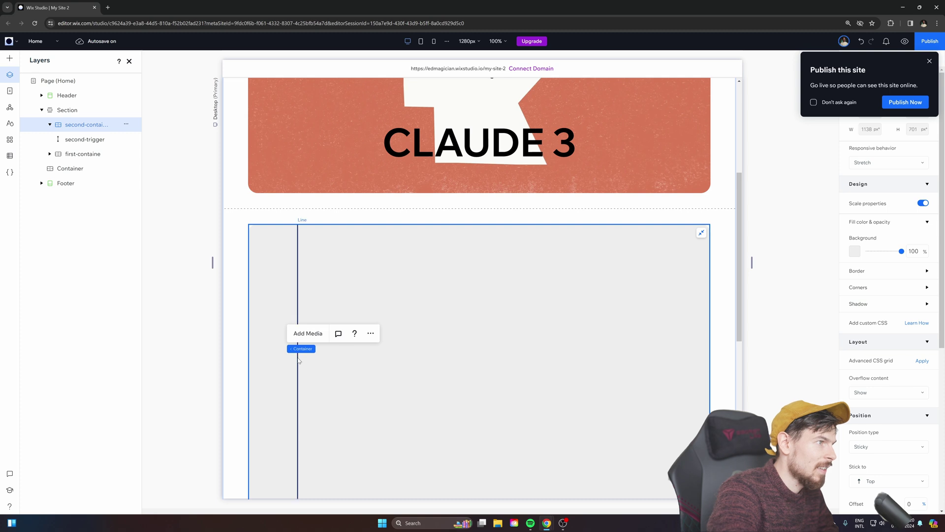
left_click(298, 360)
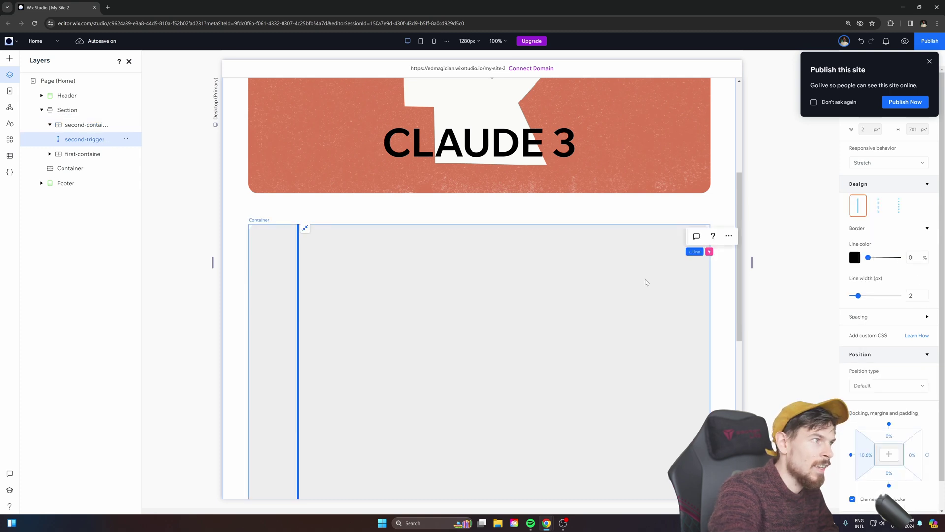
left_click(791, 321)
scroll(464, 340, "down", 1)
scroll(464, 339, "down", 2)
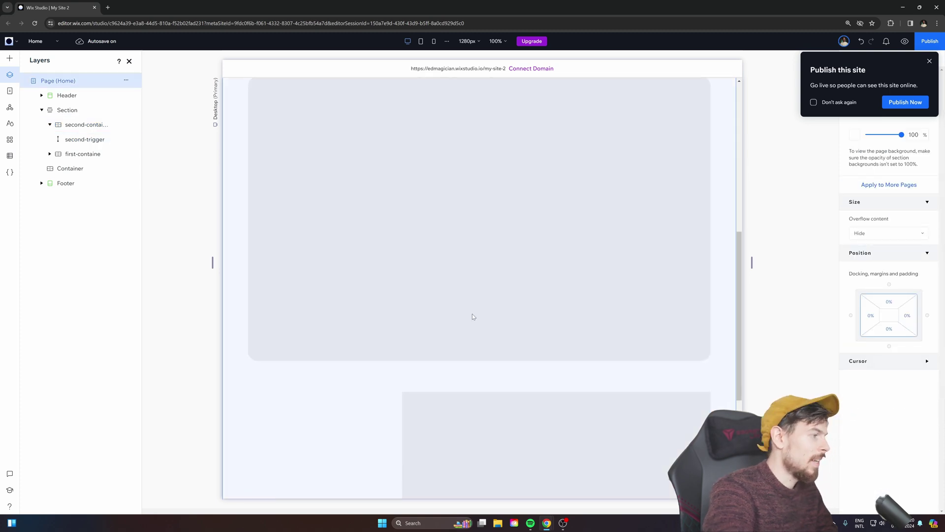
scroll(471, 315, "up", 2)
left_click(496, 307)
- Give the section a light grey background colour
left_click(340, 316)
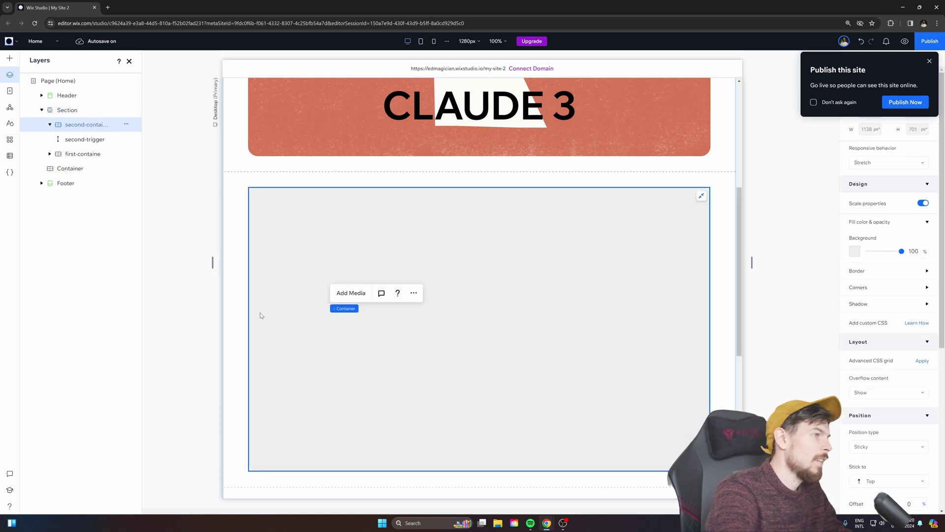
left_click(235, 291)
scroll(478, 246, "up", 5)
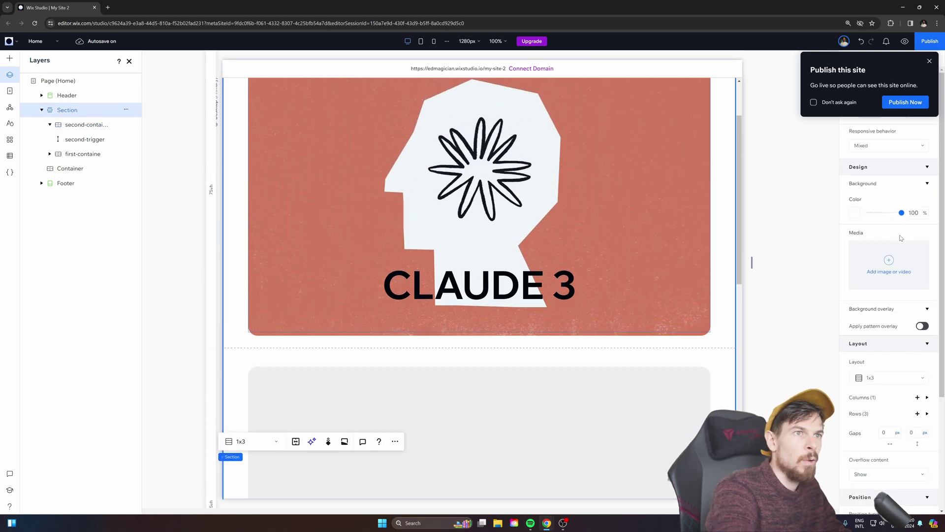
left_click(857, 213)
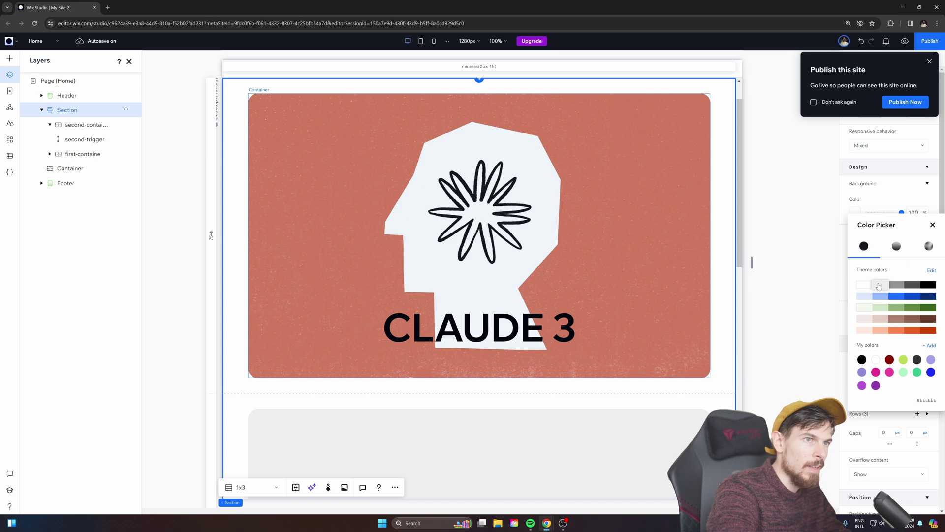
left_click(776, 416)
- Make the second card container's background white
scroll(714, 320, "down", 5)
left_click(691, 257)
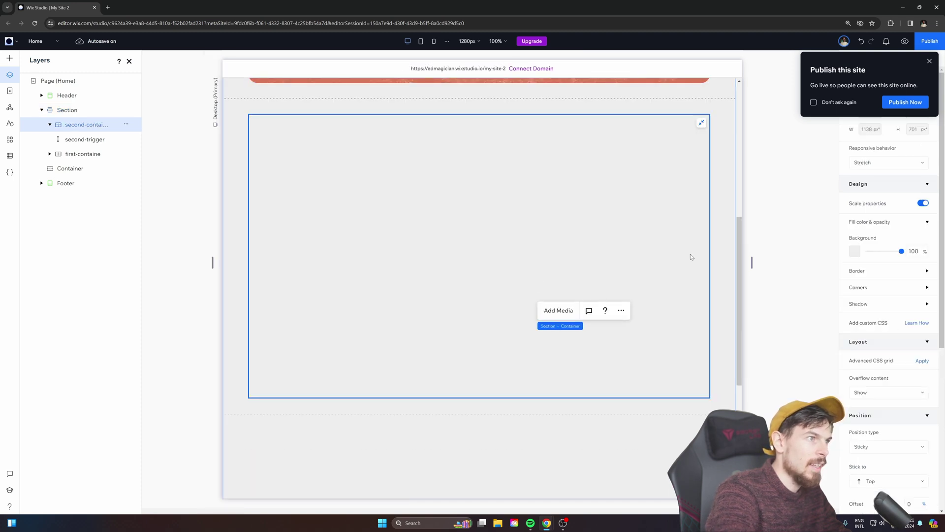
left_click(855, 251)
left_click(865, 302)
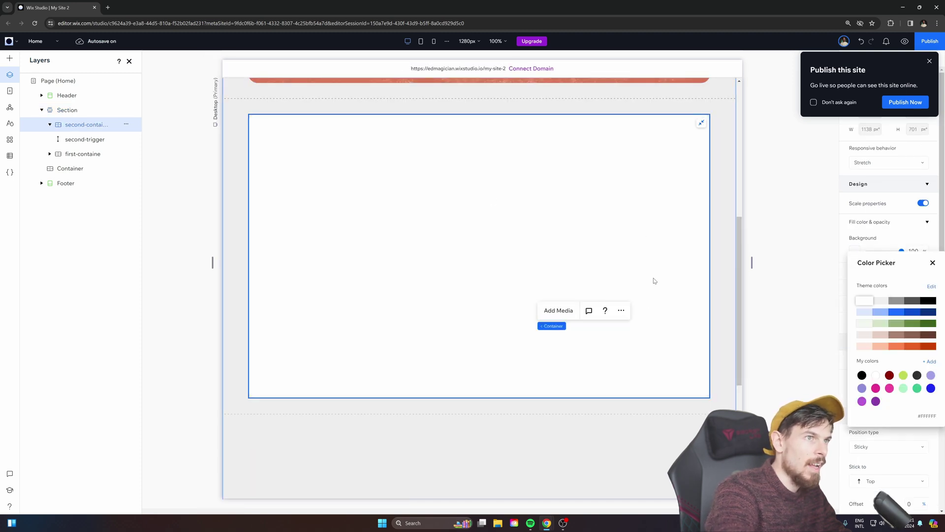
left_click(765, 250)
- Preview the page with the new colours and return to the editor
left_click(905, 41)
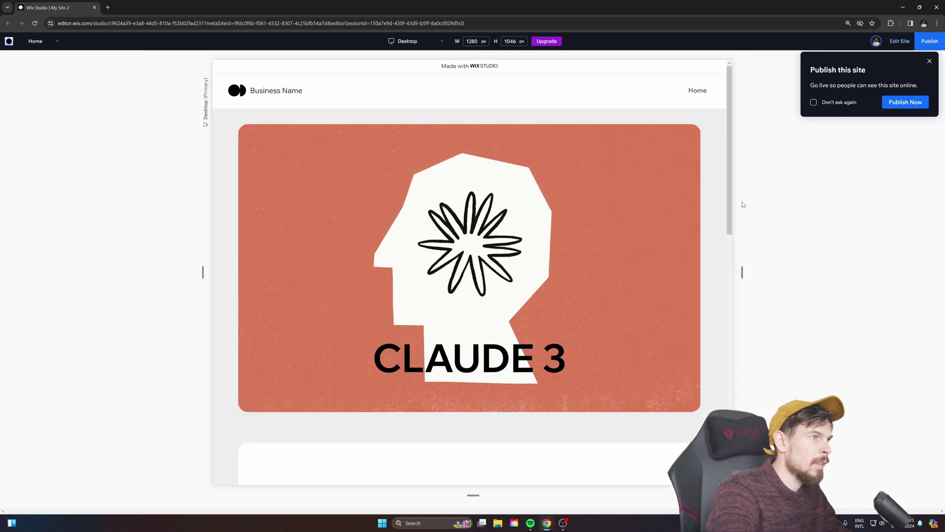
left_click_drag(729, 159, 930, 45)
left_click(900, 41)
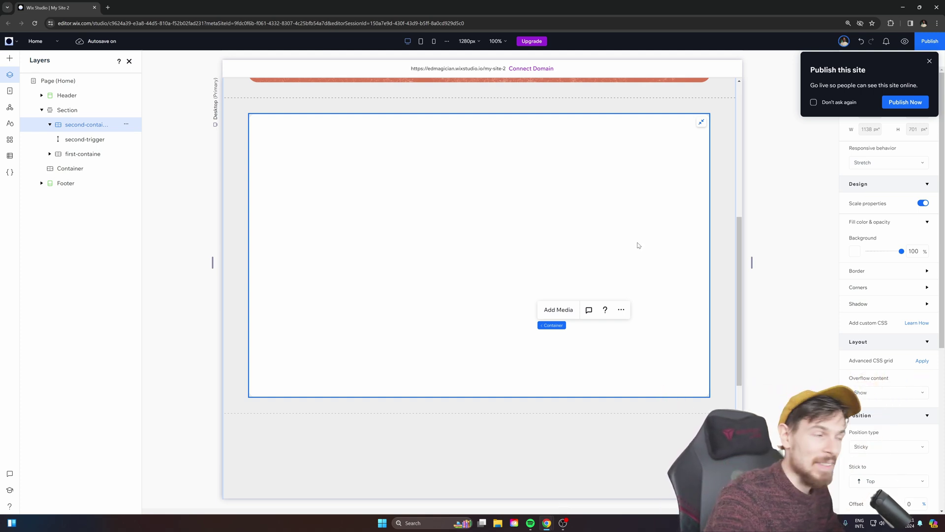
left_click(10, 58)
- Add a line to the white card, stand it upright, and make it 3 px grey
left_click_drag(170, 187, 352, 241)
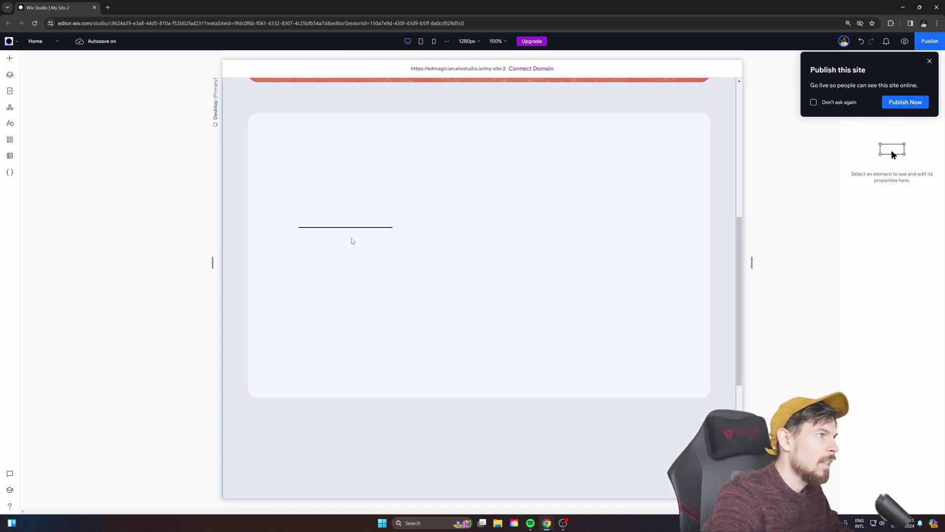
left_click_drag(292, 233, 345, 173)
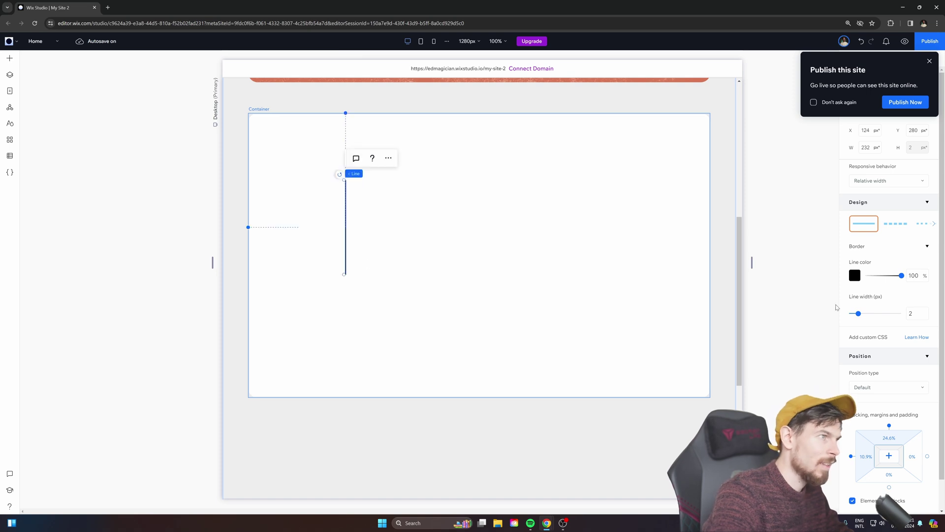
left_click(861, 313)
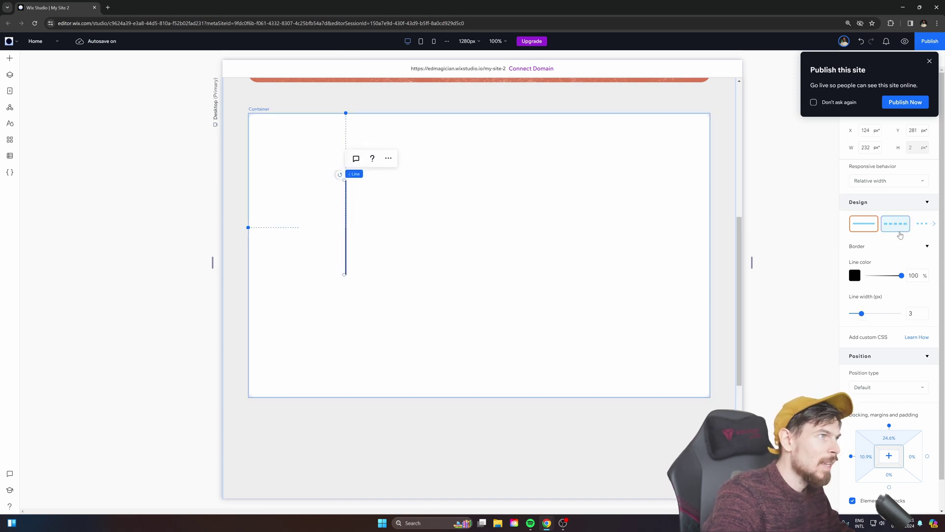
left_click(854, 277)
left_click(905, 329)
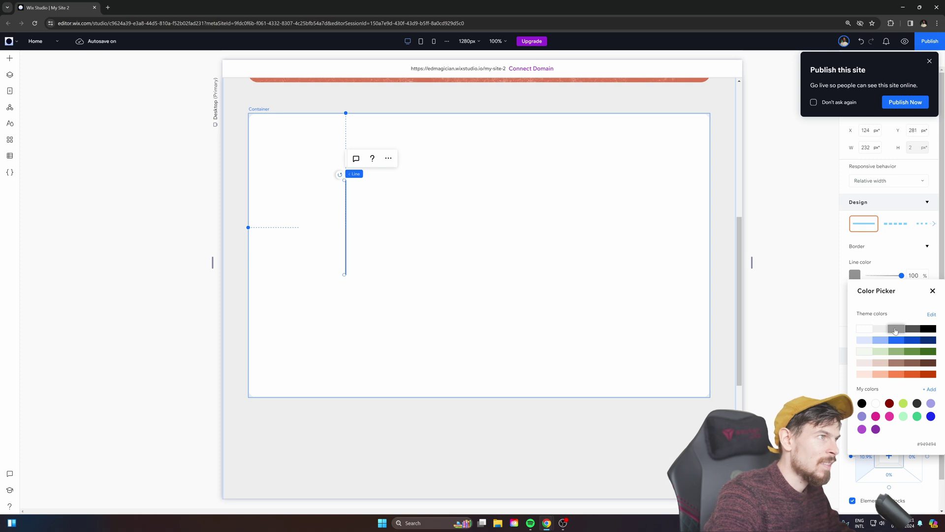
left_click(409, 268)
- Darken the vertical line's grey and lower its opacity to about 86%
left_click(409, 268)
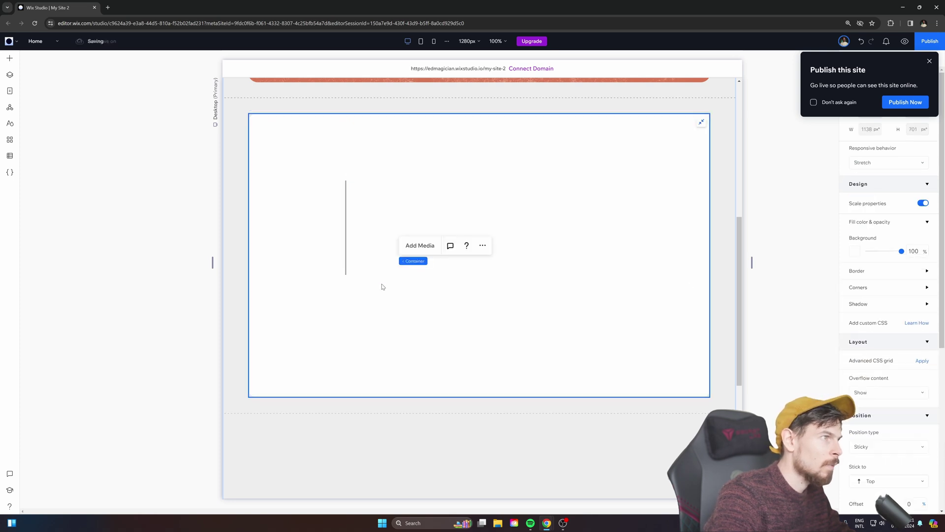
left_click(346, 255)
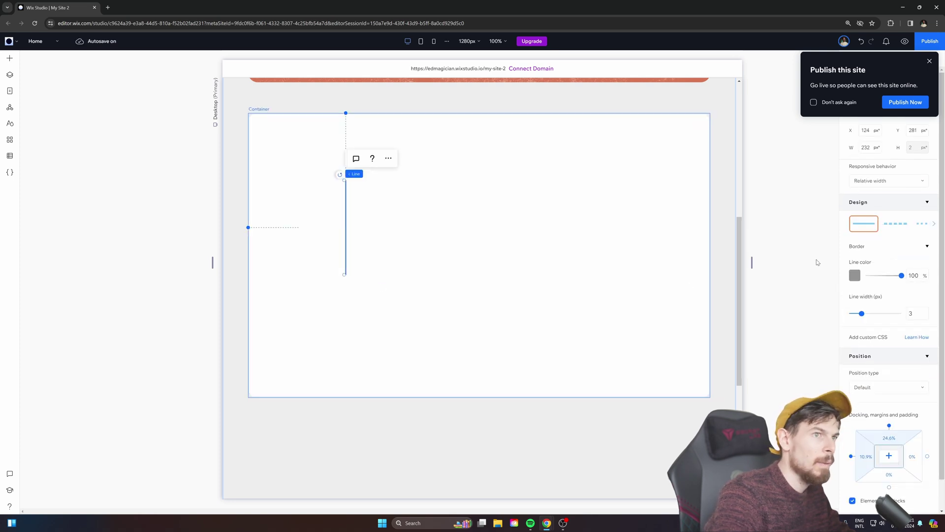
left_click(859, 278)
left_click(912, 325)
left_click(900, 276)
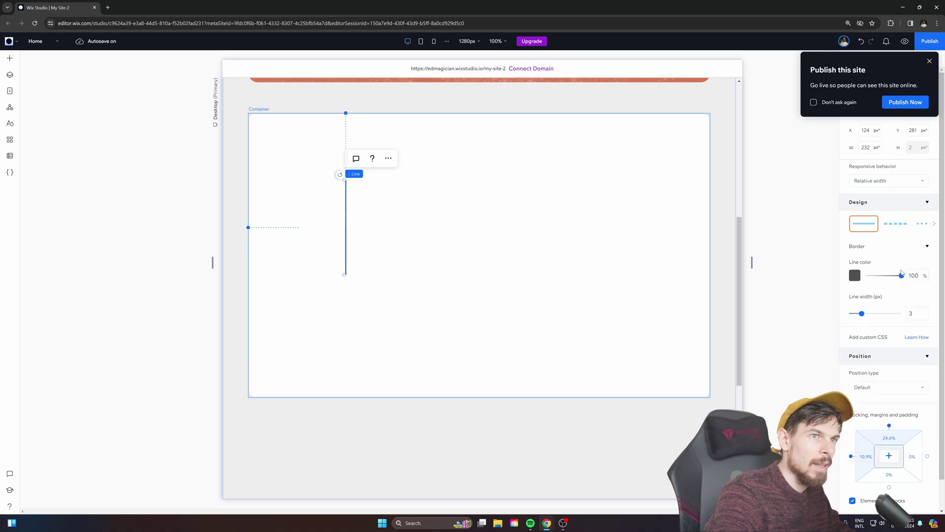
left_click_drag(900, 279, 897, 279)
- Lengthen the vertical line downward and shift it left and up in the card
left_click(397, 276)
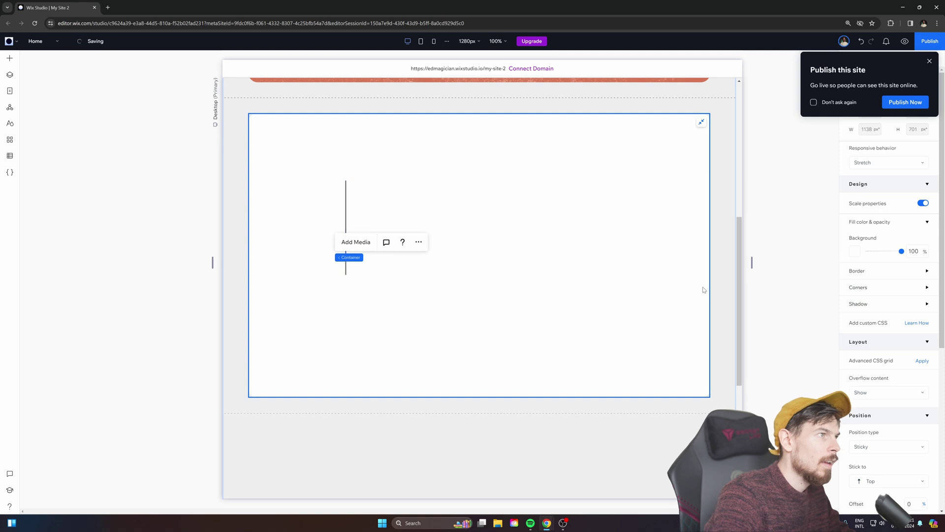
left_click(346, 270)
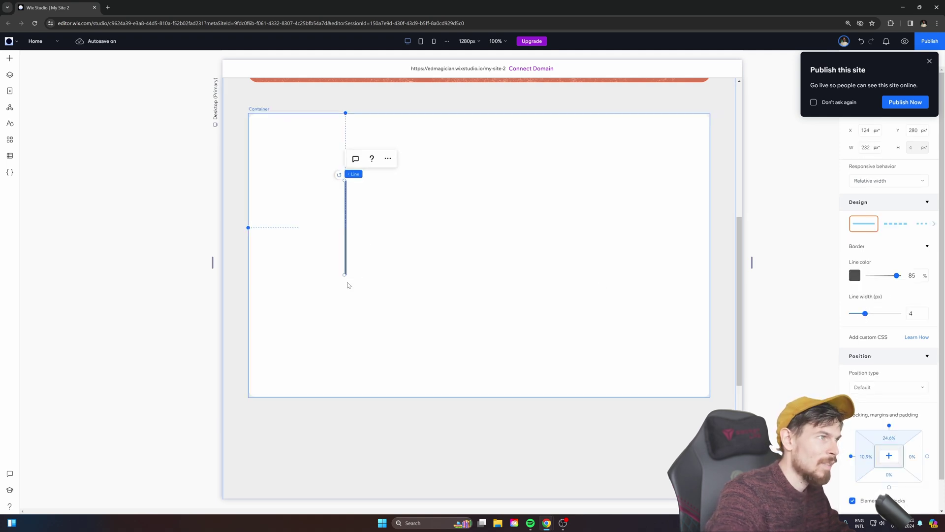
left_click_drag(344, 275, 346, 288)
left_click_drag(353, 356, 352, 355)
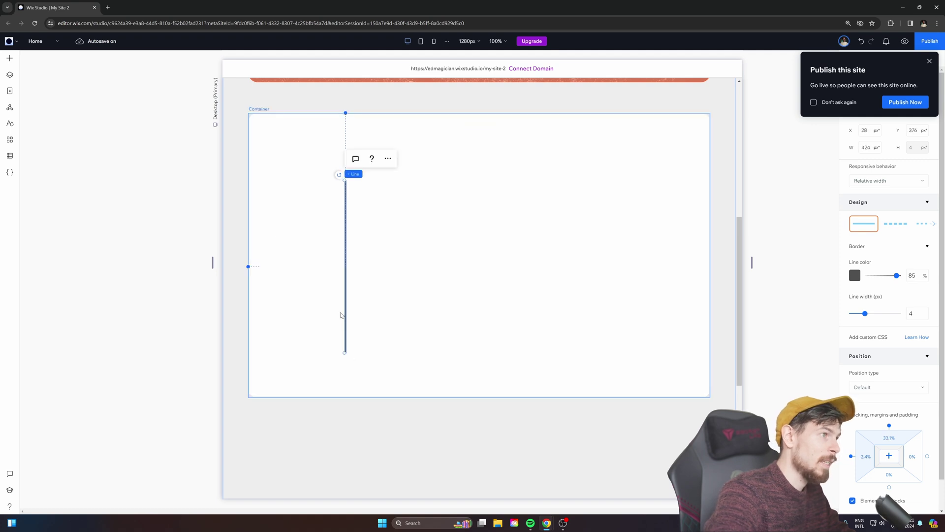
left_click_drag(346, 315, 321, 290)
- Duplicate the vertical line, rotate the copy horizontal, and place it at the axis bottom
key("ctrl+d")
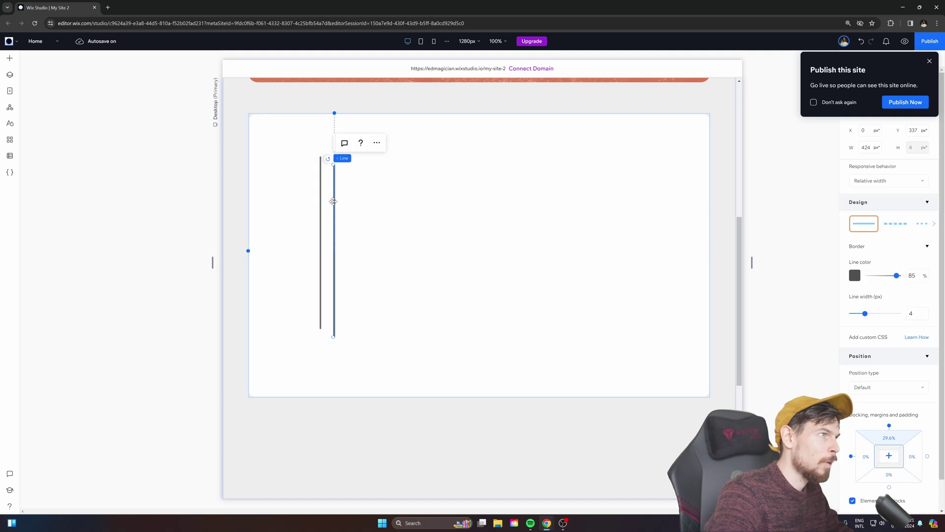
left_click_drag(328, 158, 509, 239)
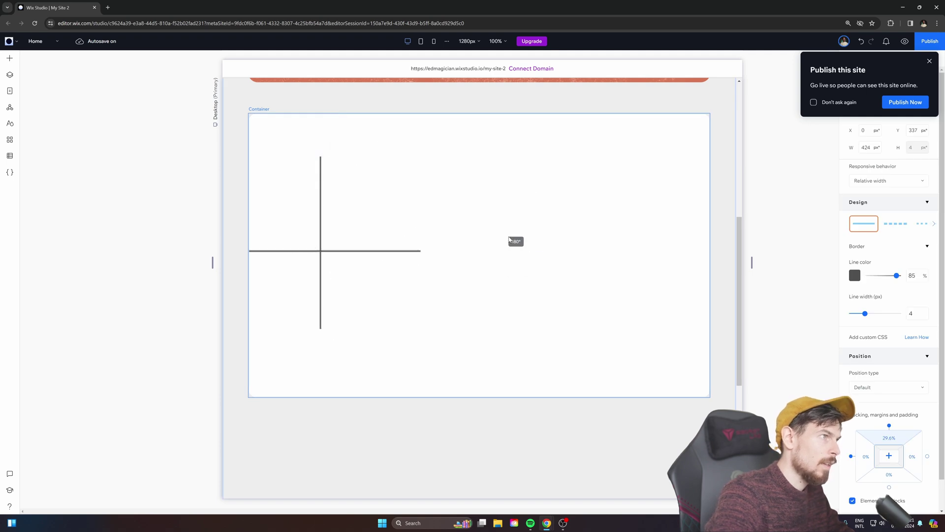
left_click_drag(383, 251, 677, 335)
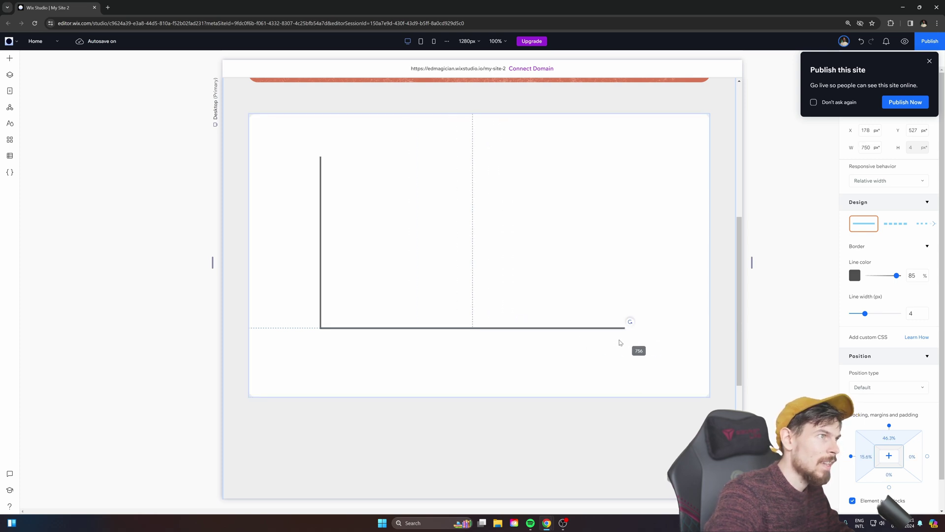
- Add line.svg from the site files and enlarge it to sit between the chart axes
left_click(240, 290)
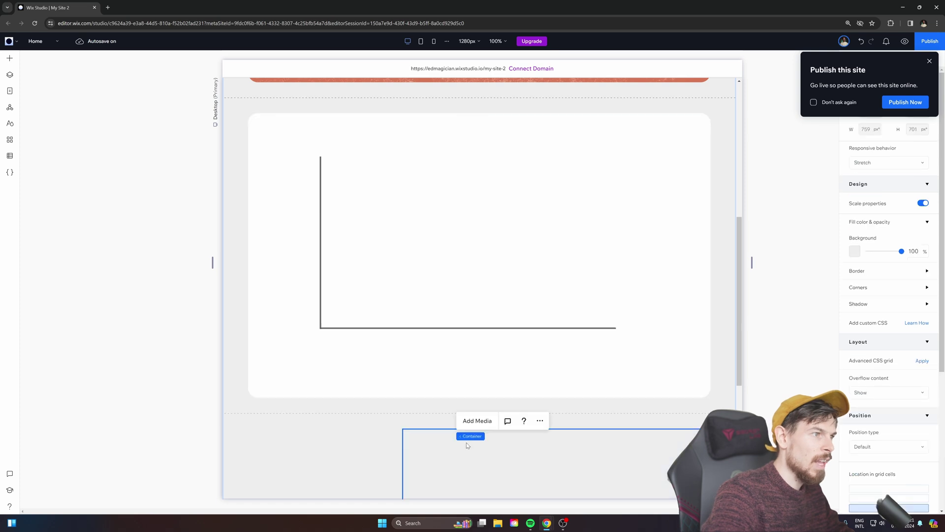
left_click(460, 255)
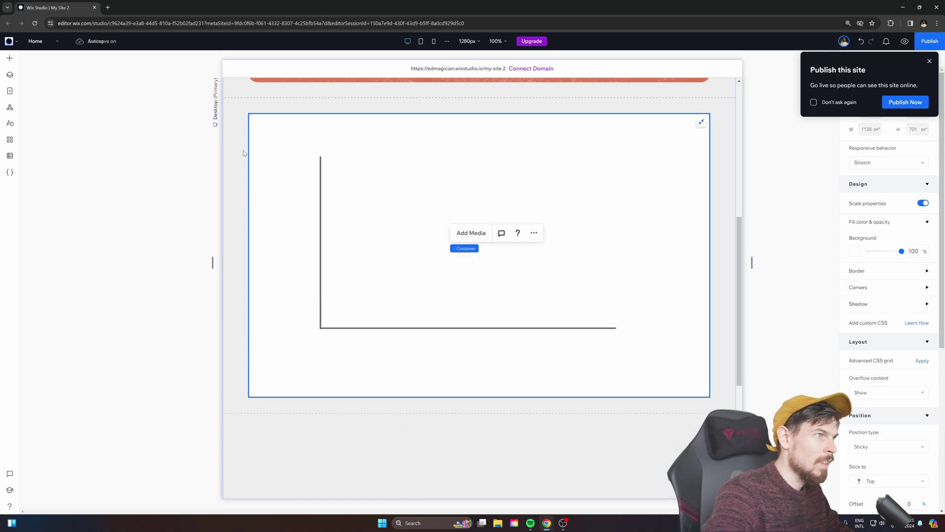
left_click(467, 230)
left_click(207, 141)
left_click(481, 290)
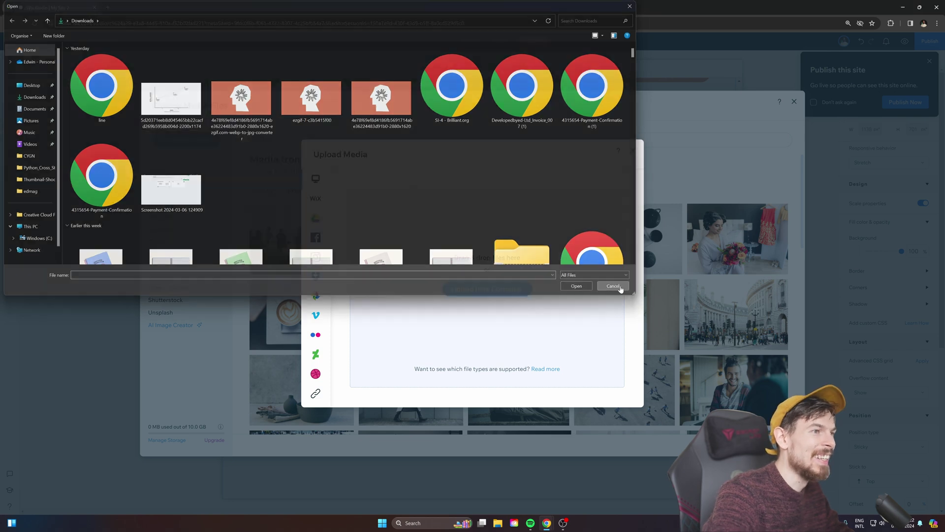
left_click(615, 287)
left_click(176, 217)
left_click(176, 217)
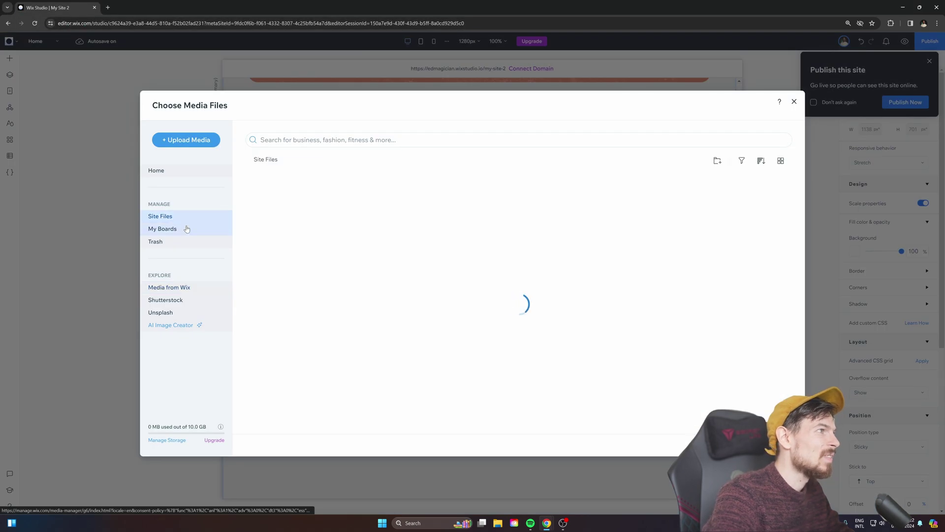
double_click(337, 233)
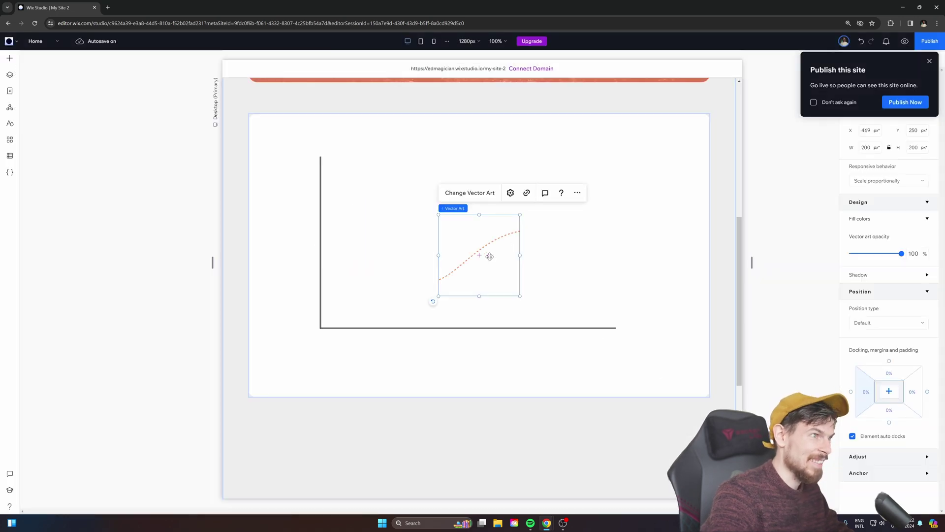
left_click_drag(487, 255, 383, 280)
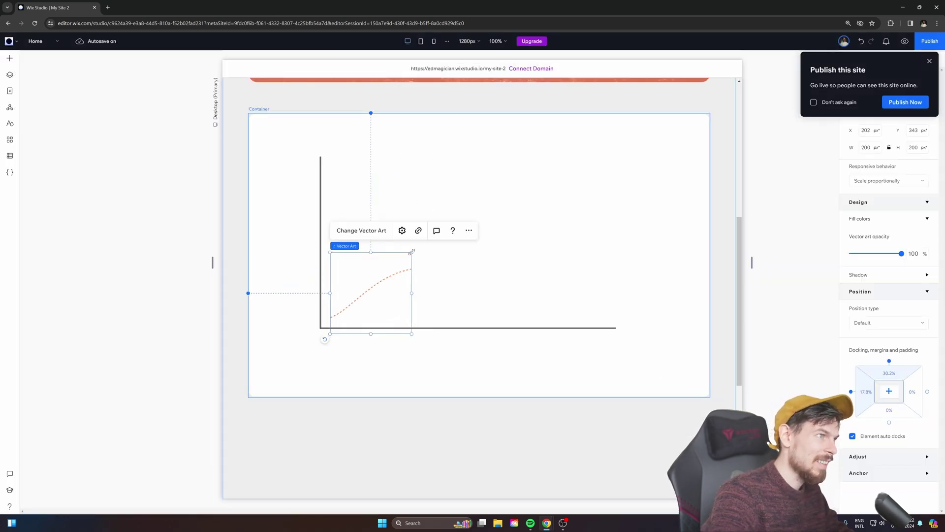
left_click_drag(412, 252, 612, 204)
left_click_drag(432, 211, 460, 226)
- Paste the Claude 3 Haiku label onto the chart
left_click(614, 353)
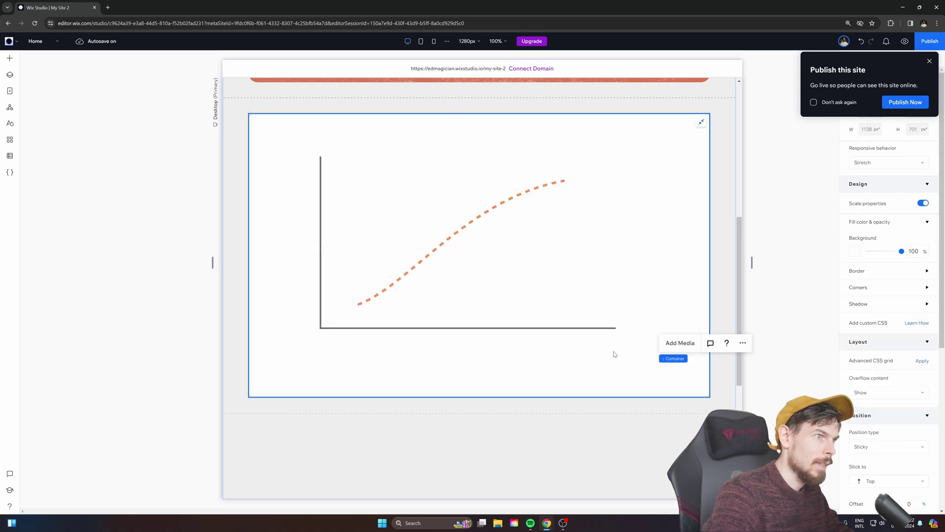
left_click(591, 327)
left_click(431, 260, "shift")
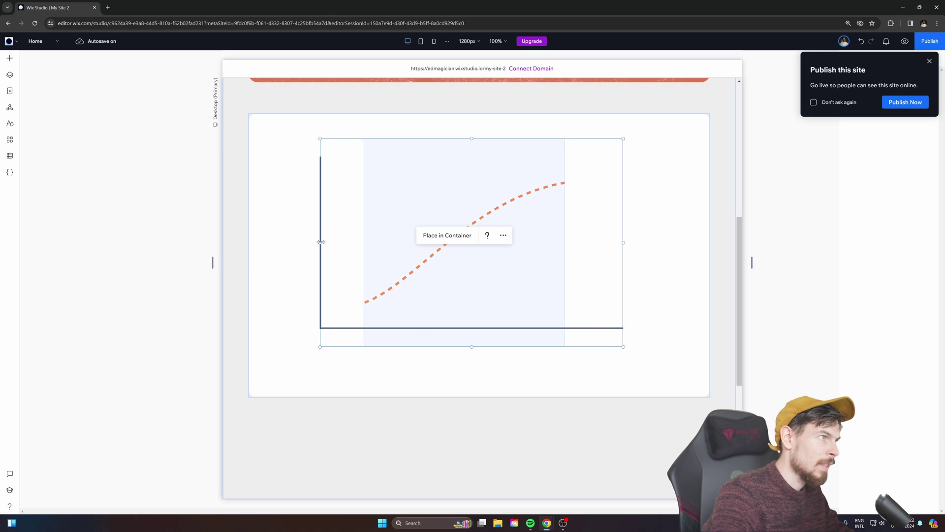
left_click_drag(319, 261, 325, 270)
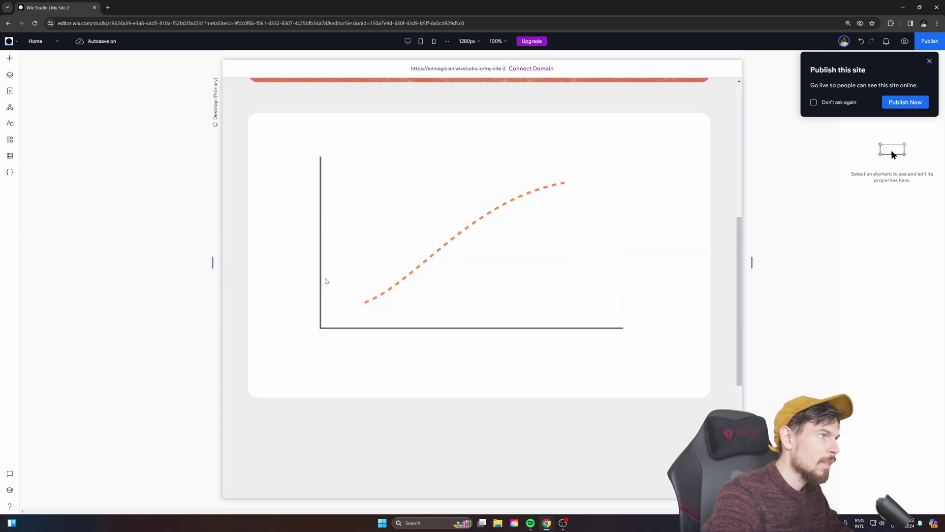
left_click(325, 280)
key("ctrl+z")
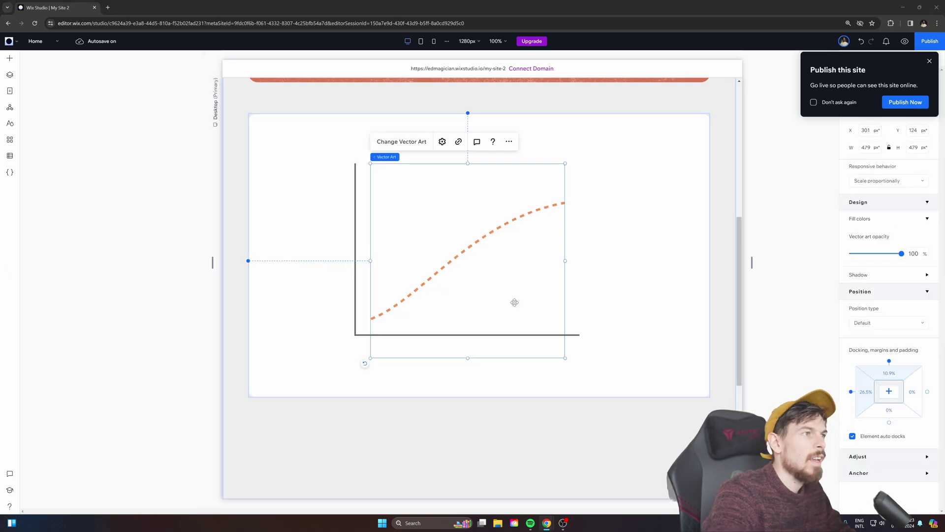
key("ctrl+v")
- Place the Haiku label at the curve's start and add Sora and Opus labels along it
left_click_drag(441, 248, 382, 277)
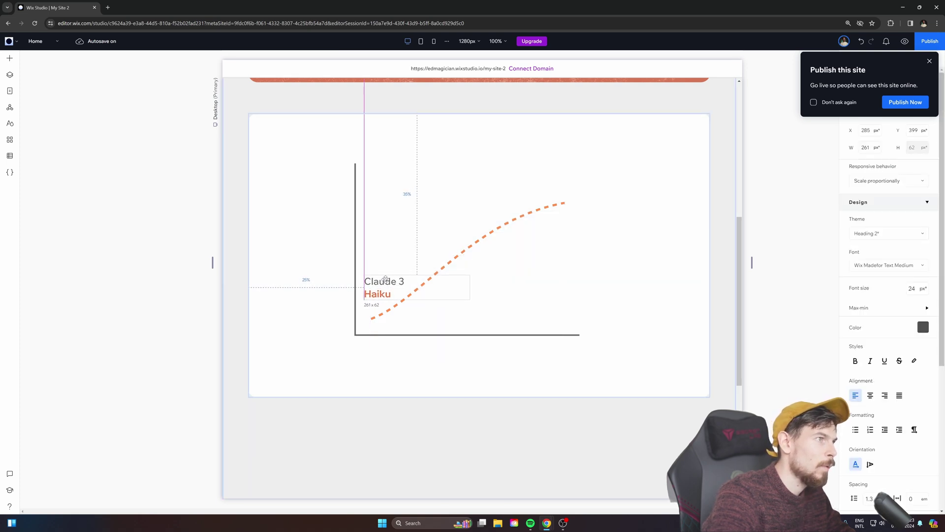
left_click_drag(394, 282, 499, 282)
key("ctrl+v")
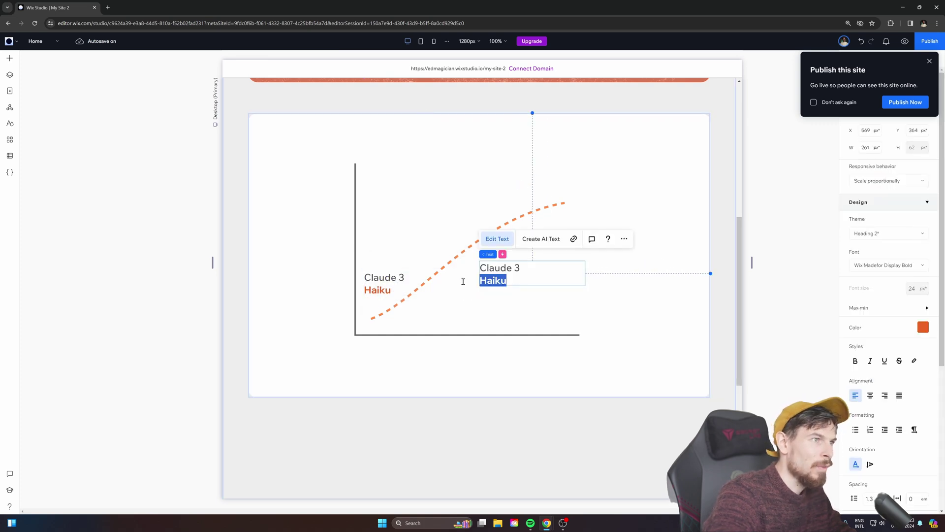
left_click(506, 295)
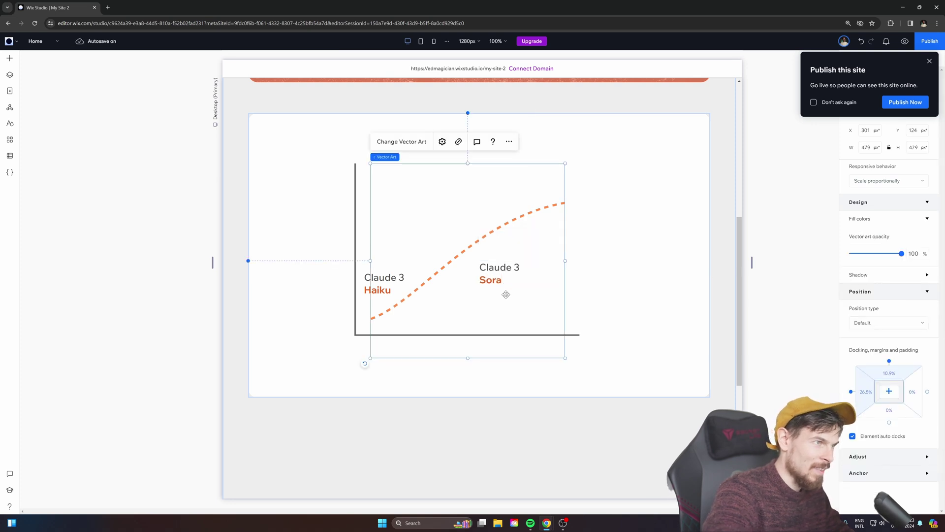
key("ctrl+v")
left_click_drag(505, 285, 538, 177)
double_click(555, 177)
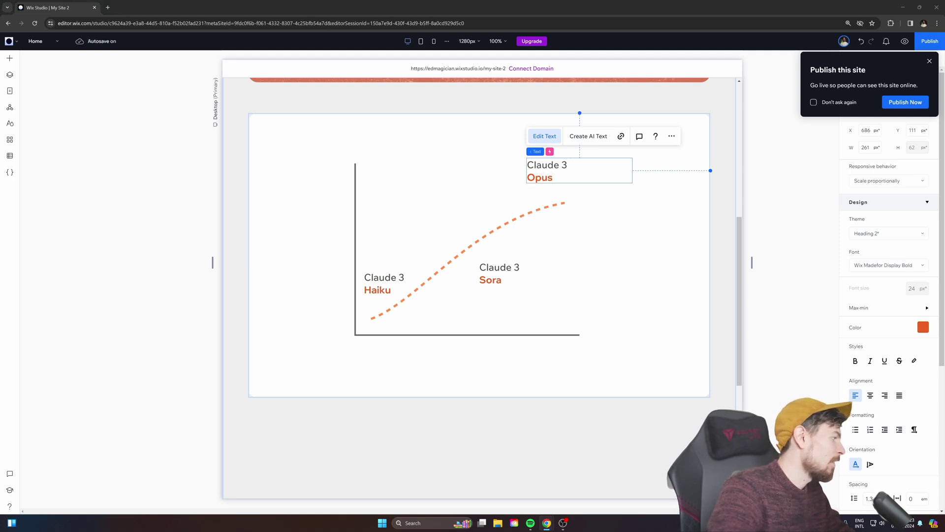
left_click(491, 369)
- Add a Cost title below the chart and INTELLIGENCE left of the vertical axis
type("Cost Price per million tokens")
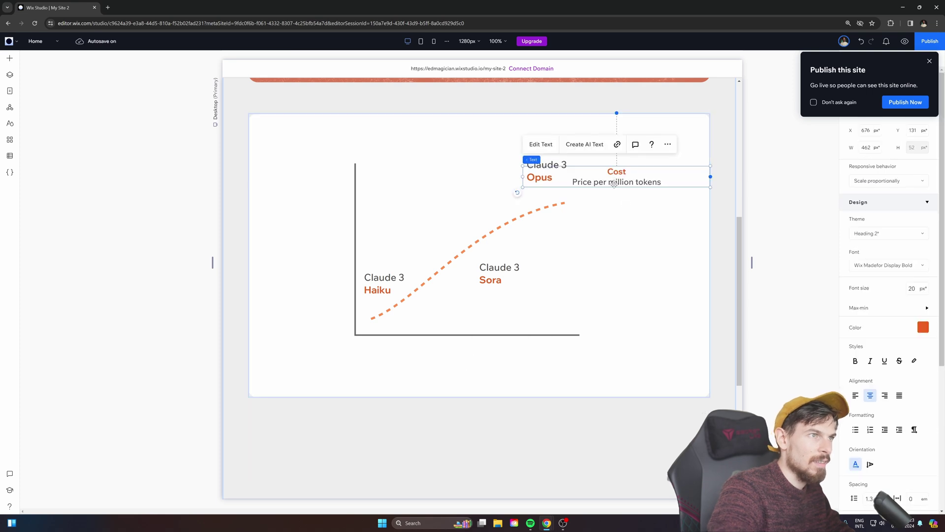
left_click_drag(615, 172, 468, 364)
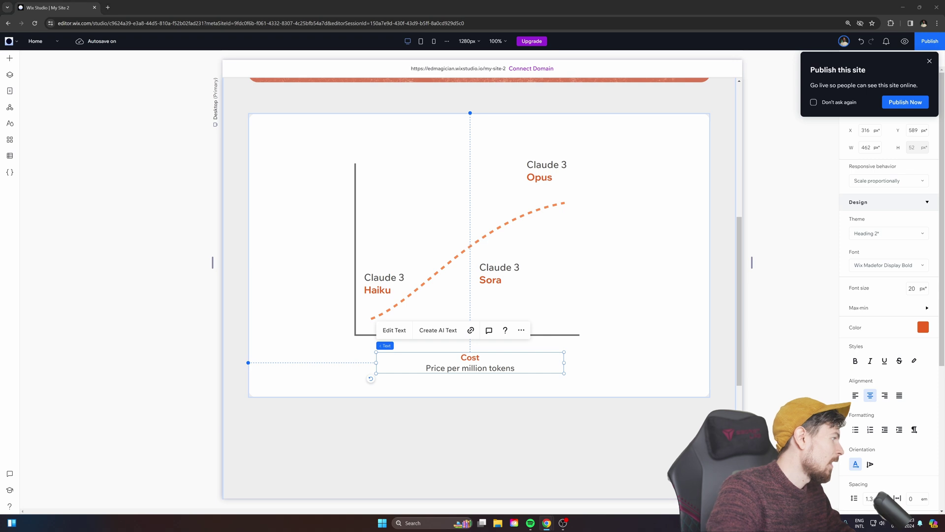
key("ctrl+v")
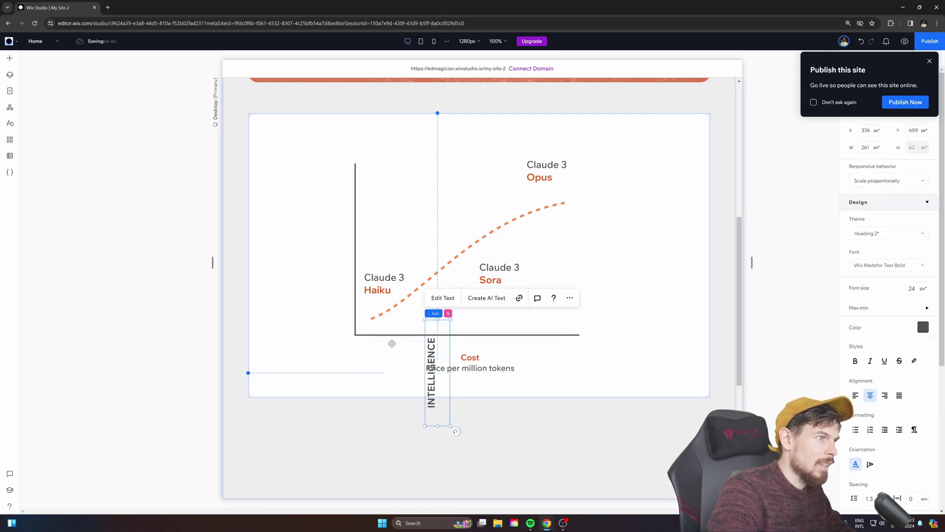
left_click_drag(433, 369, 321, 252)
key("Delete")
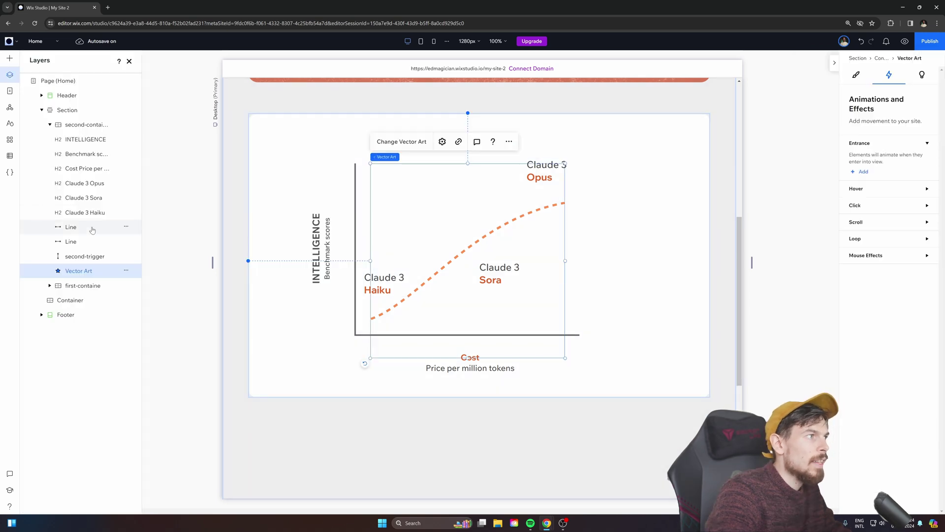
- Add a scroll animation to second-trigger with the dotted curve Vector Art as animated element
left_click(84, 256)
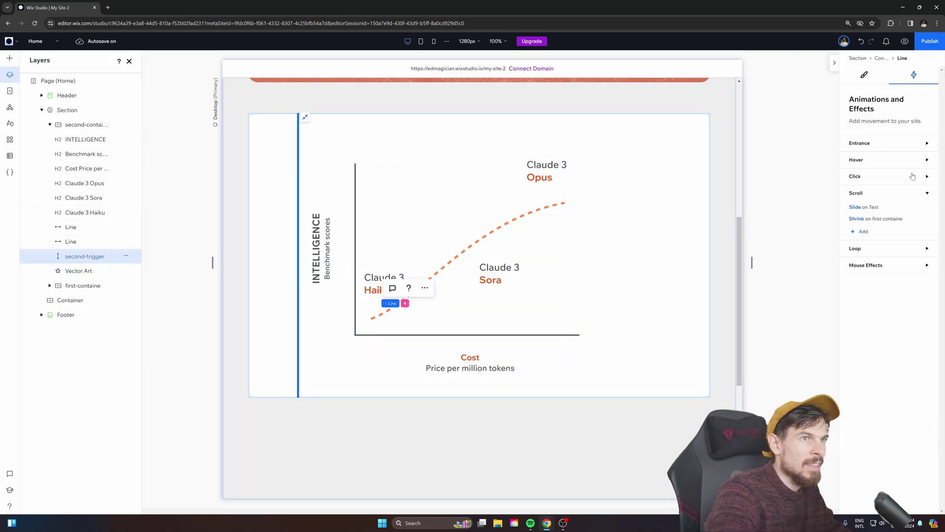
left_click(863, 232)
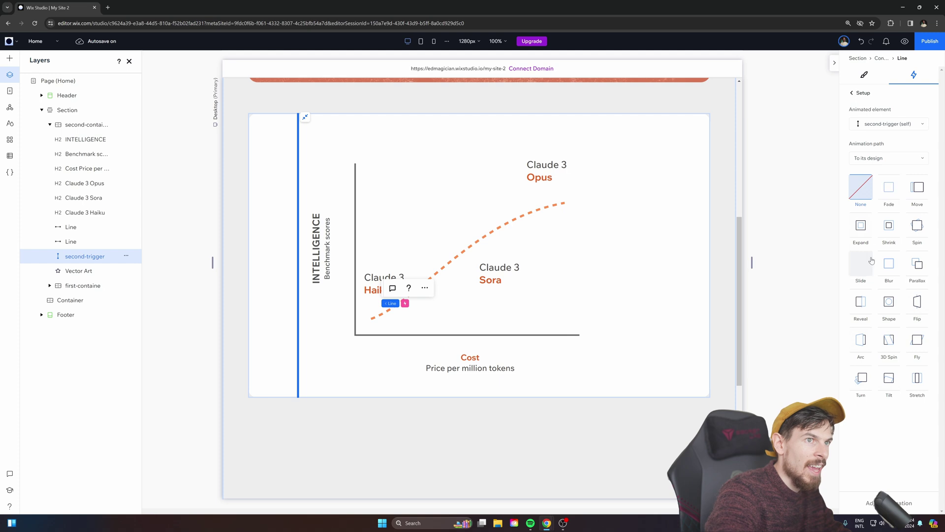
left_click(892, 124)
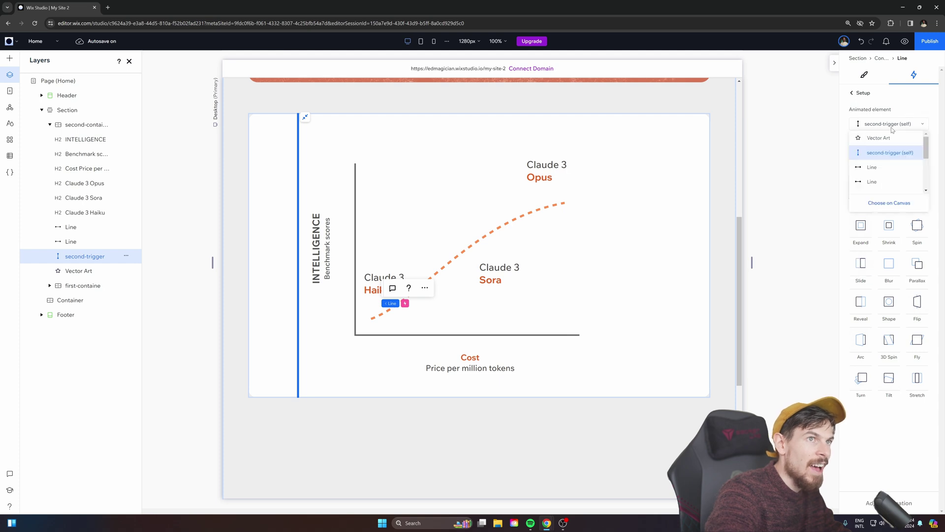
left_click(885, 203)
left_click(470, 250)
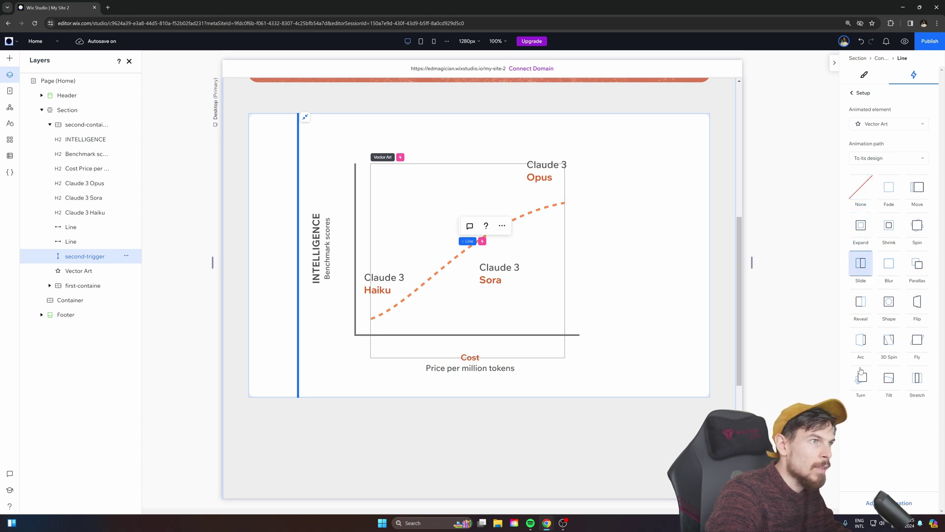
- Apply the Reveal from below effect to the curve instead of Slide
left_click(861, 263)
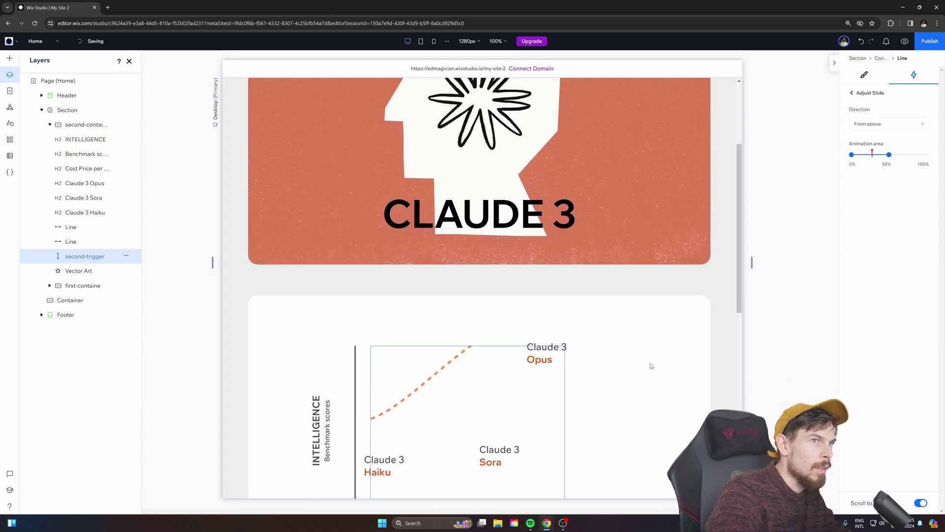
left_click(852, 93)
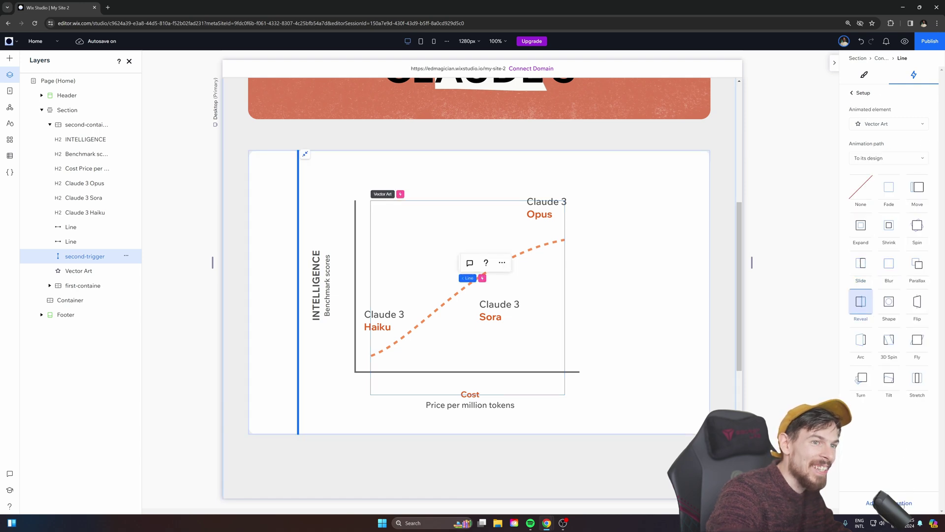
left_click(861, 308)
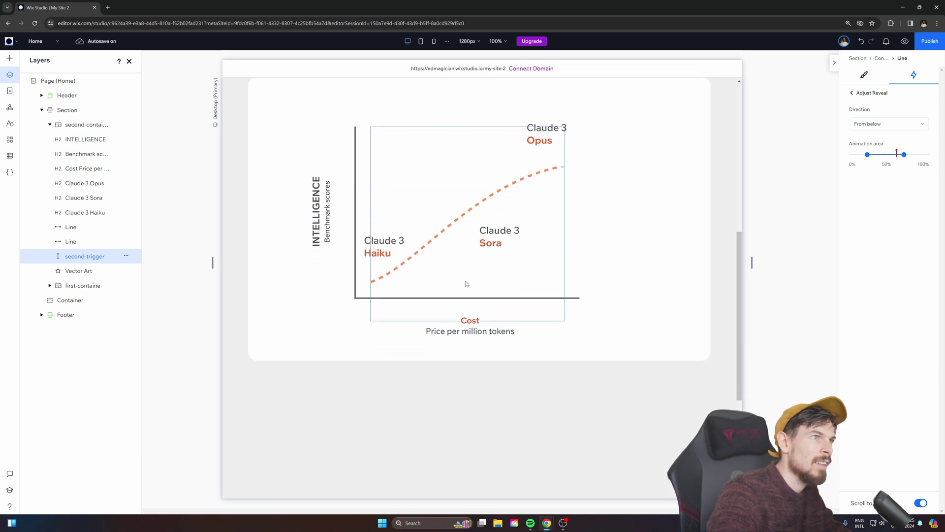
- Scroll the page and select the chart card's dotted curve vector art
left_click(741, 223)
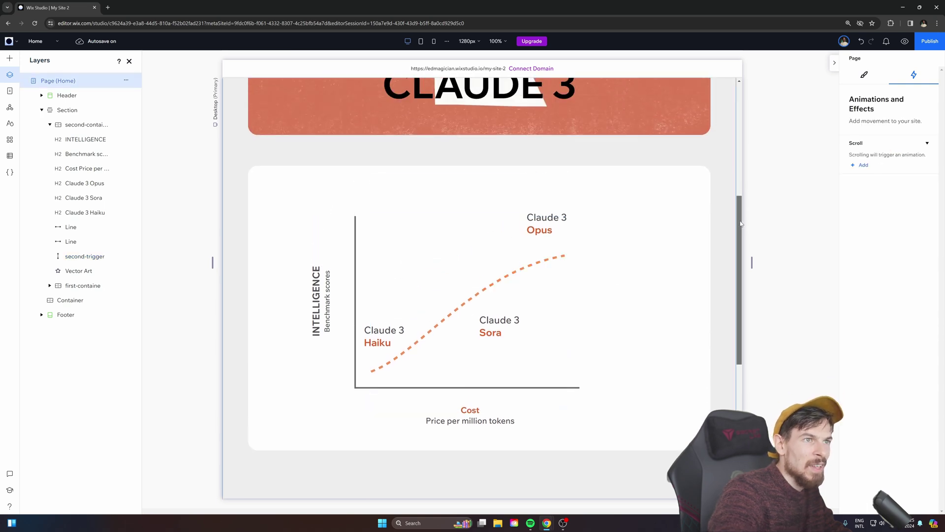
left_click_drag(741, 223, 729, 134)
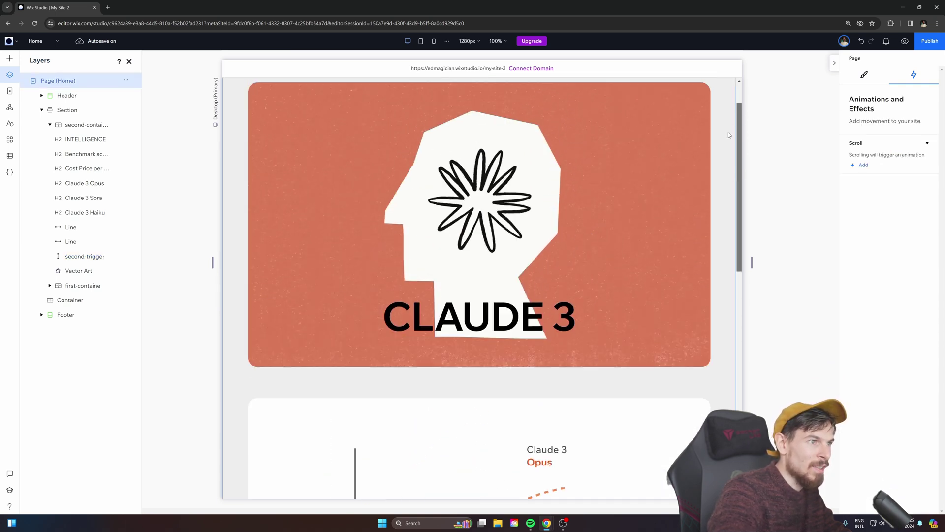
scroll(727, 147, "down", 5)
scroll(725, 187, "up", 2)
scroll(722, 218, "down", 1)
scroll(721, 197, "up", 3)
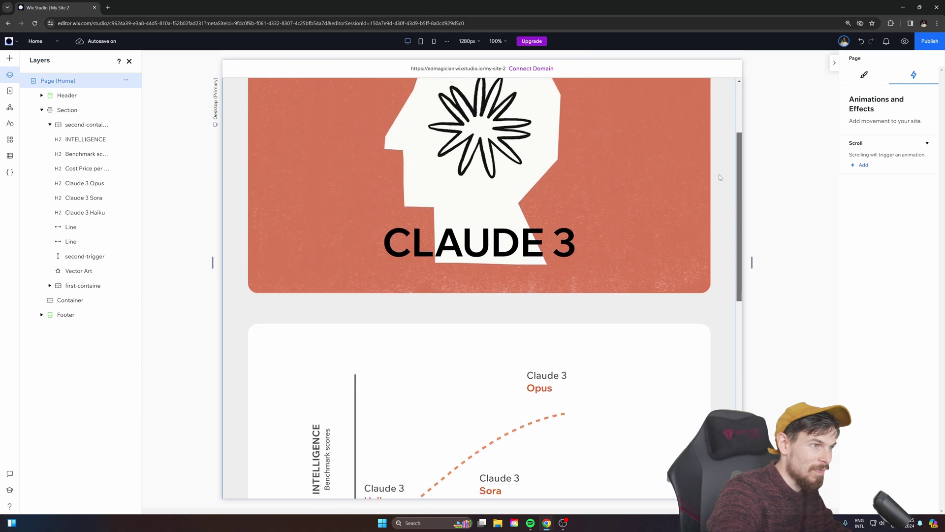
scroll(720, 177, "down", 3)
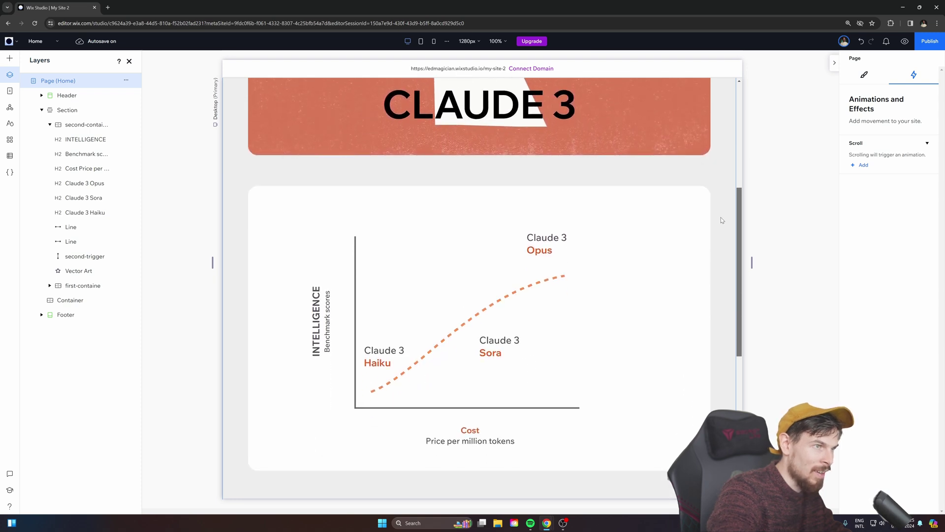
scroll(724, 261, "down", 4)
scroll(725, 275, "up", 5)
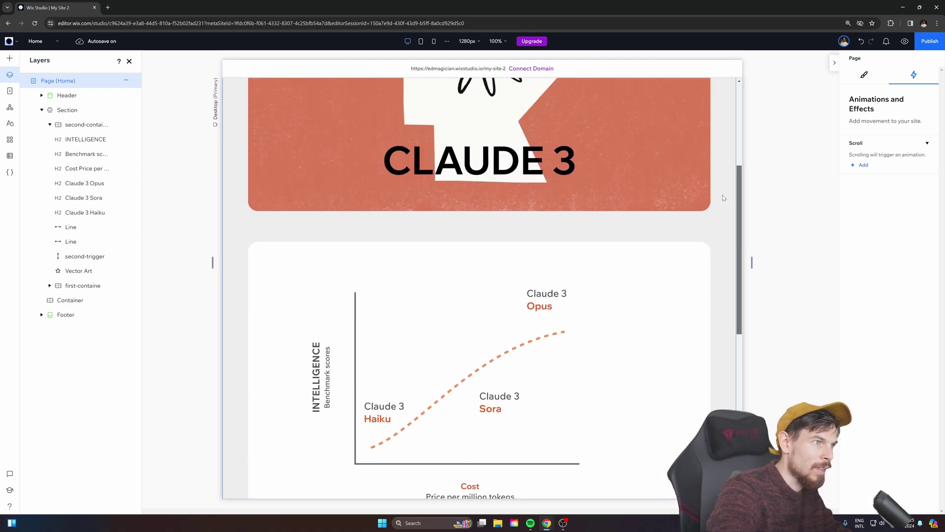
left_click(437, 398)
left_click(438, 403)
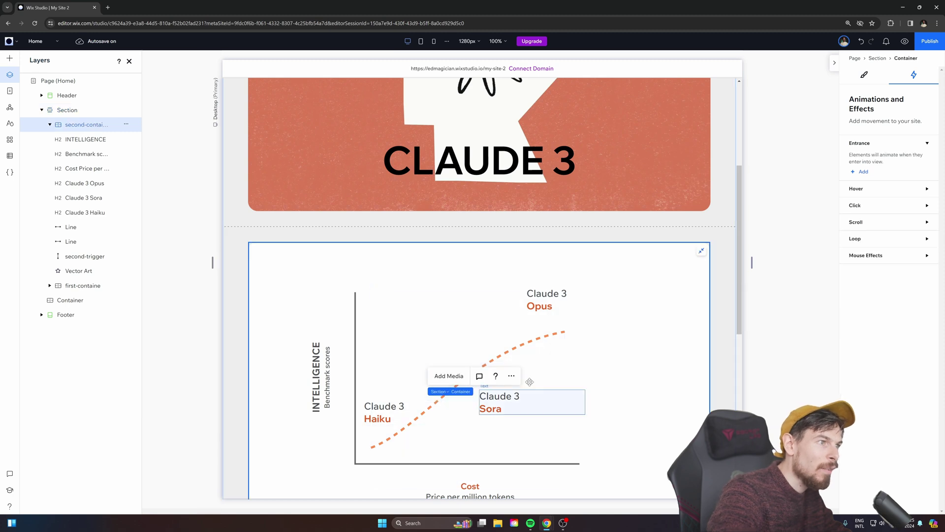
left_click(542, 348)
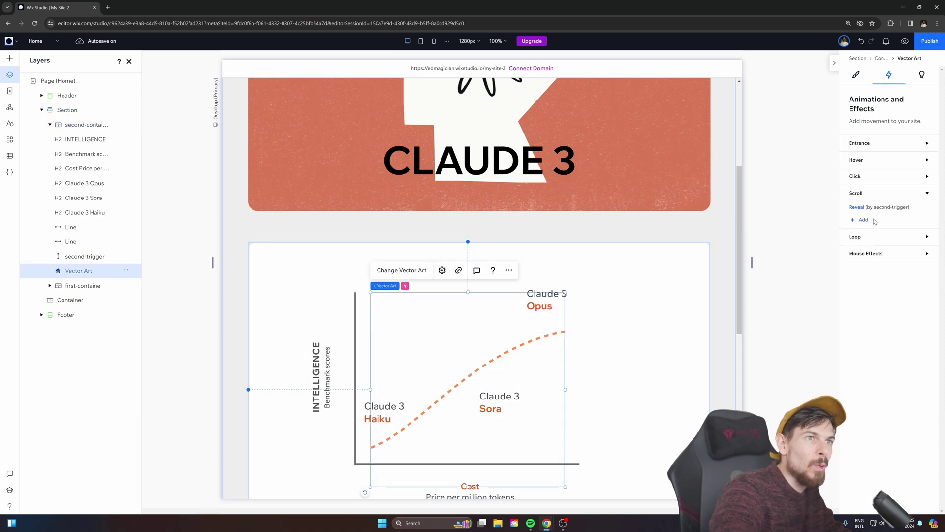
- Open the Adjust Reveal settings of second-trigger's Reveal on Vector Art animation
left_click(84, 256)
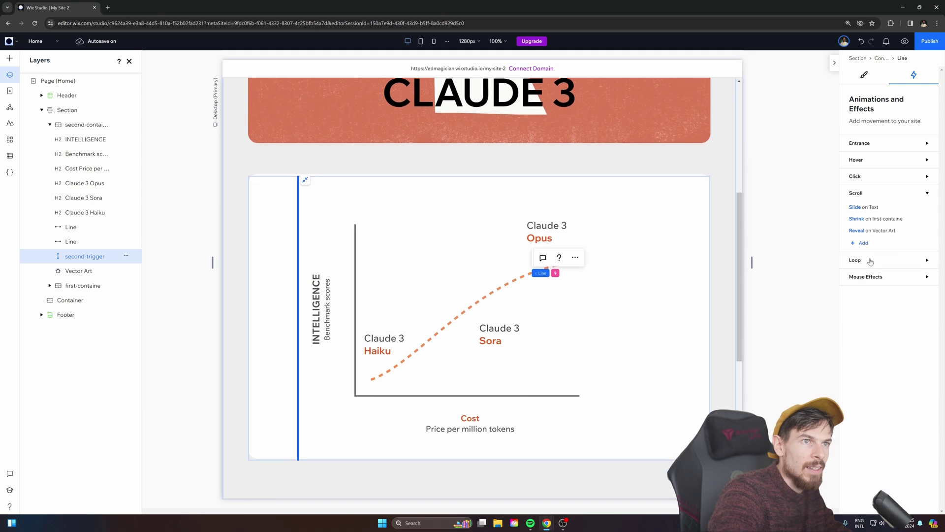
left_click(872, 230)
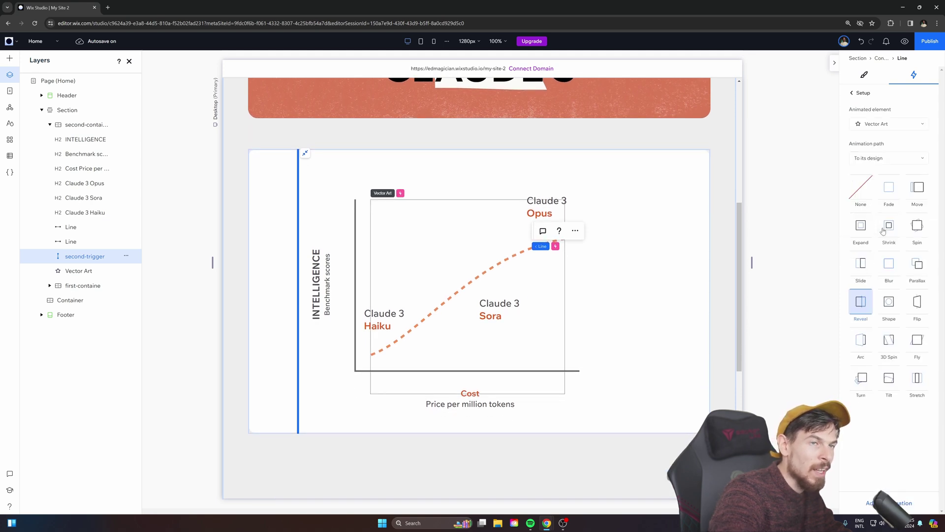
scroll(695, 375, "up", 2)
left_click(861, 301)
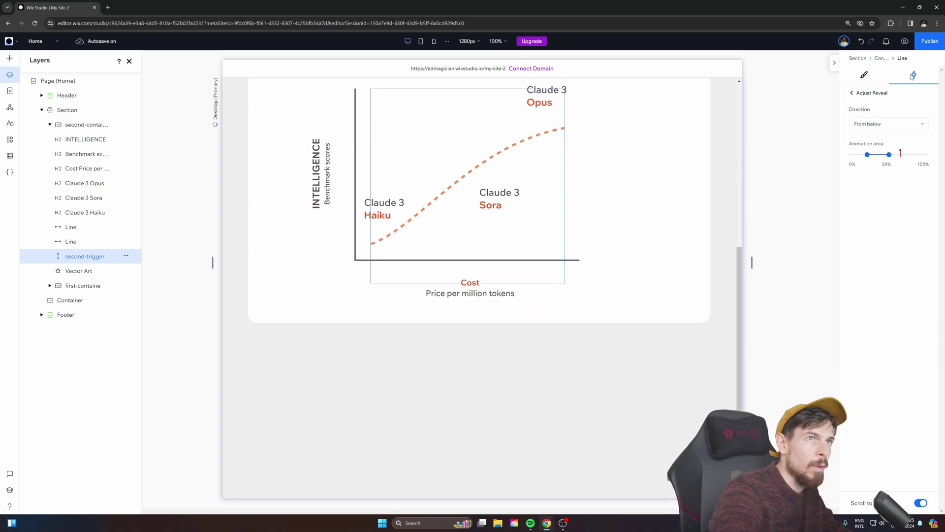
- Preview the page, briefly switch back to the editor, then re-enter preview
left_click(906, 41)
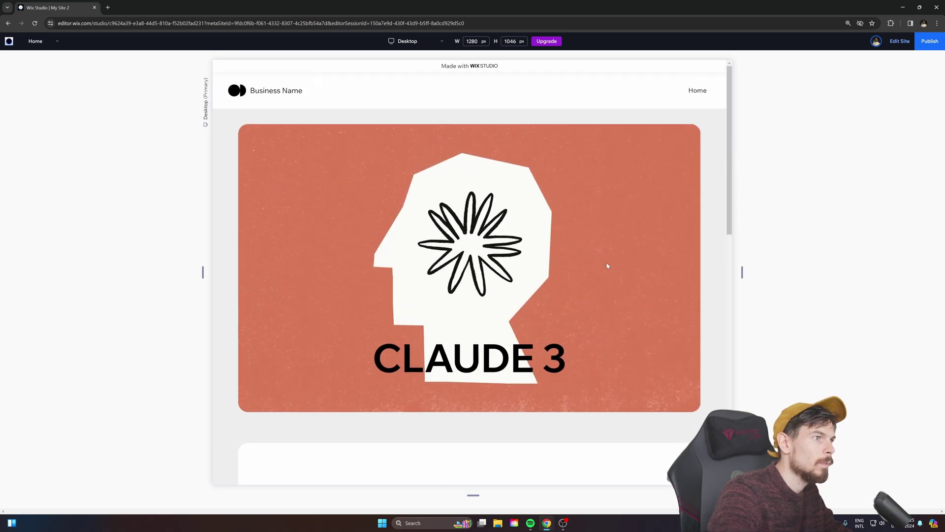
scroll(607, 266, "down", 3)
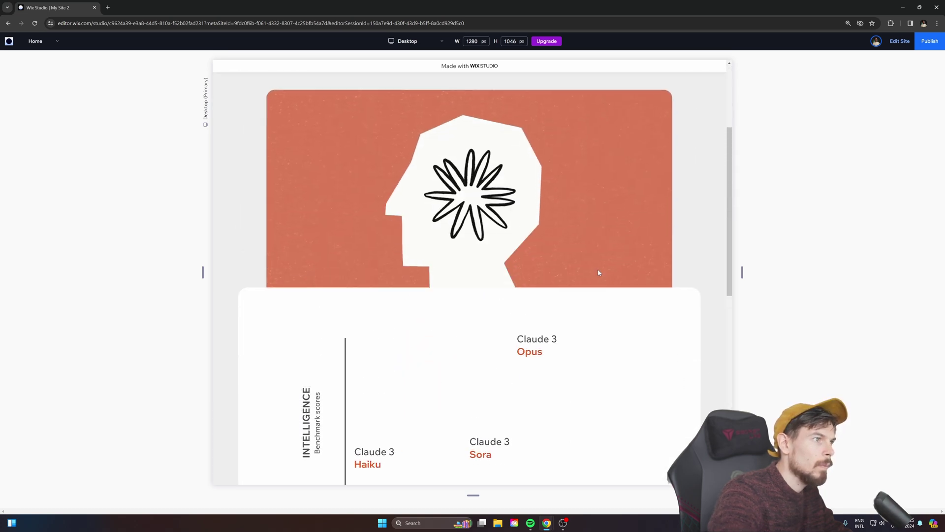
scroll(598, 272, "up", 3)
left_click(900, 41)
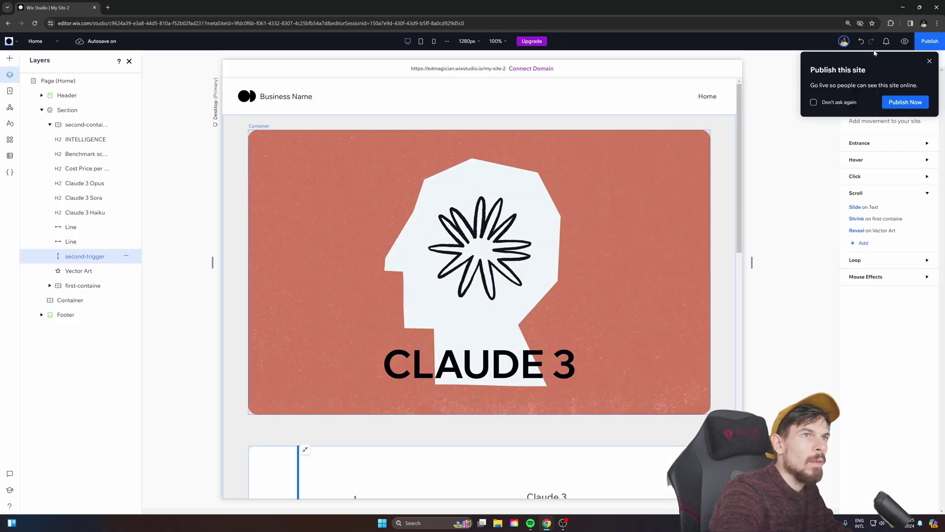
left_click(902, 43)
- Scroll the preview to watch the curve reveal, then return to editing the site
scroll(660, 204, "down", 3)
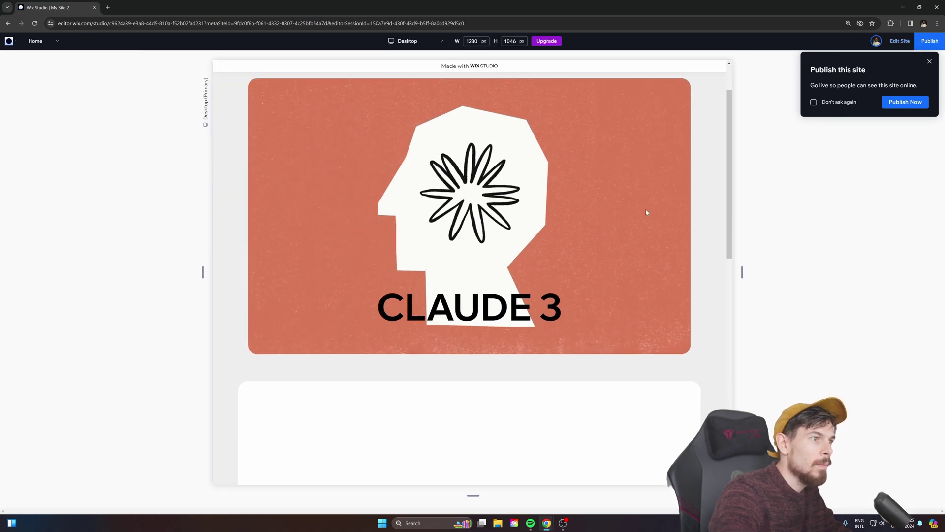
scroll(641, 215, "down", 1)
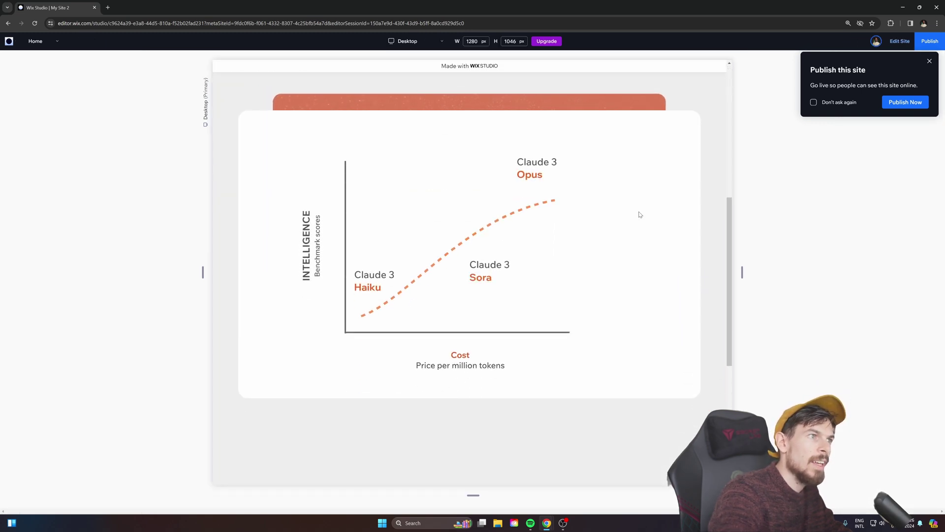
scroll(640, 219, "up", 5)
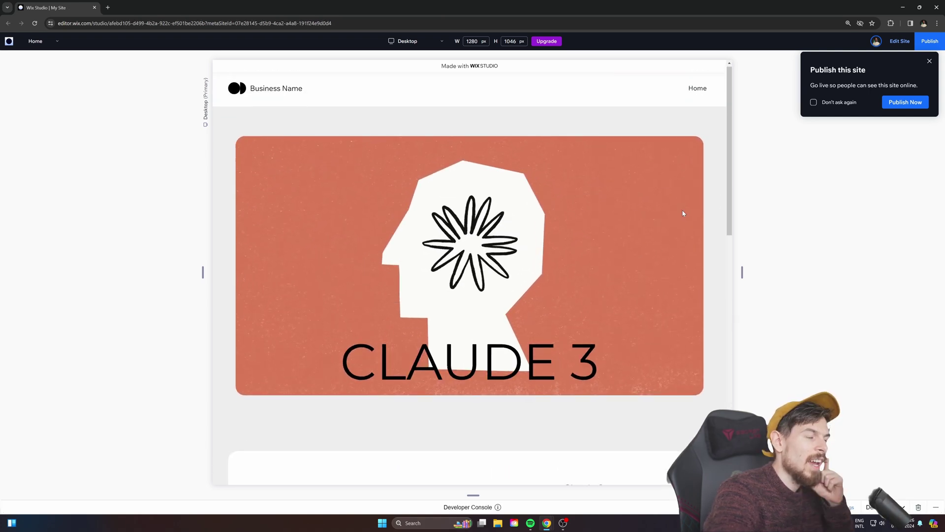
scroll(682, 211, "down", 6)
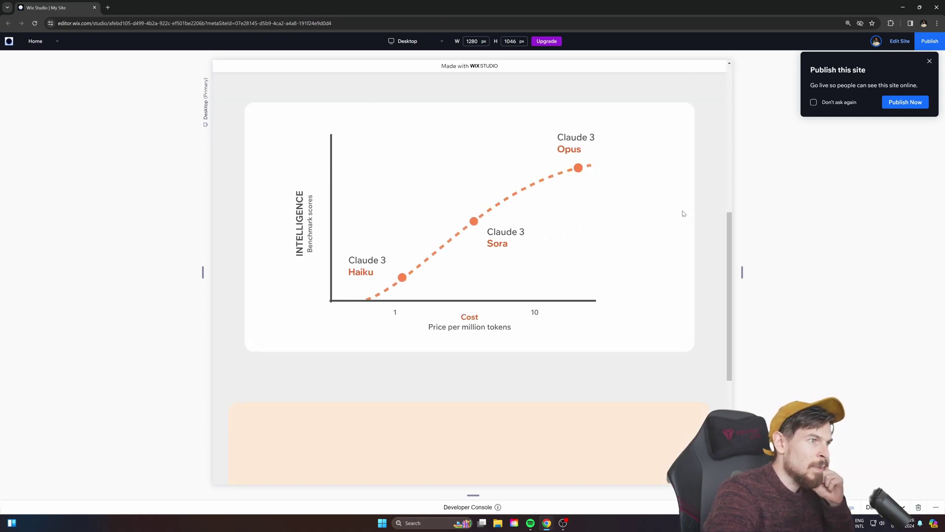
scroll(683, 213, "down", 4)
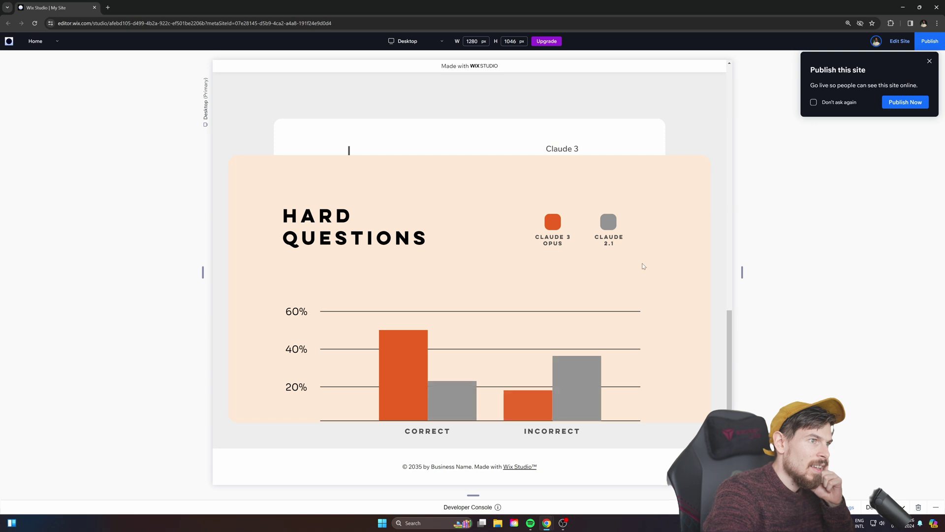
scroll(531, 390, "up", 4)
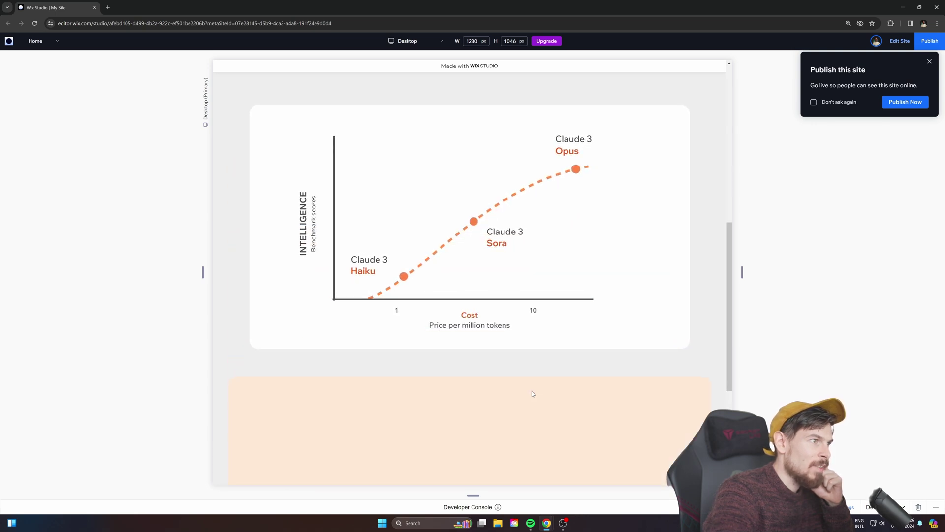
scroll(533, 392, "down", 2)
scroll(535, 394, "down", 1)
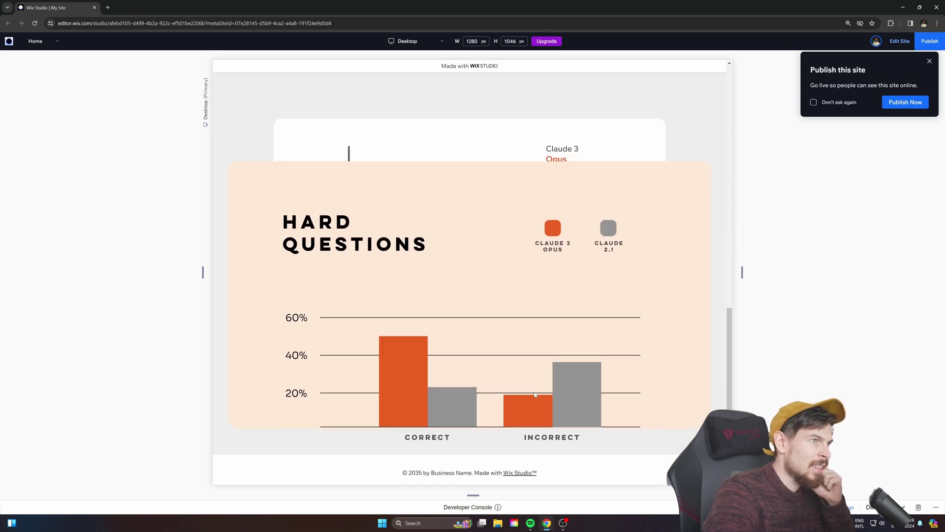
scroll(367, 255, "up", 1)
scroll(367, 255, "up", 1)
scroll(369, 334, "down", 1)
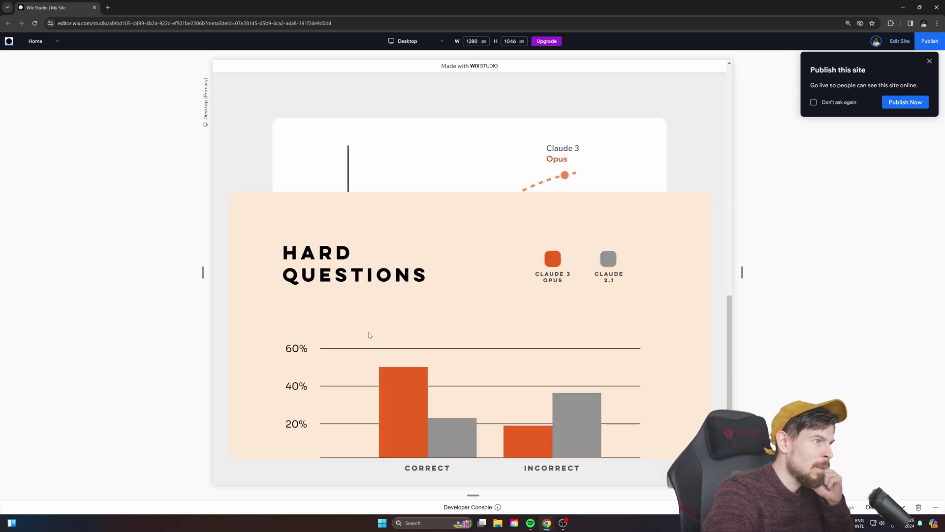
scroll(382, 354, "up", 1)
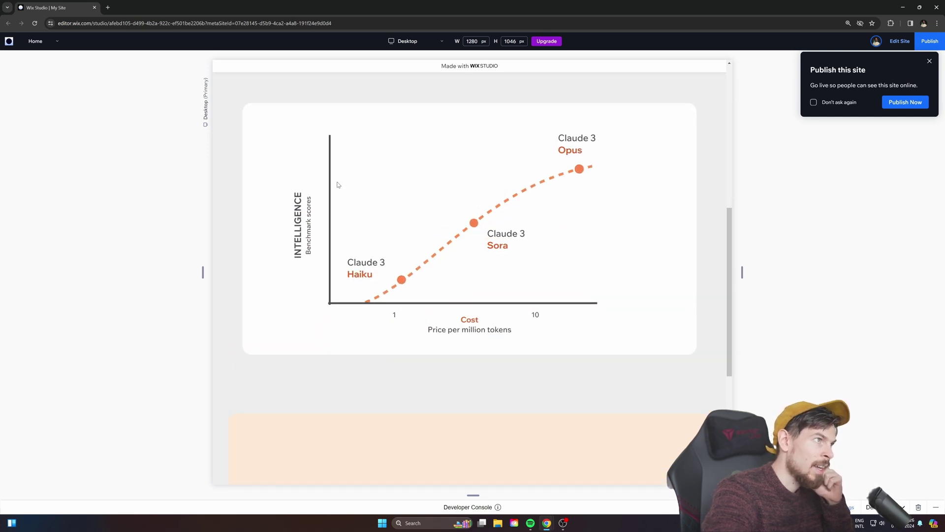
scroll(382, 297, "down", 2)
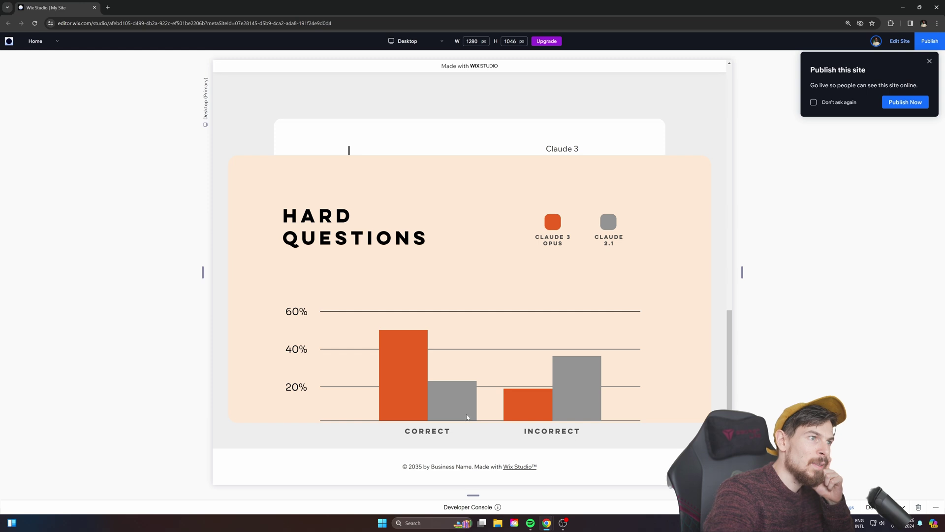
left_click(901, 41)
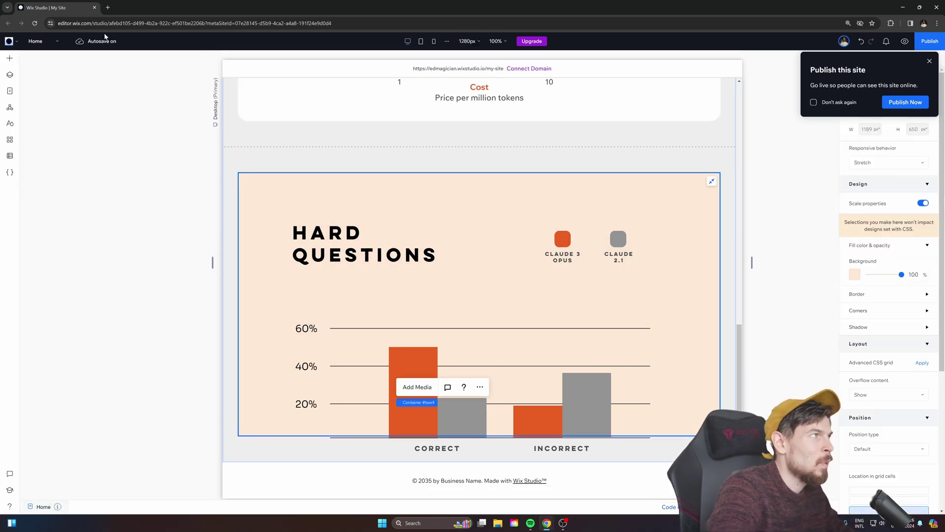
- Add a rectangle shape rotated 280°, sized 240×240, placed above the chart beside the heading
left_click(10, 60)
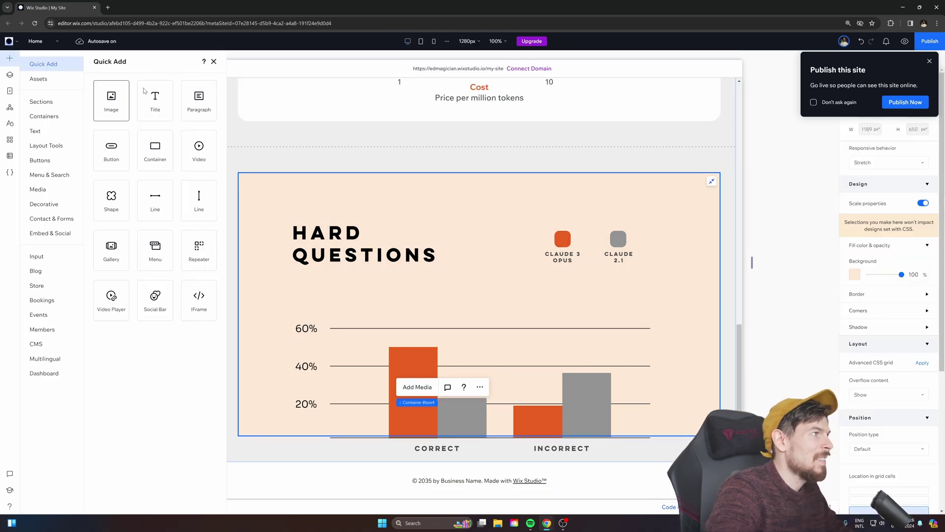
left_click(101, 192)
left_click(501, 269)
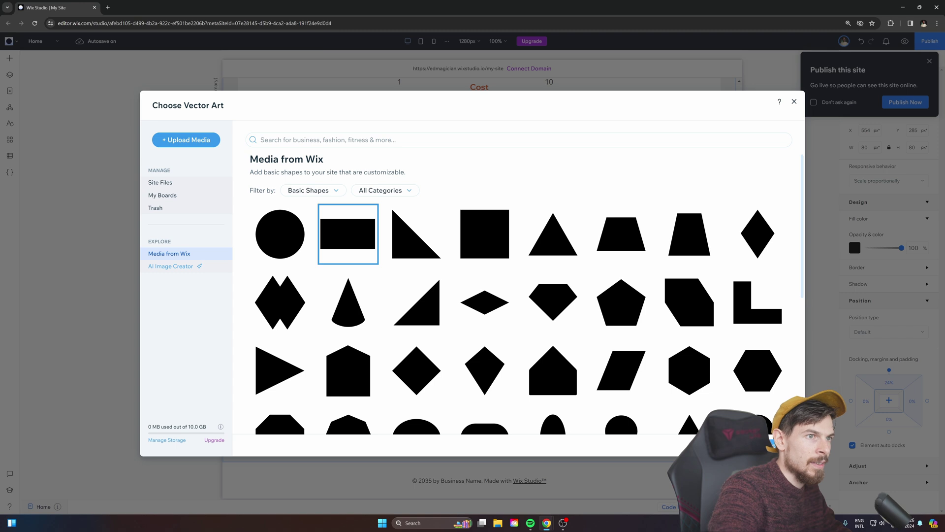
left_click(348, 234)
left_click_drag(455, 327, 506, 336)
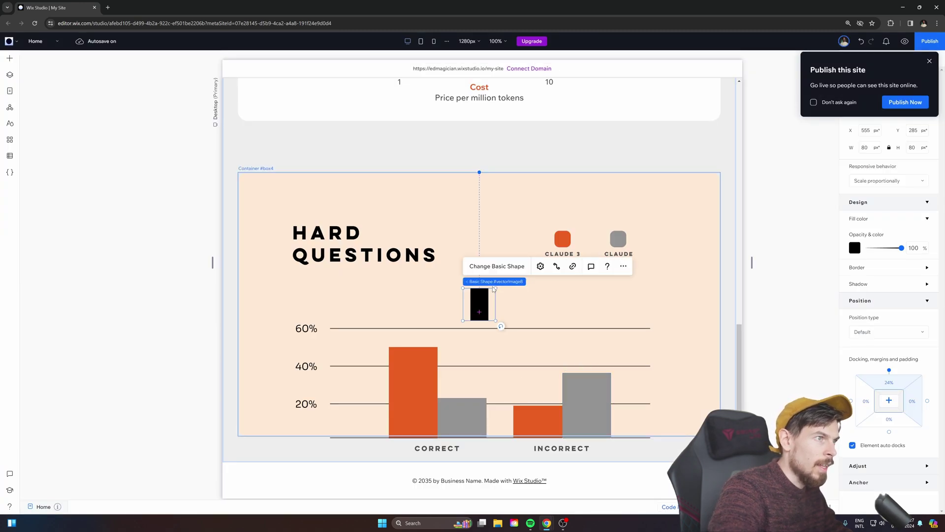
left_click_drag(497, 286, 561, 222)
left_click_drag(529, 272, 495, 281)
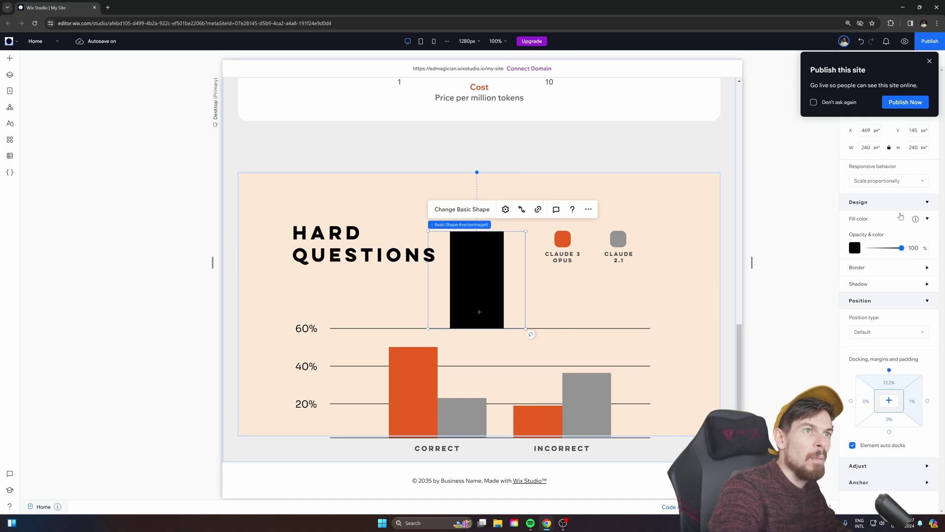
- Give the rectangle a Reveal entrance animation
left_click(930, 61)
left_click(877, 75)
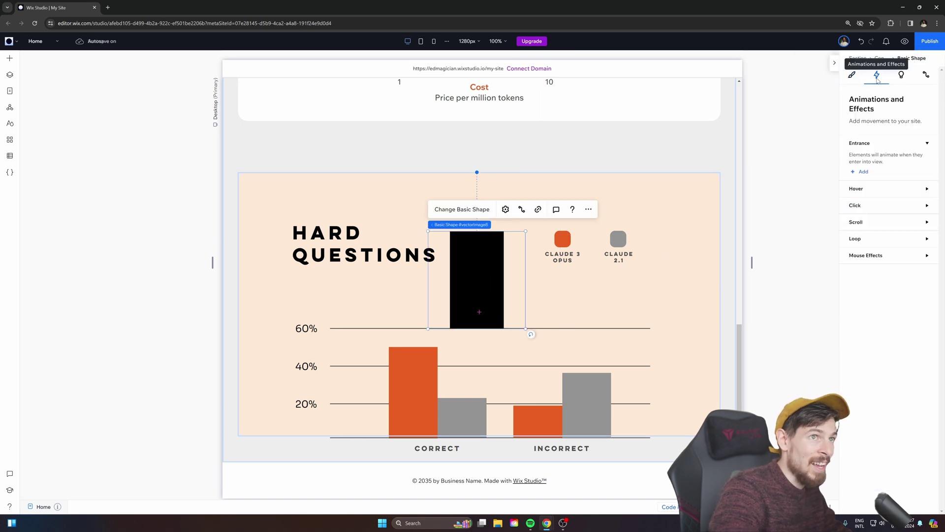
left_click(863, 172)
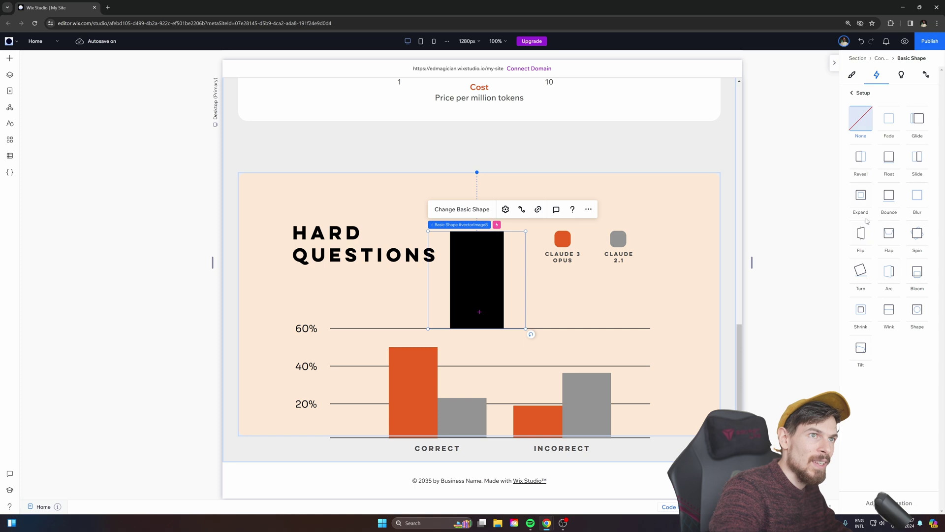
left_click(865, 167)
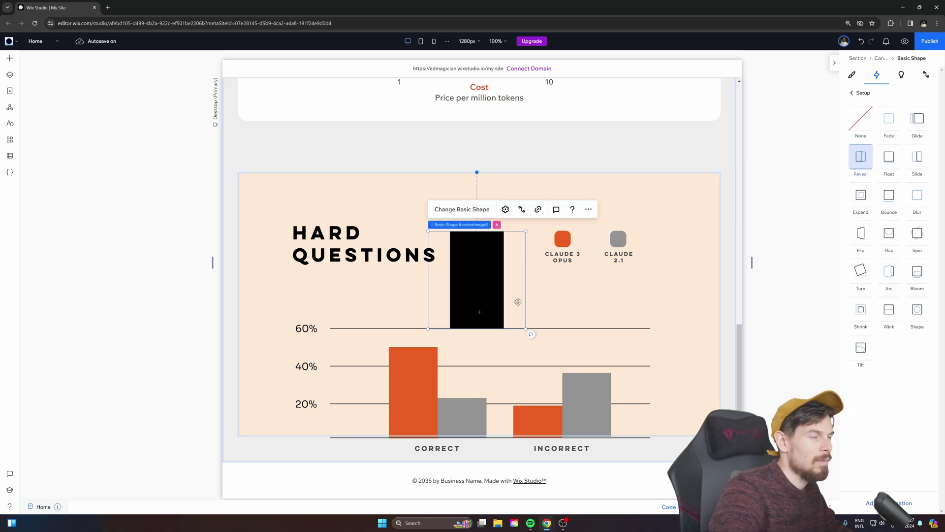